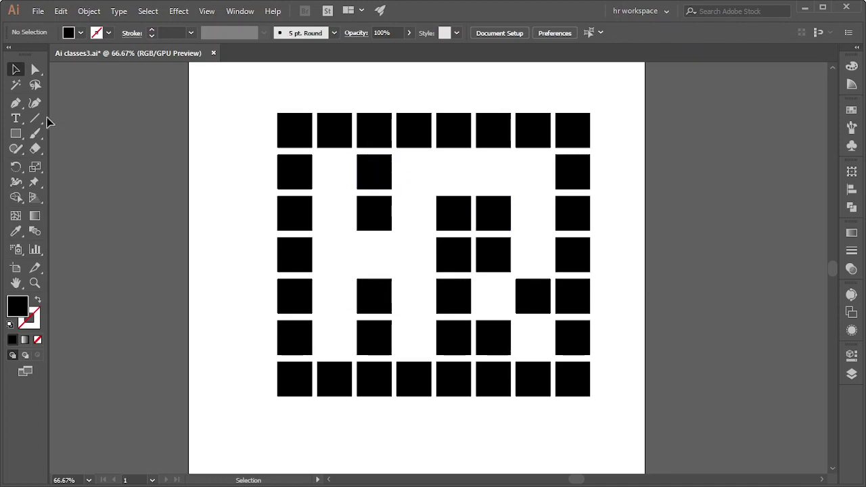
- Tear off the Scale, Shear and Reshape tools into a floating panel on the workspace
{"action": "left_click", "coordinate": [41, 170]}
{"action": "left_click", "coordinate": [40, 170]}
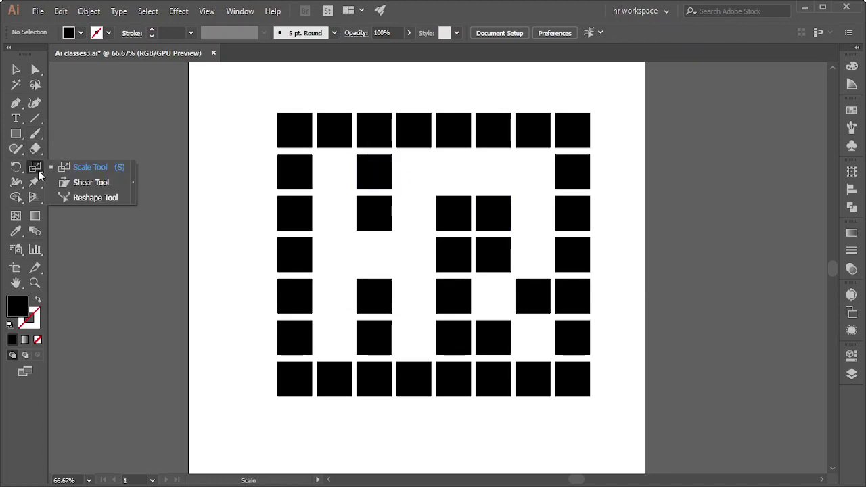
{"action": "left_click", "coordinate": [138, 188]}
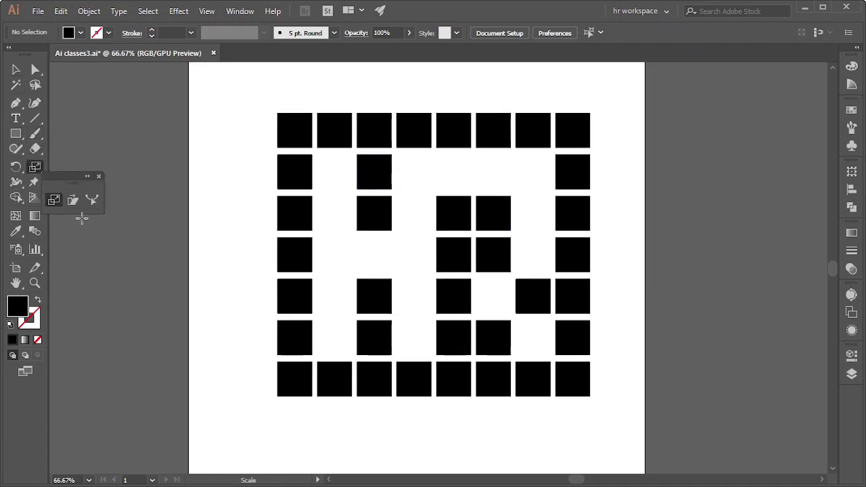
{"action": "mouse_move", "coordinate": [65, 180]}
{"action": "left_mouse_down"}
{"action": "mouse_move", "coordinate": [161, 125]}
{"action": "mouse_move", "coordinate": [140, 104]}
{"action": "left_mouse_up"}
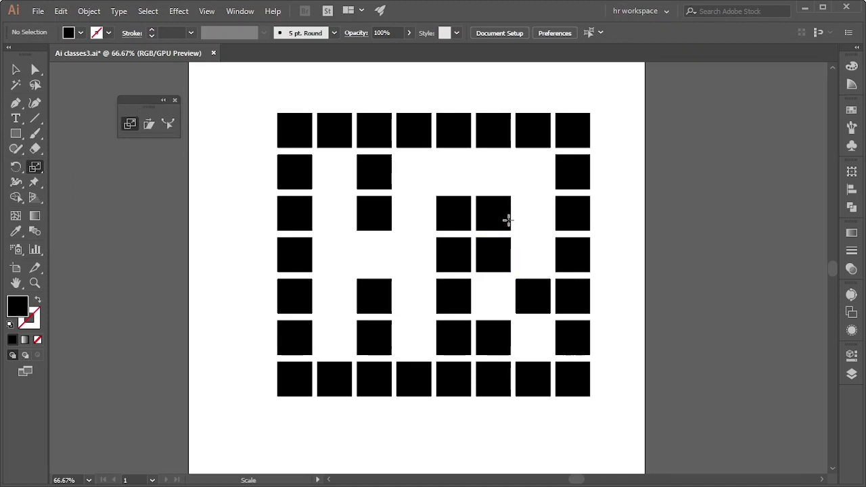
- Select all and drag the black square grid off the artboard to the left, then nudge the green arch right
{"action": "scroll", "coordinate": [527, 217], "scroll_direction": "down", "scroll_amount": 1}
{"action": "left_click", "coordinate": [15, 69]}
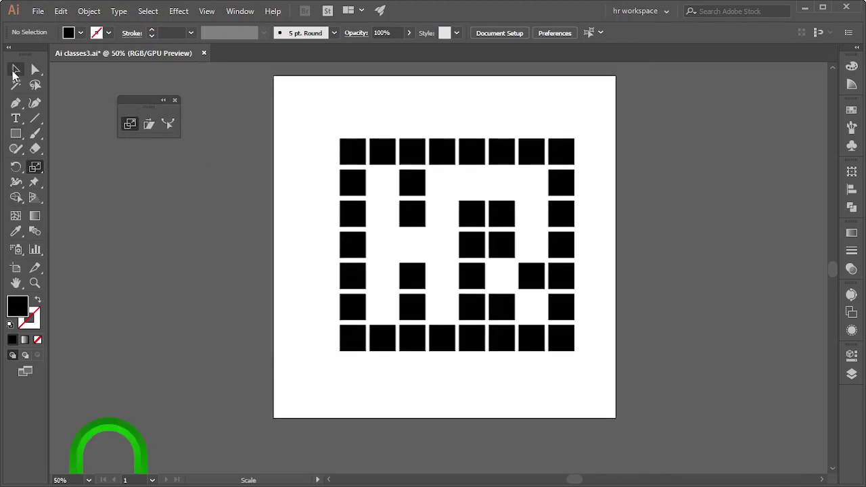
{"action": "scroll", "coordinate": [489, 152], "scroll_direction": "down", "scroll_amount": 1}
{"action": "key", "text": "ctrl+a"}
{"action": "left_click_drag", "start_coordinate": [488, 151], "coordinate": [306, 314]}
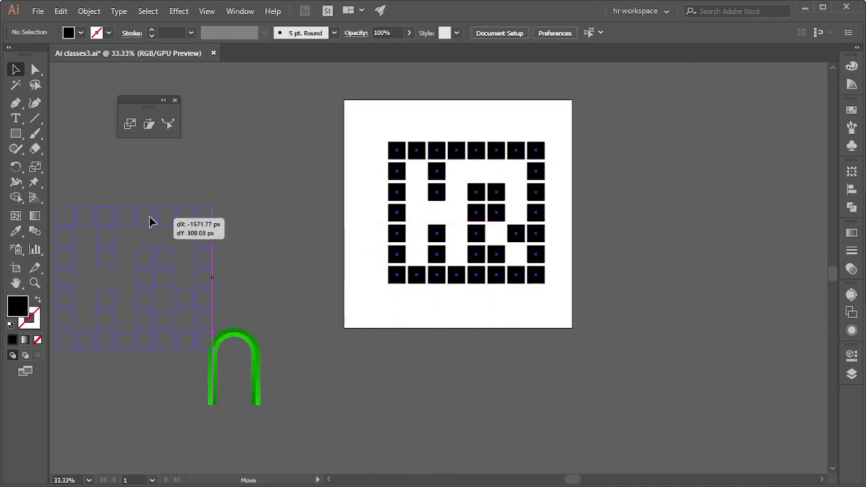
{"action": "left_click_drag", "start_coordinate": [306, 314], "coordinate": [161, 216]}
{"action": "left_click_drag", "start_coordinate": [228, 337], "coordinate": [250, 338]}
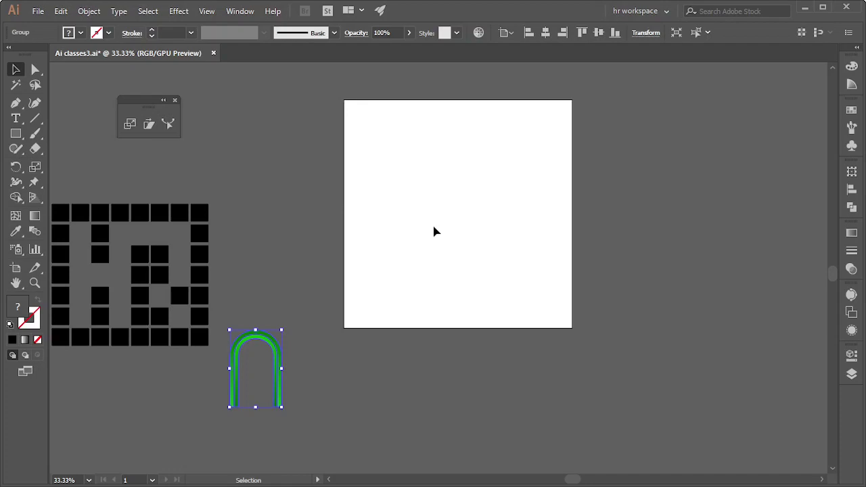
- Show the rulers with Ctrl+R and deselect the green arch
{"action": "key", "text": "a"}
{"action": "key", "text": "v"}
{"action": "key", "text": "ctrl+r"}
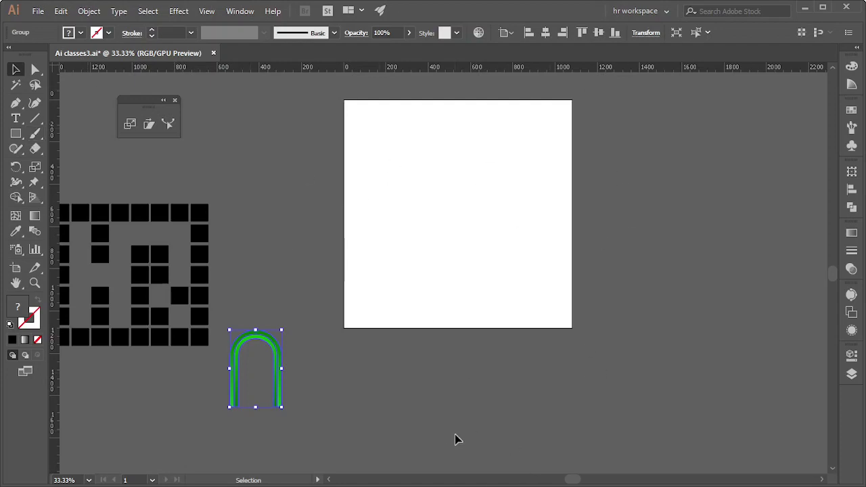
{"action": "left_click", "coordinate": [503, 244]}
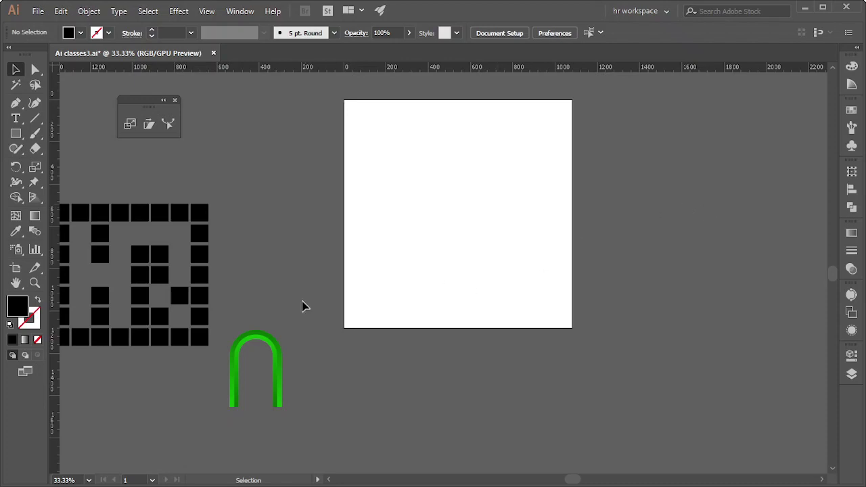
- Draw a large black rectangle and a smaller one to its right, then deselect
{"action": "left_click", "coordinate": [17, 136]}
{"action": "left_click_drag", "start_coordinate": [399, 148], "coordinate": [476, 232]}
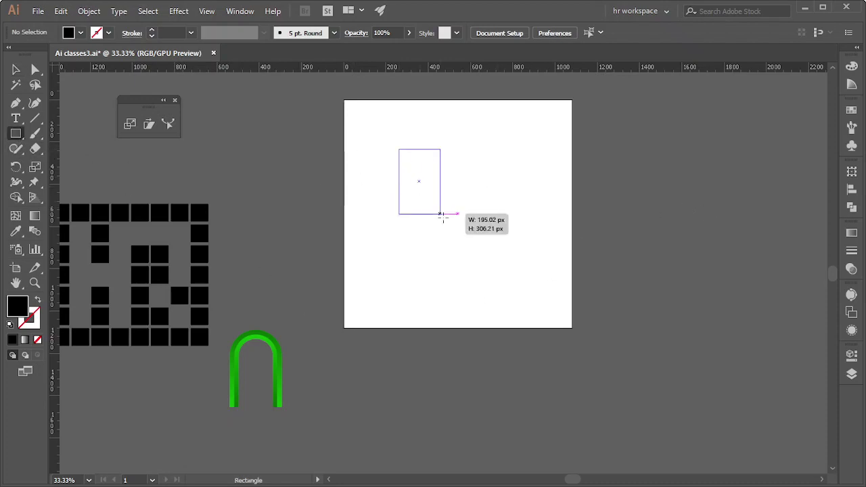
{"action": "left_click_drag", "start_coordinate": [518, 165], "coordinate": [555, 212]}
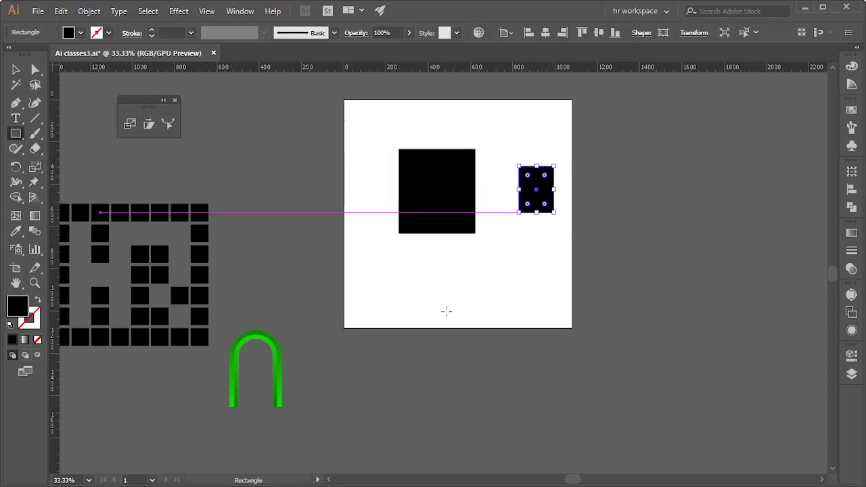
{"action": "left_click", "coordinate": [16, 70]}
{"action": "left_click", "coordinate": [542, 273]}
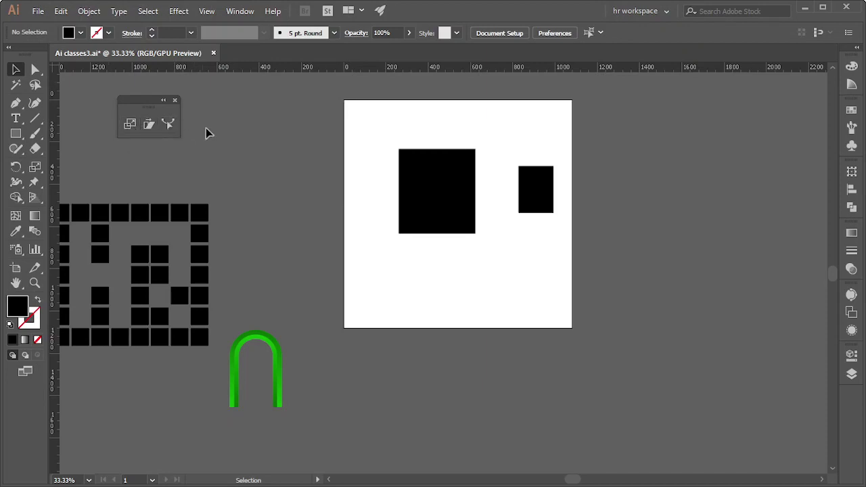
- Delete the small black rectangle and undo a trial widening of the large one
{"action": "left_click", "coordinate": [440, 189]}
{"action": "left_click", "coordinate": [551, 209]}
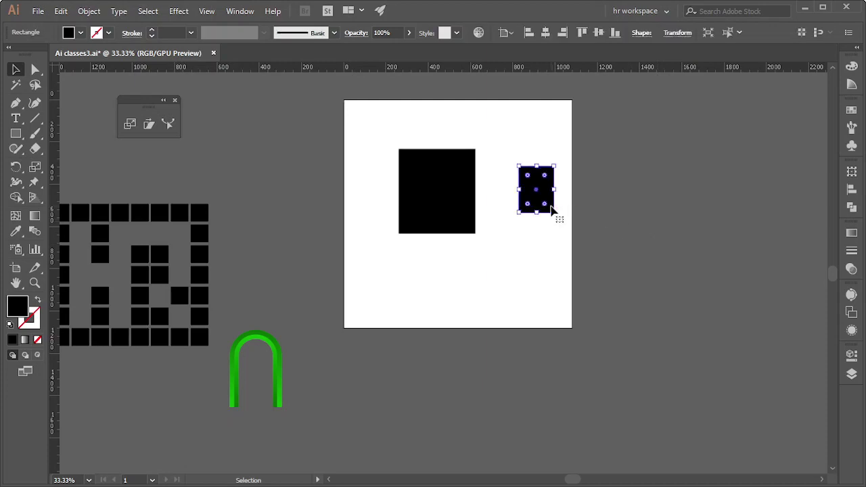
{"action": "key", "text": "Delete"}
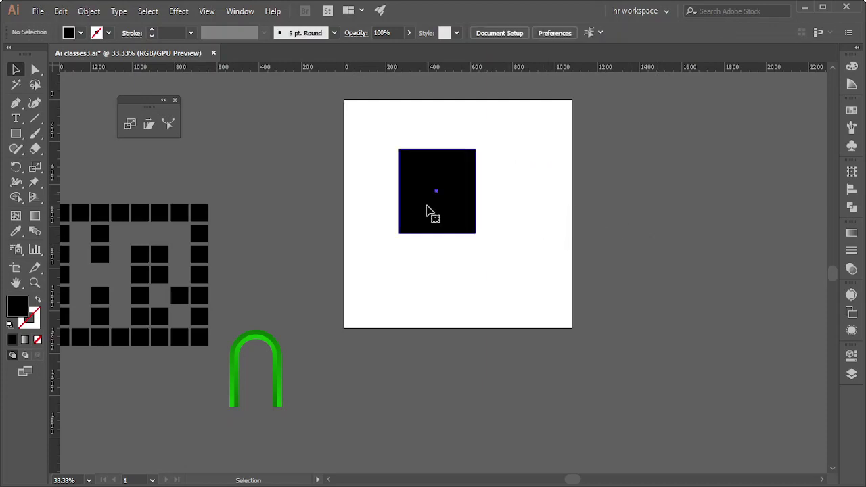
{"action": "left_click", "coordinate": [433, 212]}
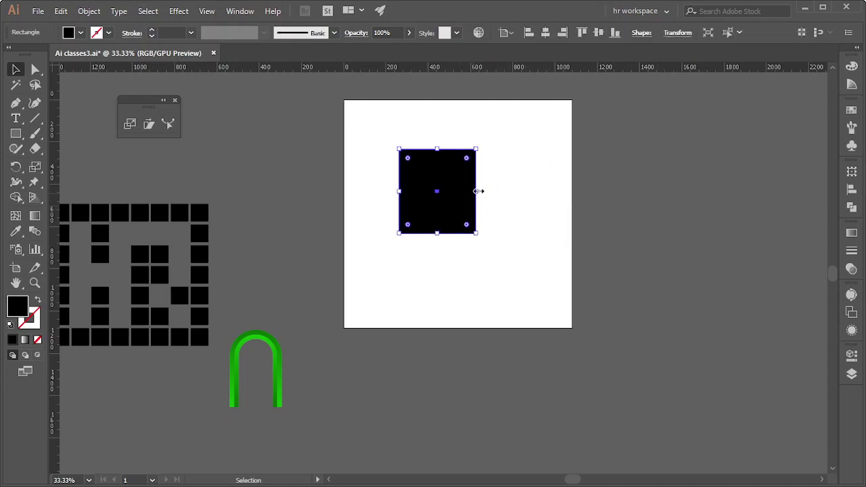
{"action": "left_click_drag", "start_coordinate": [476, 192], "coordinate": [555, 192]}
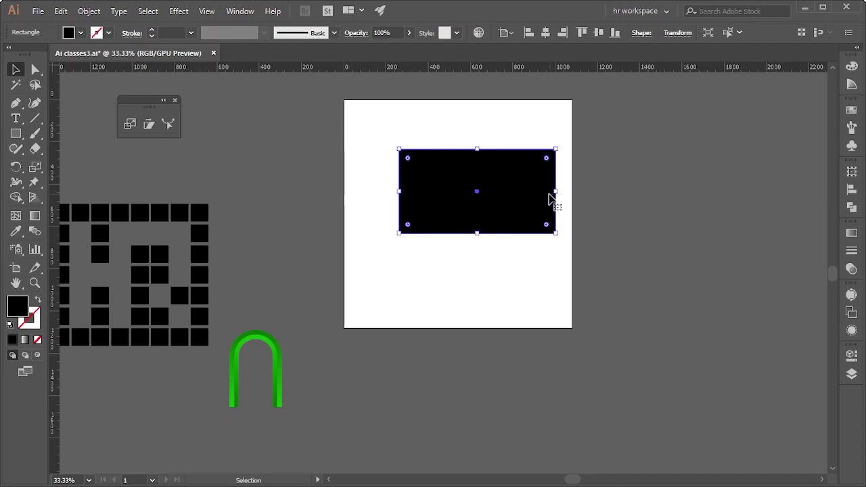
{"action": "key", "text": "ctrl+z"}
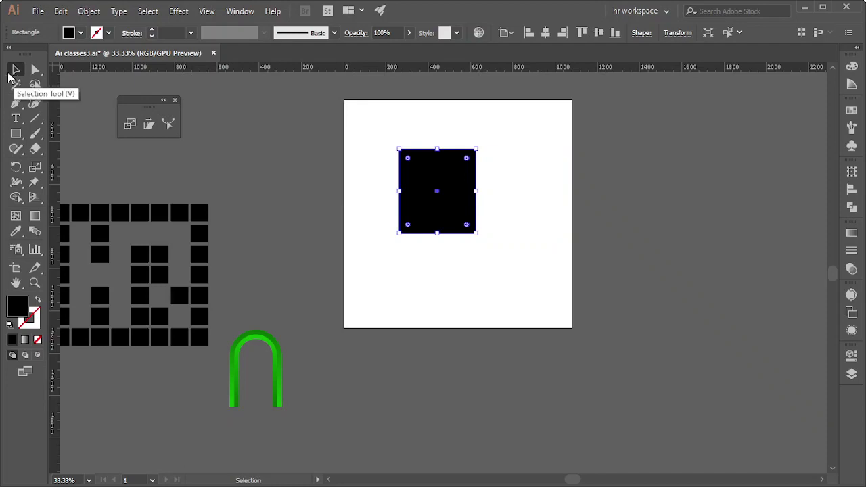
{"action": "left_click", "coordinate": [15, 69]}
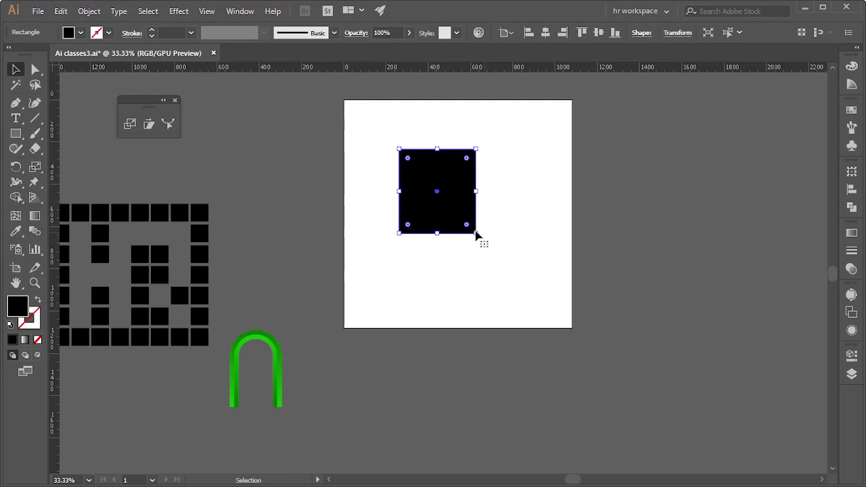
- Enlarge the black rectangle from its corner and around its centre, undoing an extra widening
{"action": "left_click", "coordinate": [519, 268]}
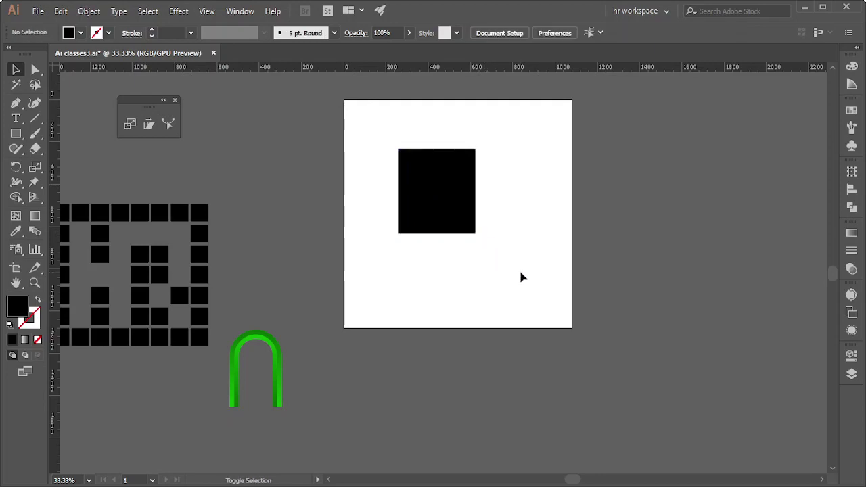
{"action": "left_click", "coordinate": [464, 204]}
{"action": "left_click_drag", "start_coordinate": [477, 235], "coordinate": [511, 266]}
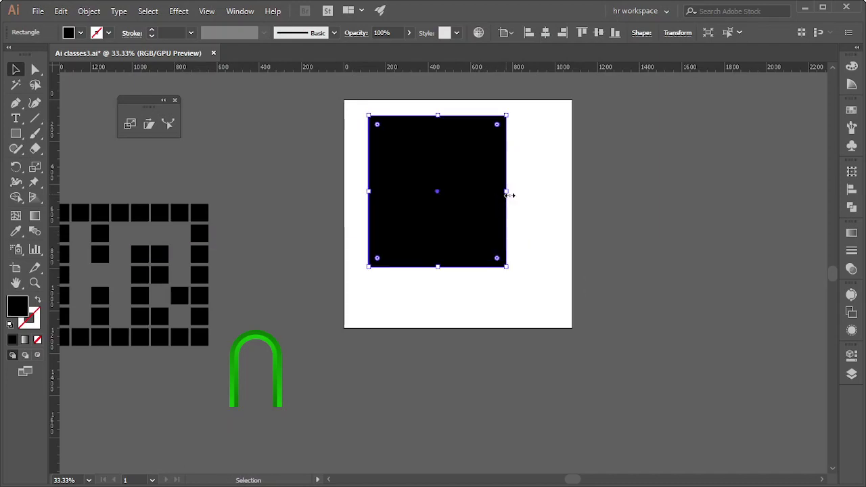
{"action": "left_click_drag", "start_coordinate": [540, 193], "coordinate": [519, 204]}
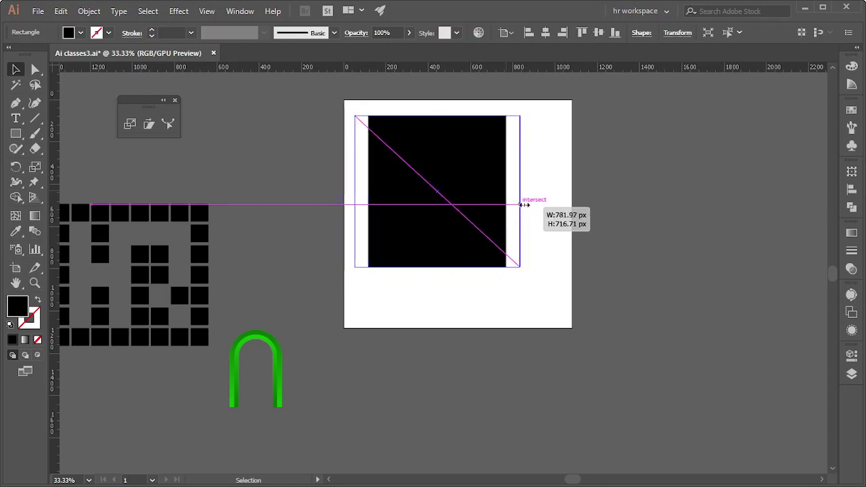
{"action": "left_click_drag", "start_coordinate": [519, 205], "coordinate": [581, 208]}
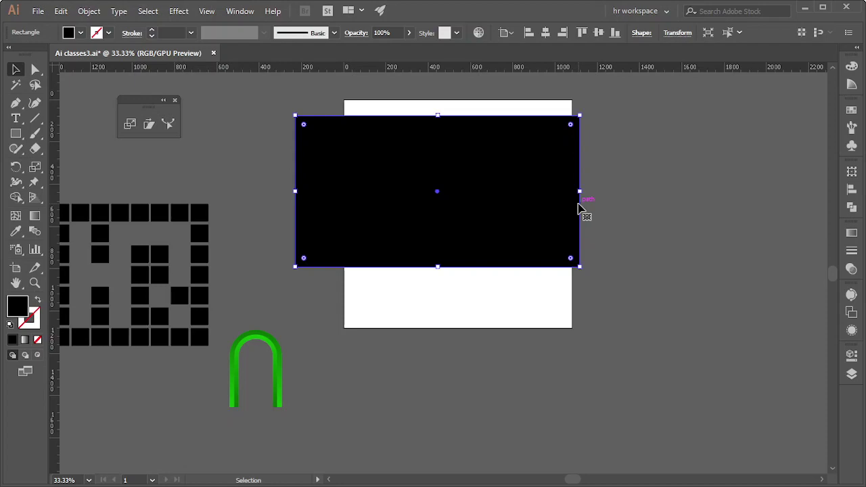
{"action": "key", "text": "ctrl+z"}
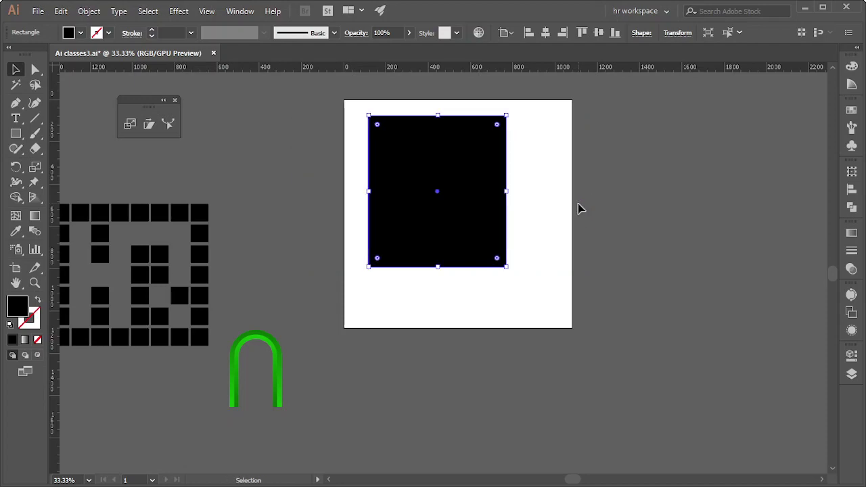
{"action": "left_click", "coordinate": [129, 124]}
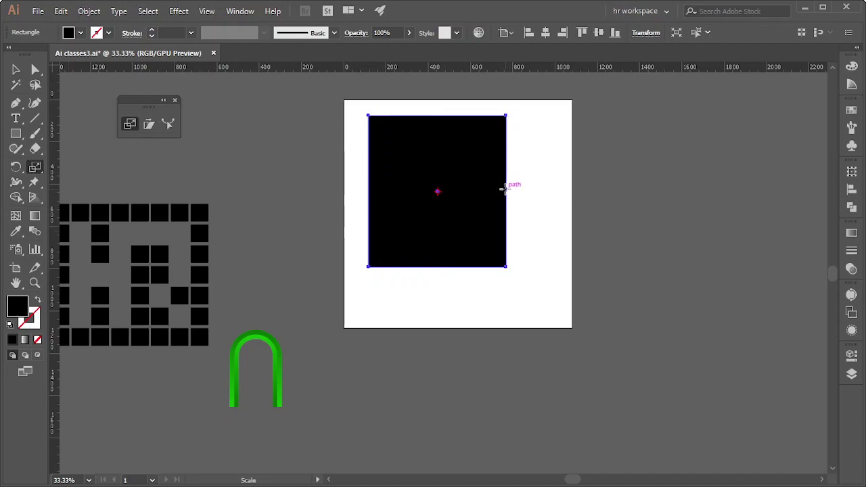
- Try squashing and stretching the rectangle to about 254% with the Scale tool, undoing both
{"action": "left_click_drag", "start_coordinate": [504, 190], "coordinate": [574, 191]}
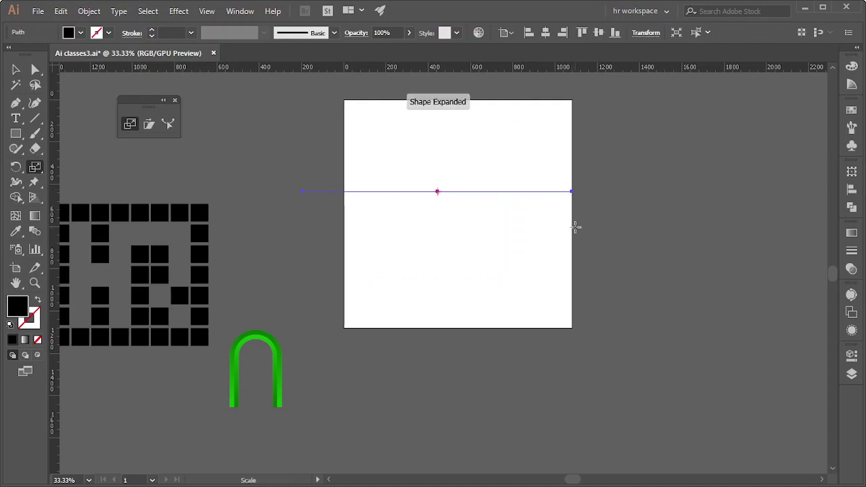
{"action": "key", "text": "ctrl+z"}
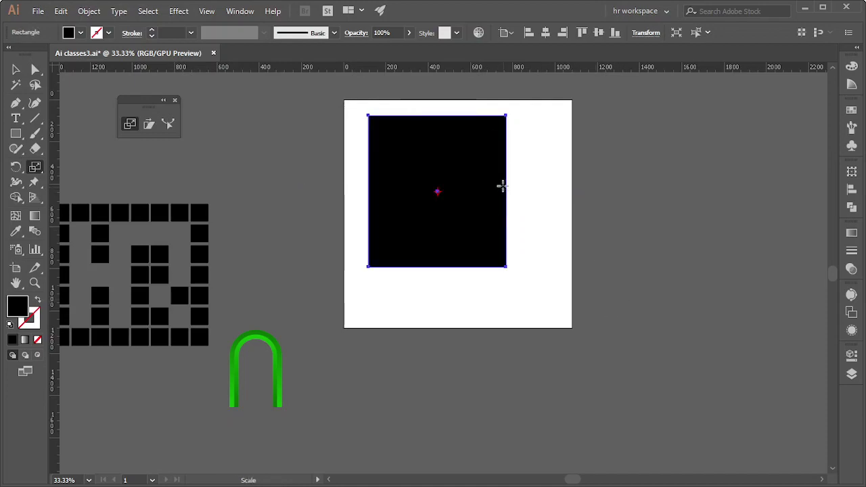
{"action": "left_click_drag", "start_coordinate": [502, 184], "coordinate": [604, 191]}
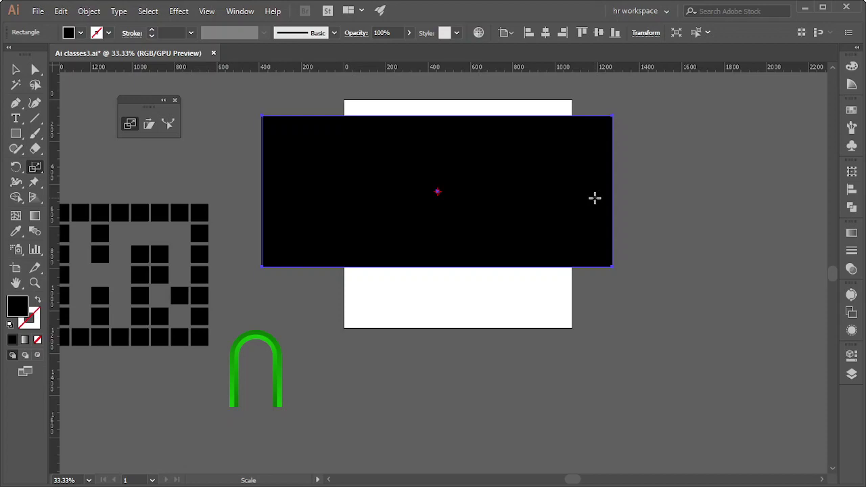
{"action": "key", "text": "v"}
{"action": "key", "text": "ctrl+z"}
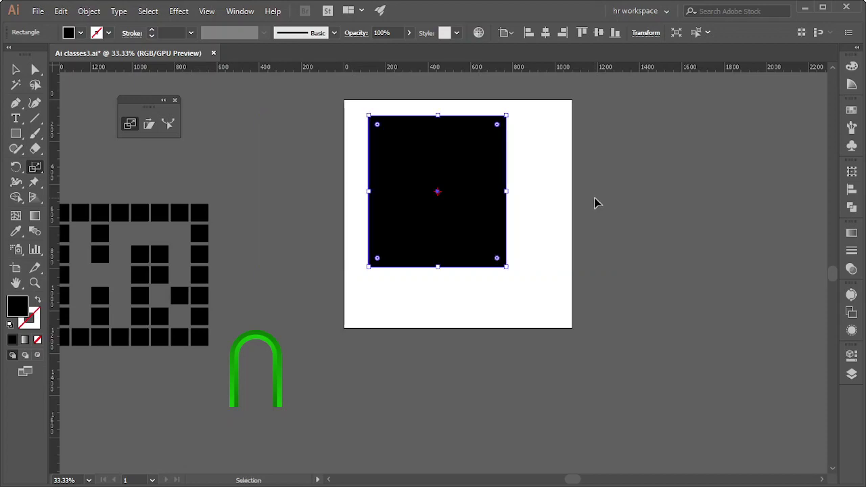
- Move the black rectangle down and to the right on the artboard
{"action": "left_click", "coordinate": [16, 69]}
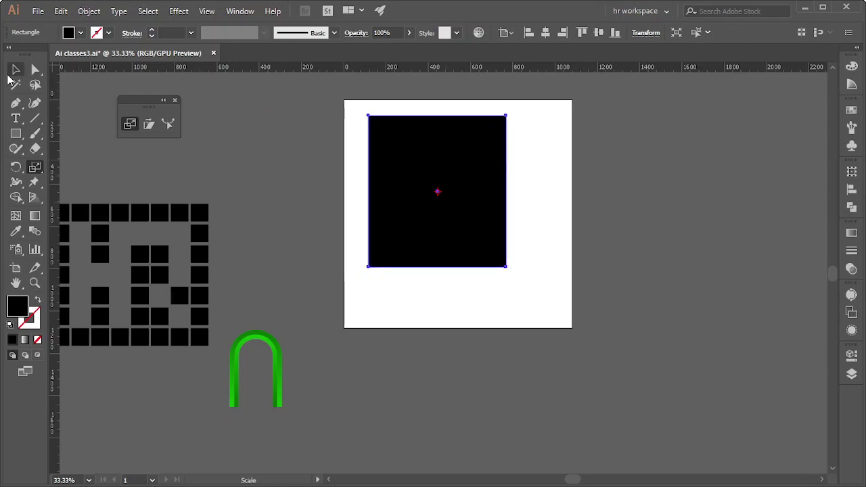
{"action": "left_click_drag", "start_coordinate": [450, 214], "coordinate": [481, 233]}
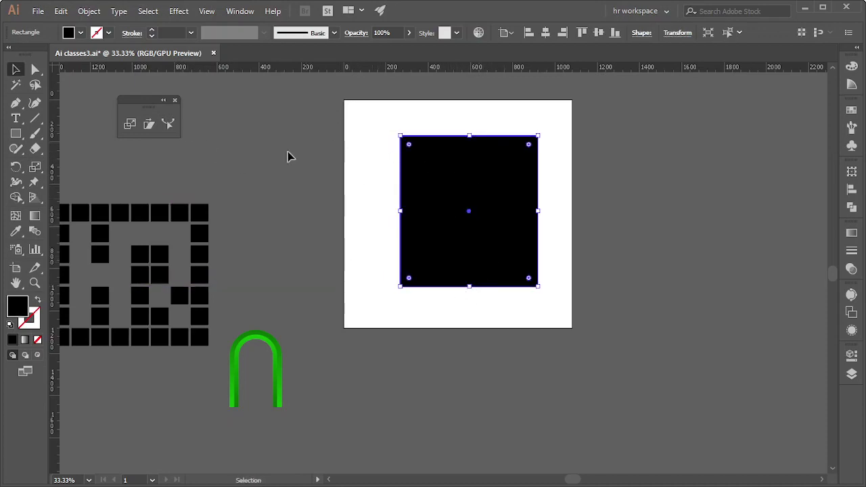
{"action": "scroll", "coordinate": [428, 237], "scroll_direction": "up", "scroll_amount": 3}
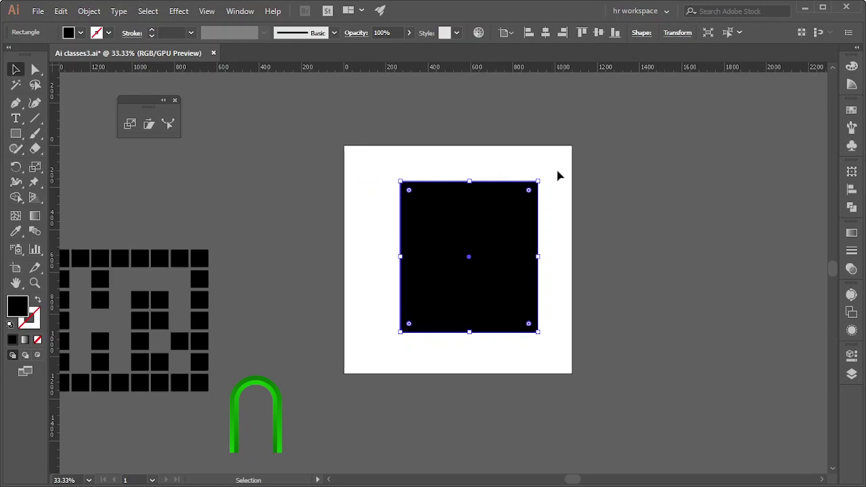
- Select the rectangle's top anchors with Direct Selection and pick the Scale tool, zooming to frame it
{"action": "left_click", "coordinate": [35, 75]}
{"action": "mouse_move", "coordinate": [387, 159]}
{"action": "left_mouse_down"}
{"action": "mouse_move", "coordinate": [432, 190]}
{"action": "mouse_move", "coordinate": [549, 193]}
{"action": "left_mouse_up"}
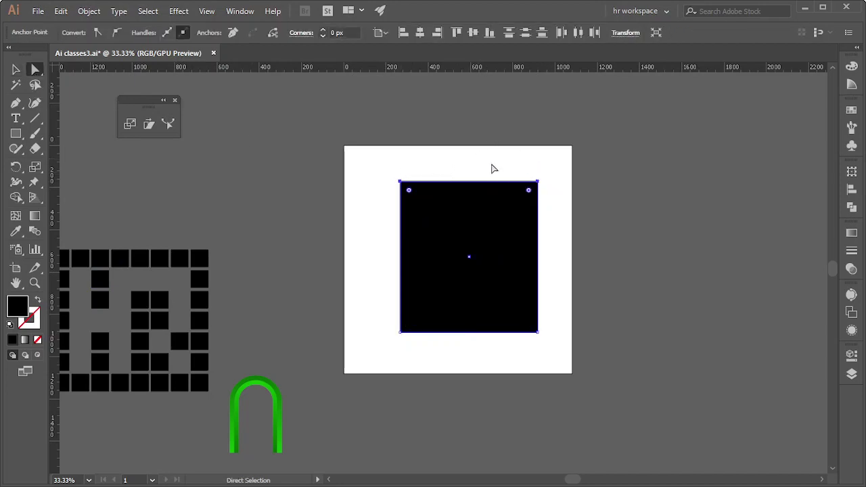
{"action": "left_click", "coordinate": [130, 125]}
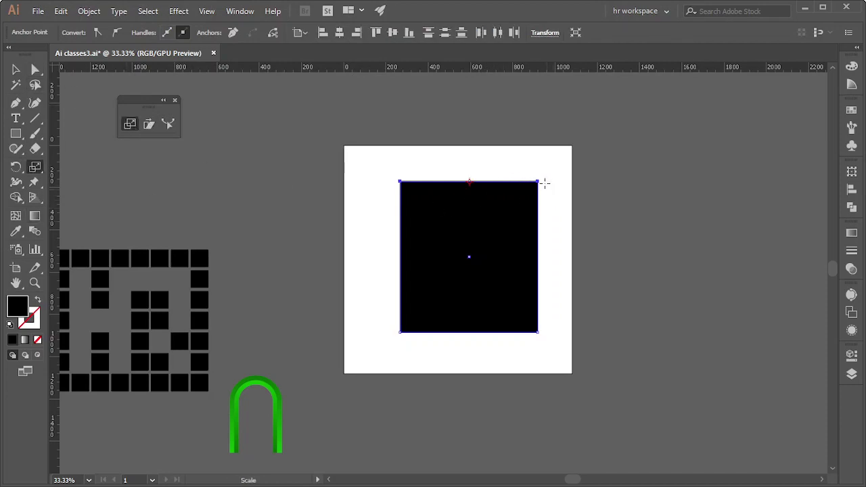
{"action": "scroll", "coordinate": [486, 184], "scroll_direction": "up", "scroll_amount": 2}
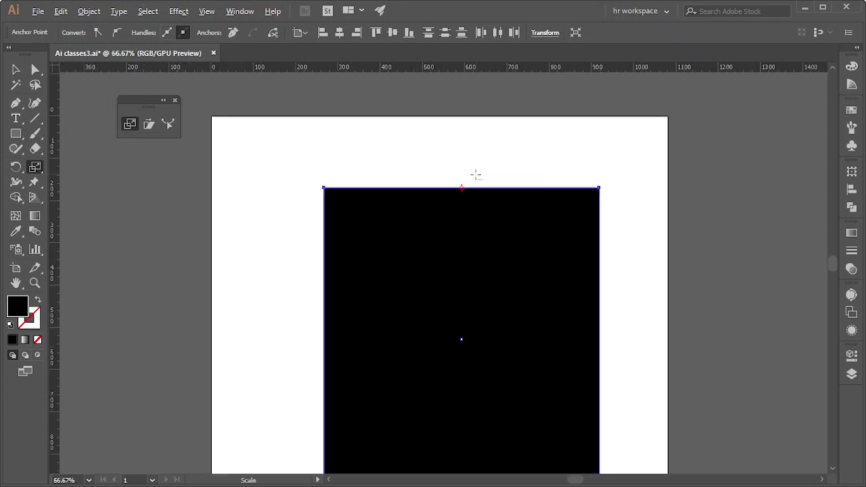
{"action": "scroll", "coordinate": [473, 178], "scroll_direction": "up", "scroll_amount": 2}
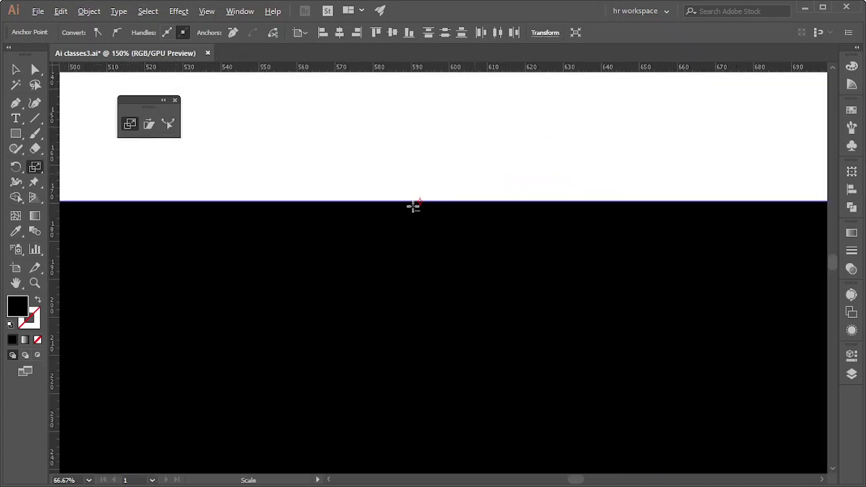
{"action": "scroll", "coordinate": [416, 205], "scroll_direction": "down", "scroll_amount": 3}
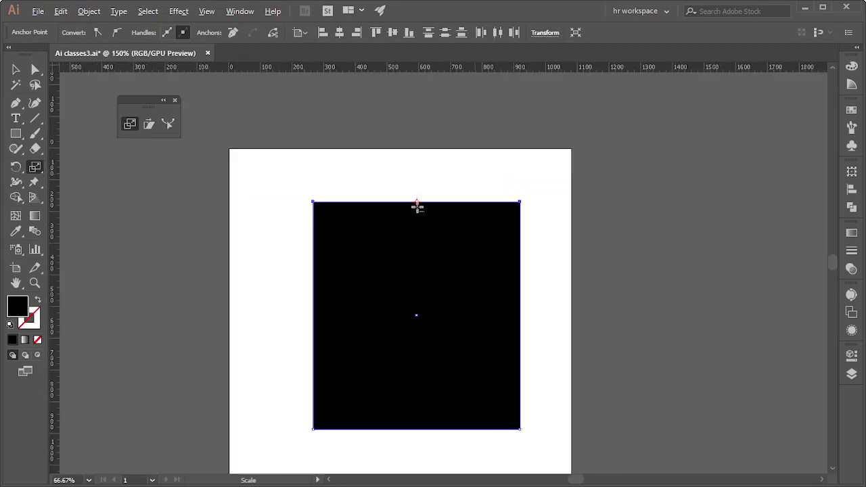
{"action": "scroll", "coordinate": [415, 205], "scroll_direction": "down", "scroll_amount": 4}
{"action": "scroll", "coordinate": [474, 206], "scroll_direction": "down", "scroll_amount": 3}
{"action": "scroll", "coordinate": [456, 284], "scroll_direction": "up", "scroll_amount": 2}
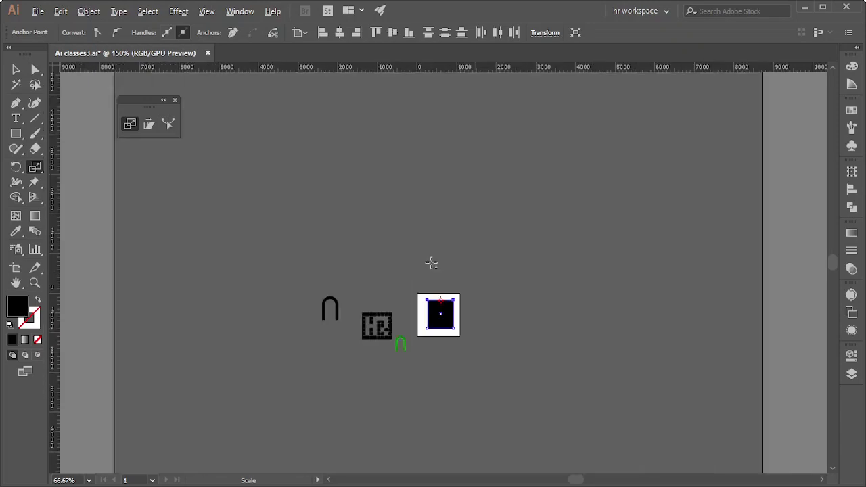
{"action": "scroll", "coordinate": [436, 291], "scroll_direction": "up", "scroll_amount": 1}
{"action": "scroll", "coordinate": [444, 329], "scroll_direction": "up", "scroll_amount": 2}
{"action": "scroll", "coordinate": [463, 338], "scroll_direction": "up", "scroll_amount": 2}
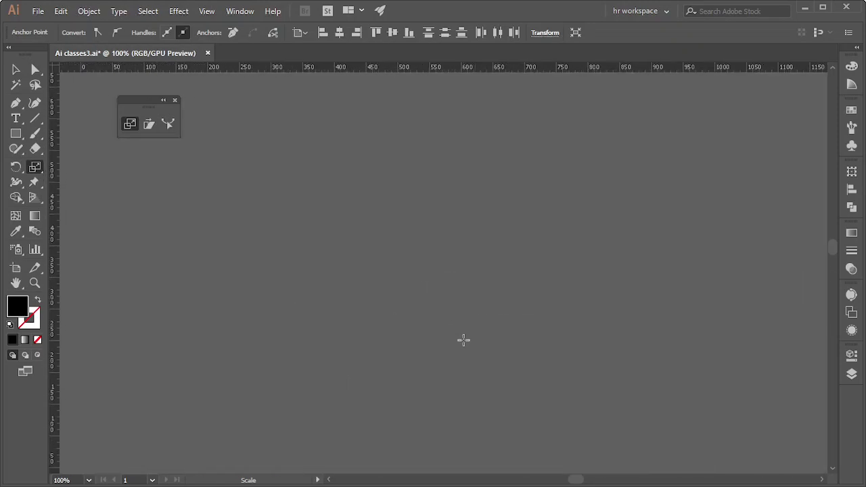
{"action": "scroll", "coordinate": [463, 336], "scroll_direction": "down", "scroll_amount": 3}
{"action": "scroll", "coordinate": [464, 336], "scroll_direction": "down", "scroll_amount": 3}
{"action": "scroll", "coordinate": [474, 325], "scroll_direction": "down", "scroll_amount": 3}
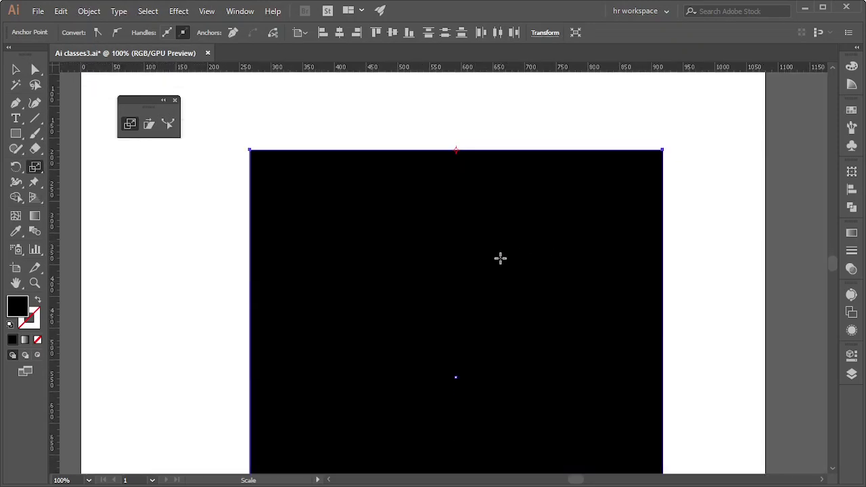
{"action": "scroll", "coordinate": [480, 246], "scroll_direction": "down", "scroll_amount": 1}
{"action": "scroll", "coordinate": [480, 245], "scroll_direction": "down", "scroll_amount": 2}
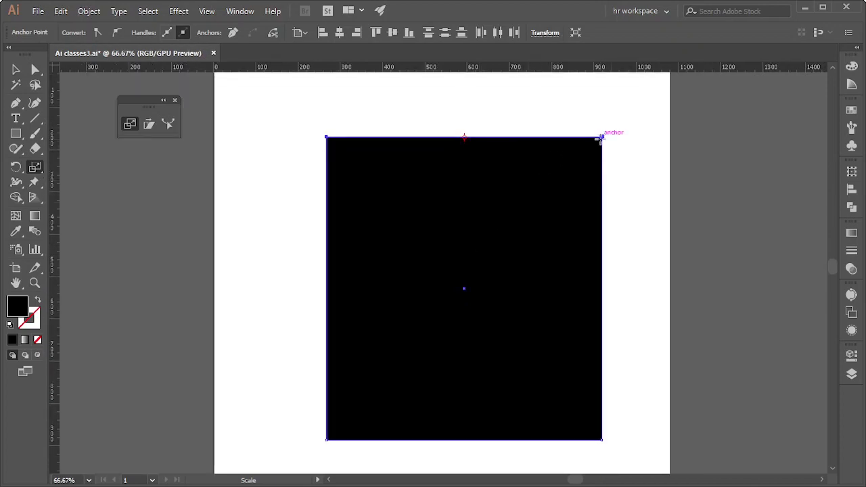
{"action": "mouse_move", "coordinate": [601, 138]}
{"action": "left_mouse_down"}
{"action": "mouse_move", "coordinate": [543, 151]}
{"action": "mouse_move", "coordinate": [566, 154]}
{"action": "mouse_move", "coordinate": [505, 178]}
{"action": "left_mouse_up"}
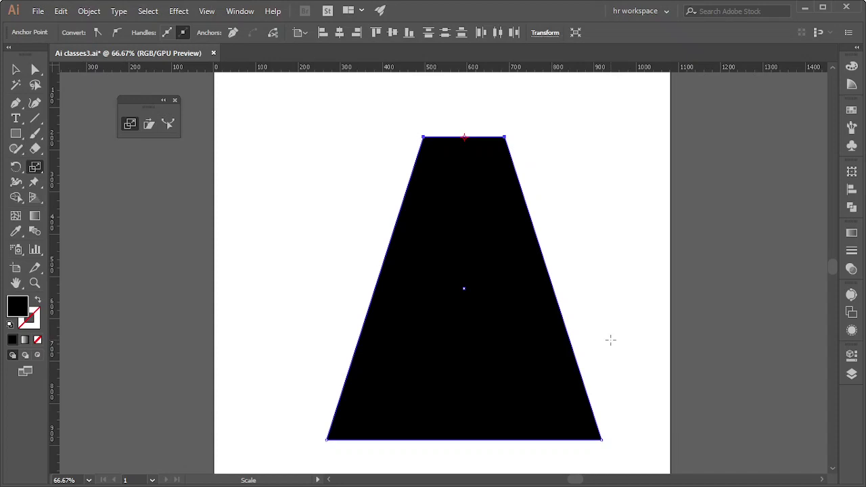
{"action": "key", "text": "ctrl+z"}
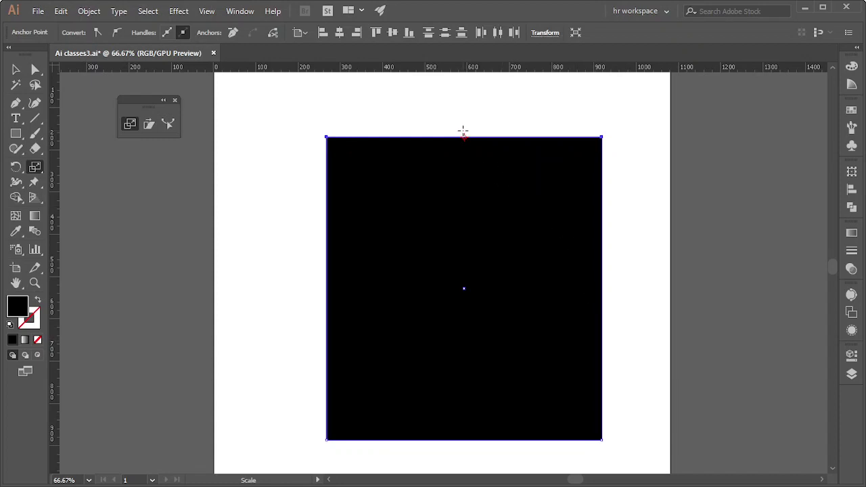
{"action": "left_click", "coordinate": [532, 137]}
{"action": "left_click_drag", "start_coordinate": [601, 139], "coordinate": [559, 153]}
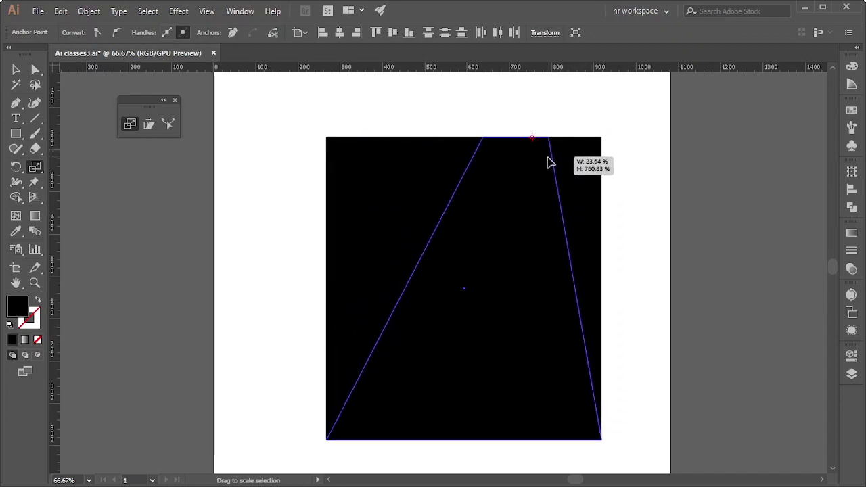
{"action": "left_click_drag", "start_coordinate": [559, 157], "coordinate": [549, 160]}
{"action": "key", "text": "ctrl"}
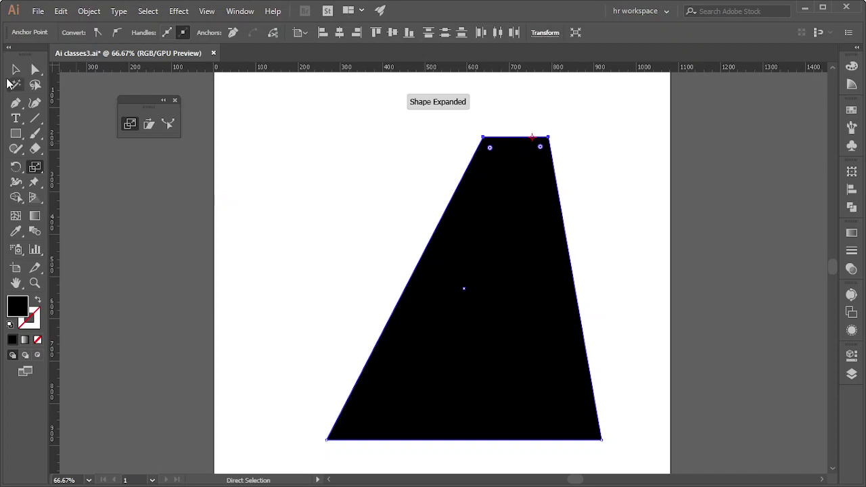
{"action": "left_click", "coordinate": [16, 69]}
{"action": "left_click", "coordinate": [284, 156]}
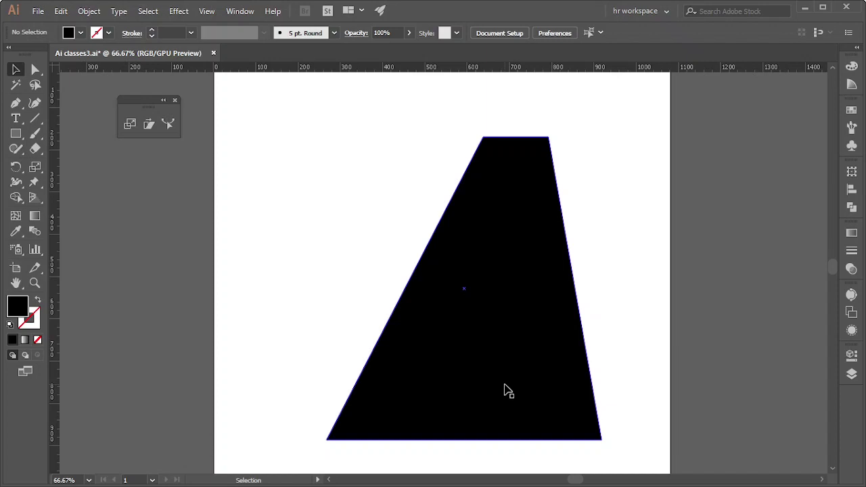
{"action": "key", "text": "ctrl+z"}
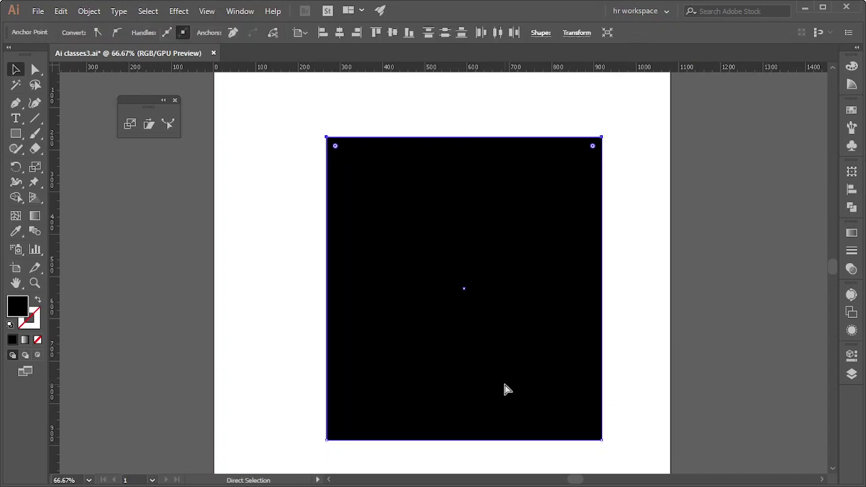
{"action": "key", "text": "ctrl+z"}
{"action": "left_click", "coordinate": [289, 145]}
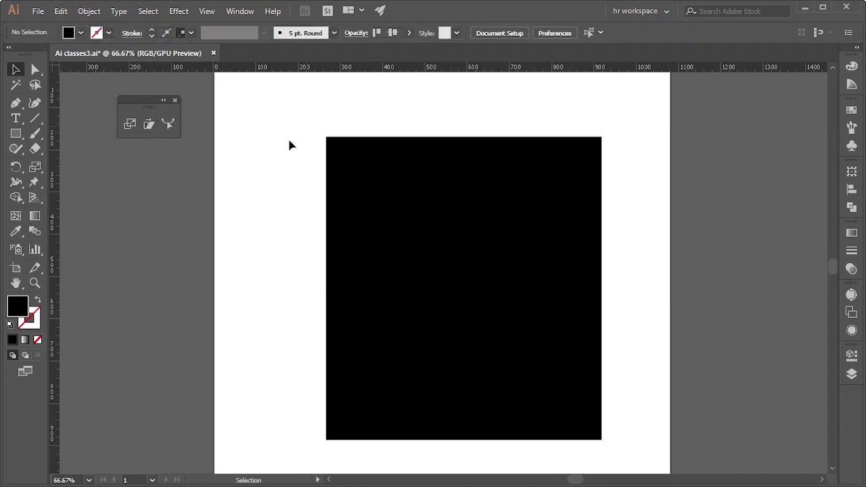
{"action": "left_click", "coordinate": [35, 69]}
{"action": "left_click", "coordinate": [602, 138]}
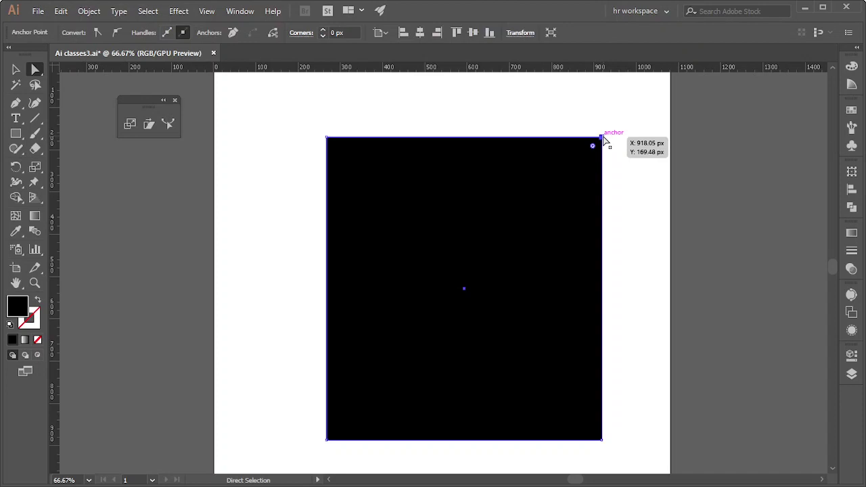
{"action": "left_click_drag", "start_coordinate": [603, 138], "coordinate": [577, 137]}
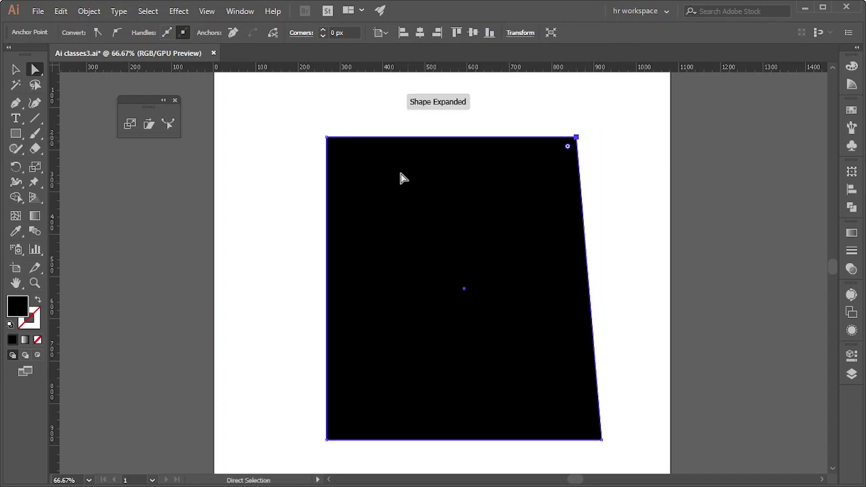
{"action": "left_click", "coordinate": [328, 138]}
{"action": "left_click_drag", "start_coordinate": [327, 138], "coordinate": [483, 139]}
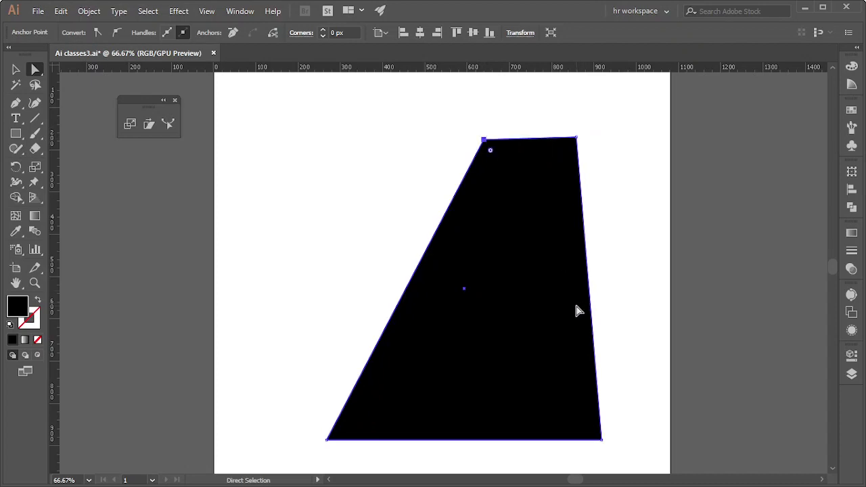
{"action": "key", "text": "ctrl+z"}
{"action": "key", "text": "ctrl+z"}
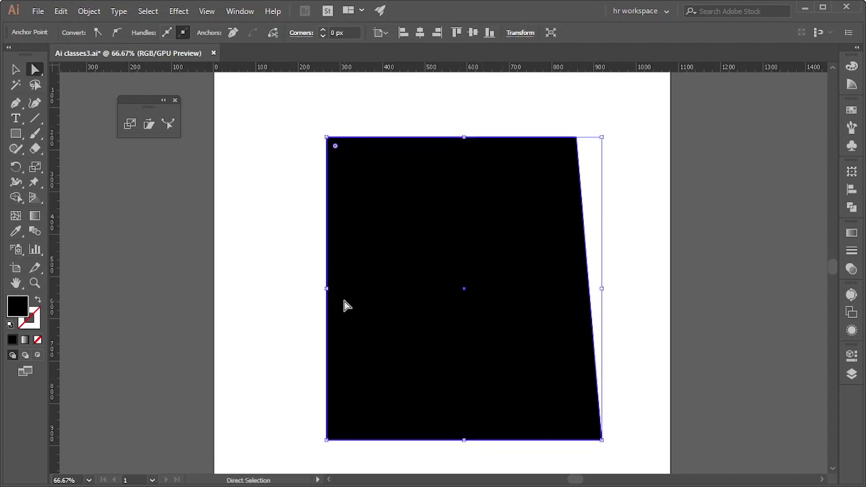
{"action": "key", "text": "ctrl+z"}
{"action": "key", "text": "ctrl+z"}
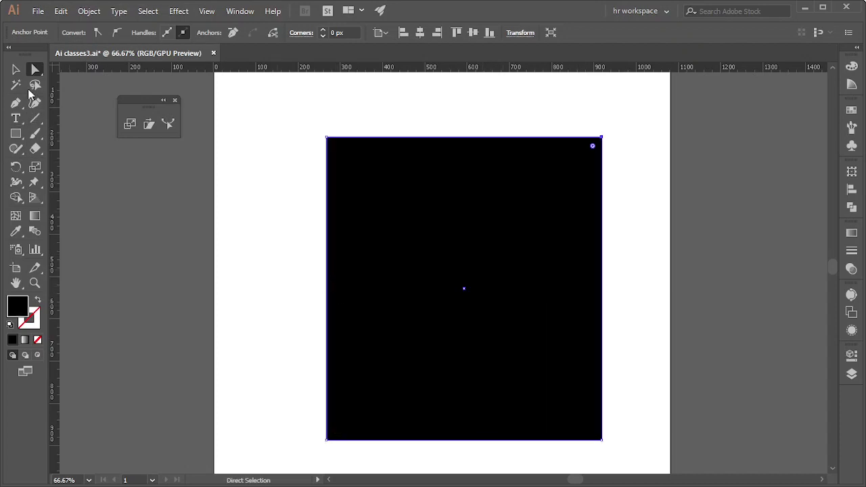
- Select the black rectangle as one object with the Selection tool after adjusting the zoom
{"action": "left_click", "coordinate": [16, 69]}
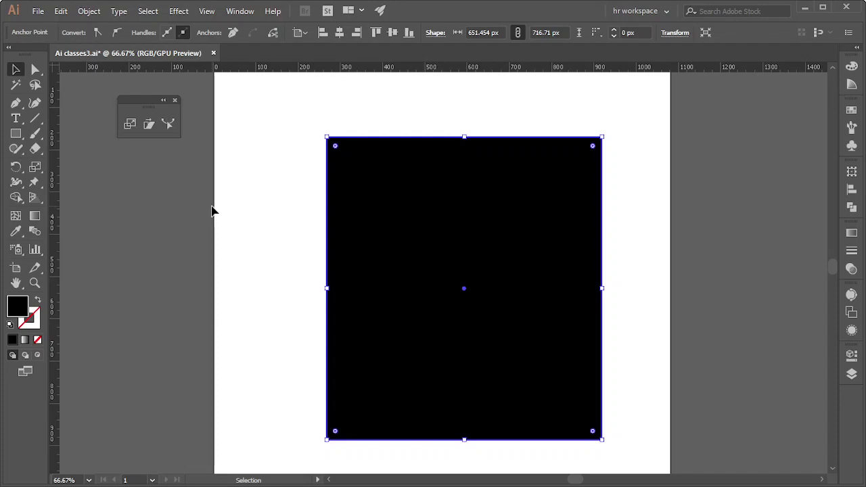
{"action": "scroll", "coordinate": [534, 210], "scroll_direction": "up", "scroll_amount": 2}
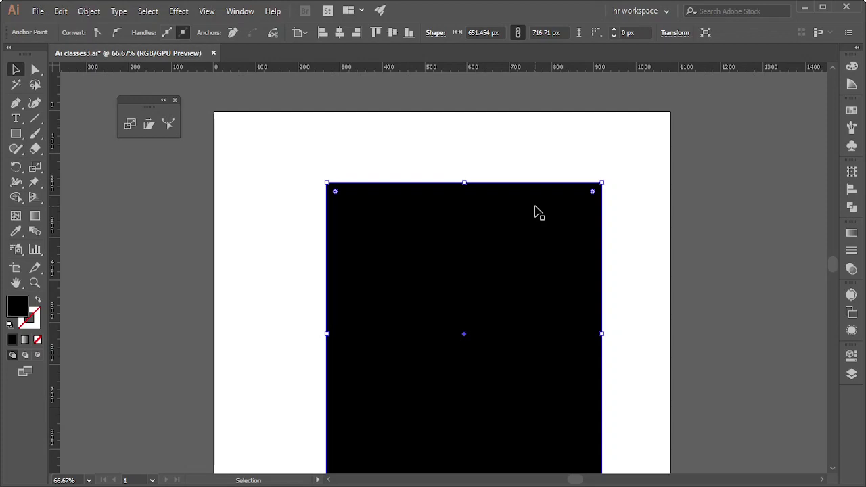
{"action": "scroll", "coordinate": [132, 89], "scroll_direction": "down", "scroll_amount": 1}
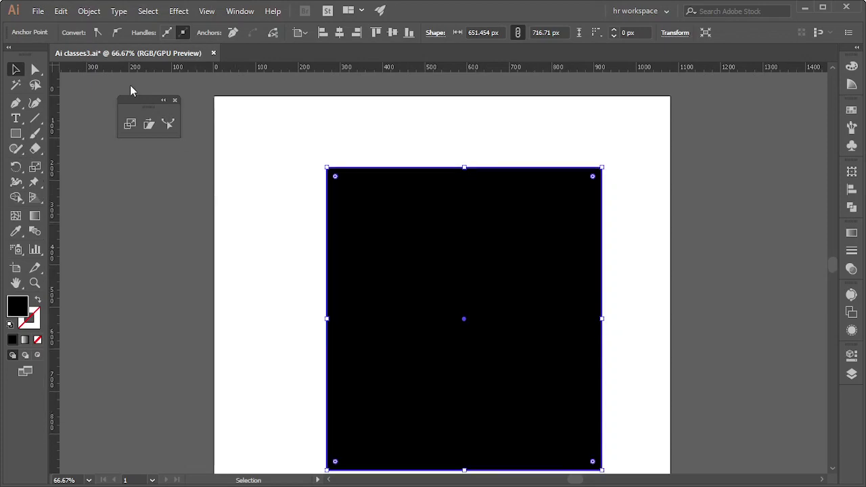
{"action": "scroll", "coordinate": [111, 139], "scroll_direction": "down", "scroll_amount": 1}
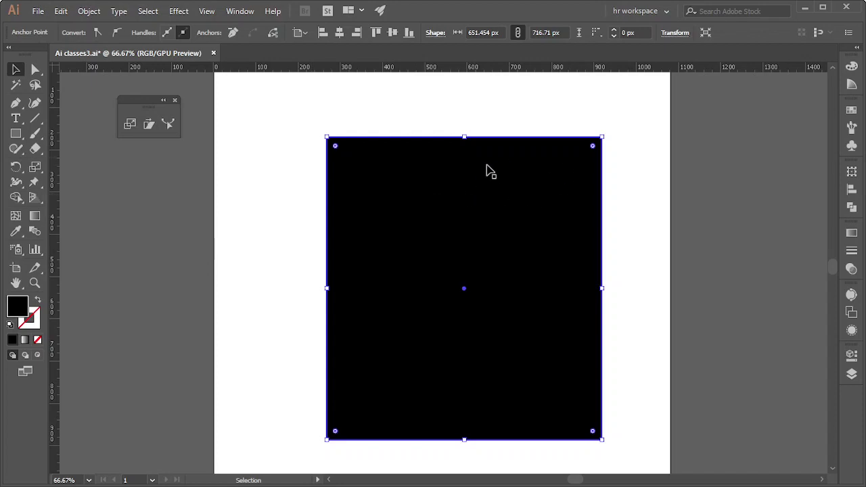
{"action": "scroll", "coordinate": [516, 318], "scroll_direction": "down", "scroll_amount": 2}
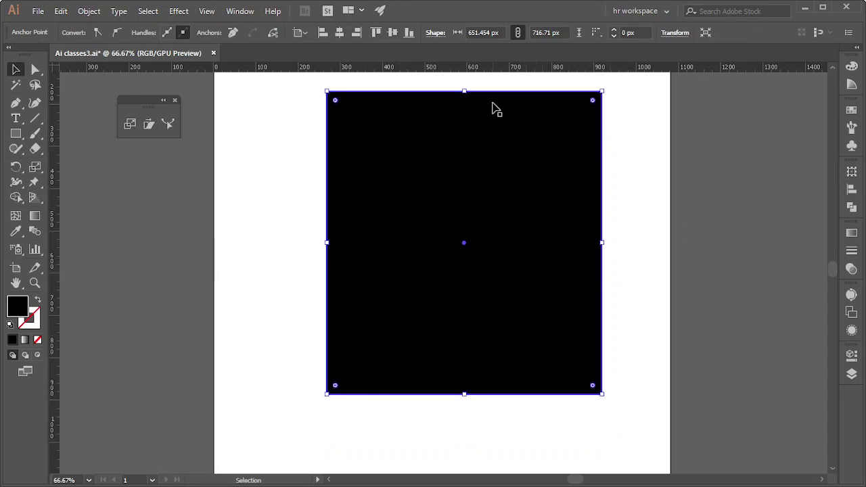
{"action": "scroll", "coordinate": [445, 273], "scroll_direction": "up", "scroll_amount": 3}
{"action": "scroll", "coordinate": [443, 276], "scroll_direction": "up", "scroll_amount": 5}
{"action": "scroll", "coordinate": [474, 270], "scroll_direction": "down", "scroll_amount": 6}
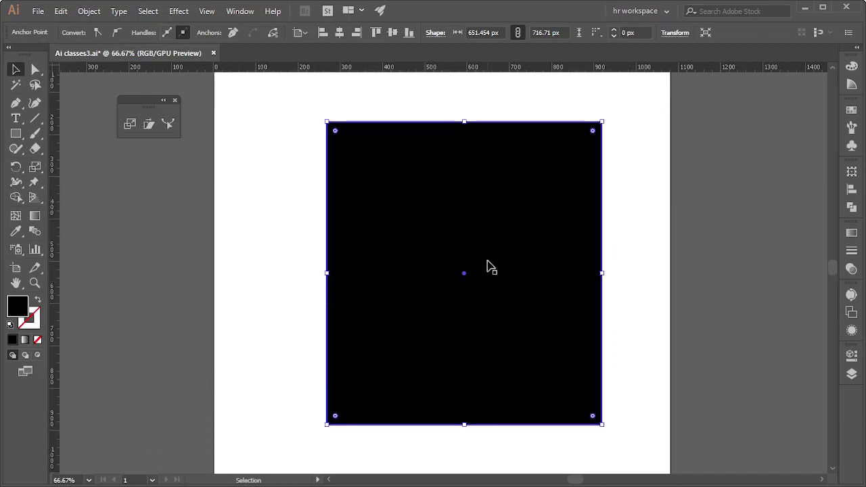
{"action": "left_click", "coordinate": [491, 267]}
- Delete the rectangle, draw a horizontal line and shrink it to about a third
{"action": "key", "text": "Delete"}
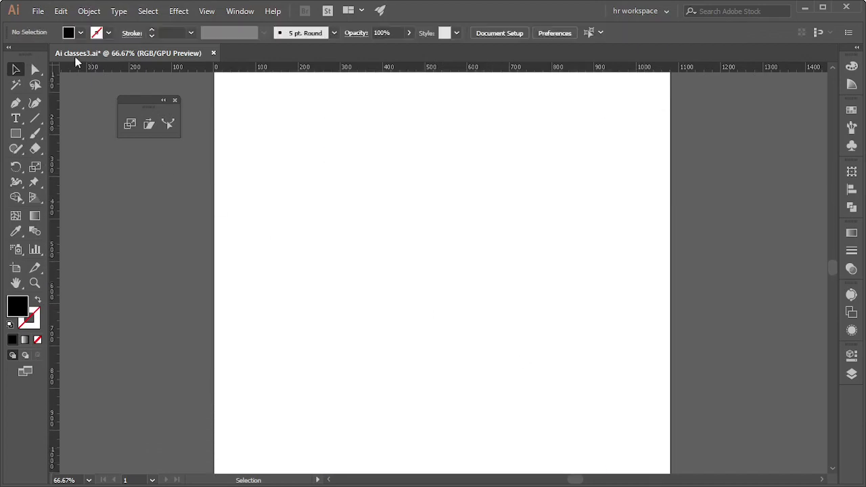
{"action": "left_click", "coordinate": [35, 119]}
{"action": "left_click_drag", "start_coordinate": [366, 201], "coordinate": [584, 200]}
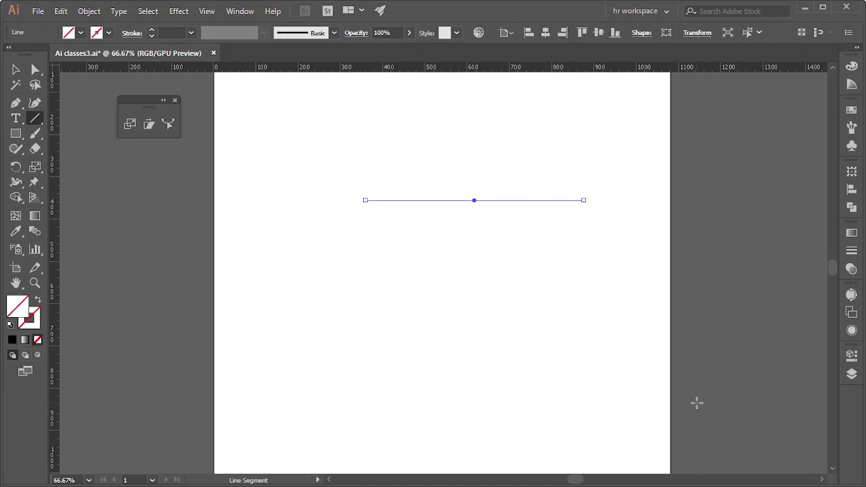
{"action": "key", "text": "s"}
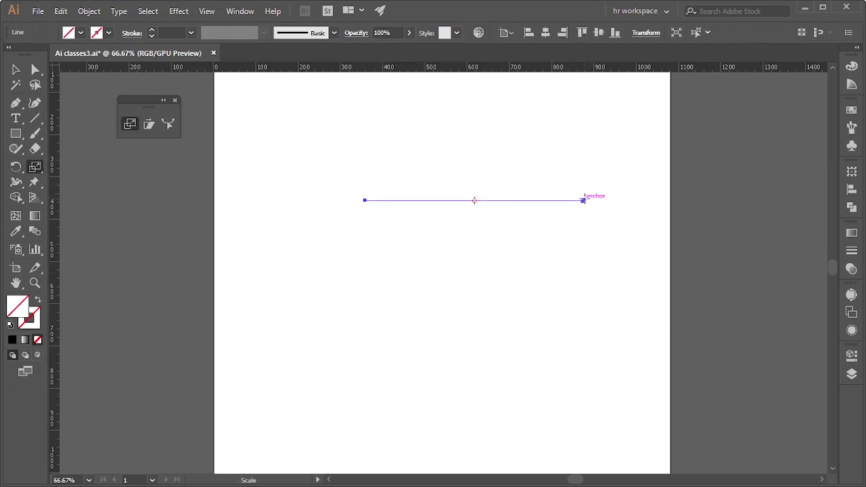
{"action": "left_click_drag", "start_coordinate": [583, 200], "coordinate": [509, 206]}
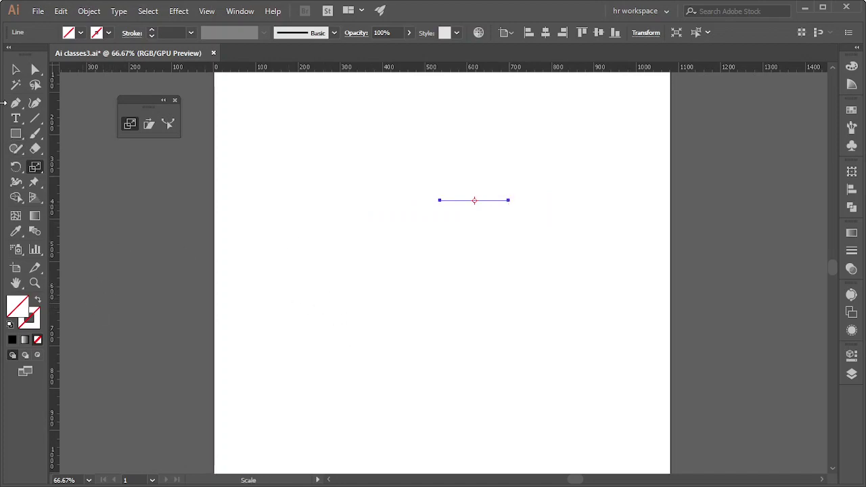
- Give the line a black 6 pt stroke, then reselect and delete it
{"action": "left_click", "coordinate": [15, 69]}
{"action": "left_click", "coordinate": [516, 236]}
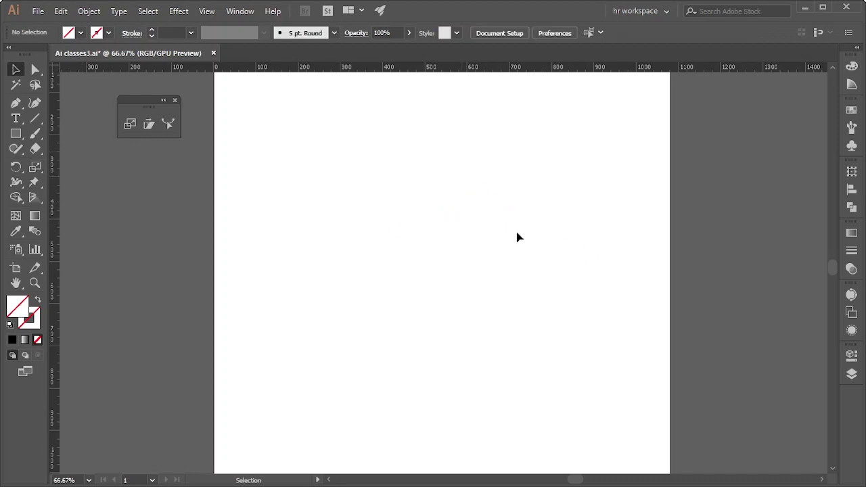
{"action": "key", "text": "ctrl+a"}
{"action": "left_click", "coordinate": [151, 30]}
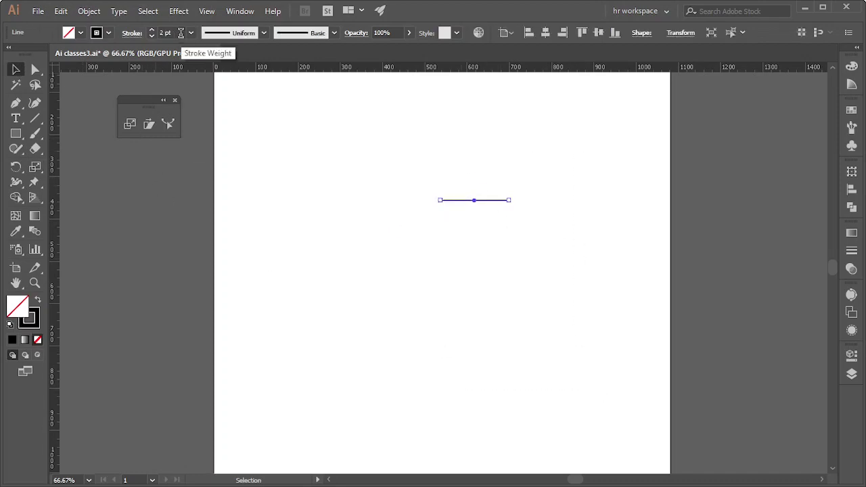
{"action": "left_click", "coordinate": [152, 30]}
{"action": "left_click", "coordinate": [417, 249]}
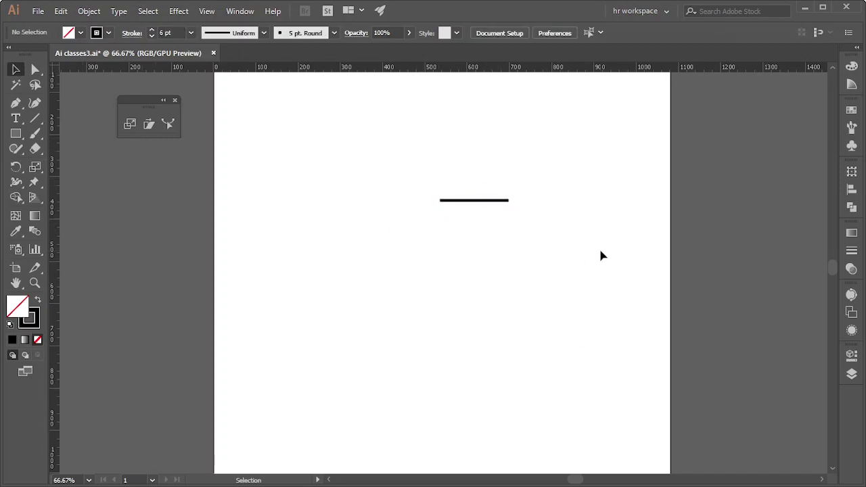
{"action": "left_click", "coordinate": [464, 199]}
{"action": "key", "text": "Delete"}
- Draw a square on the artboard with the Rectangle tool
{"action": "left_click", "coordinate": [16, 133]}
{"action": "left_click_drag", "start_coordinate": [350, 184], "coordinate": [406, 238]}
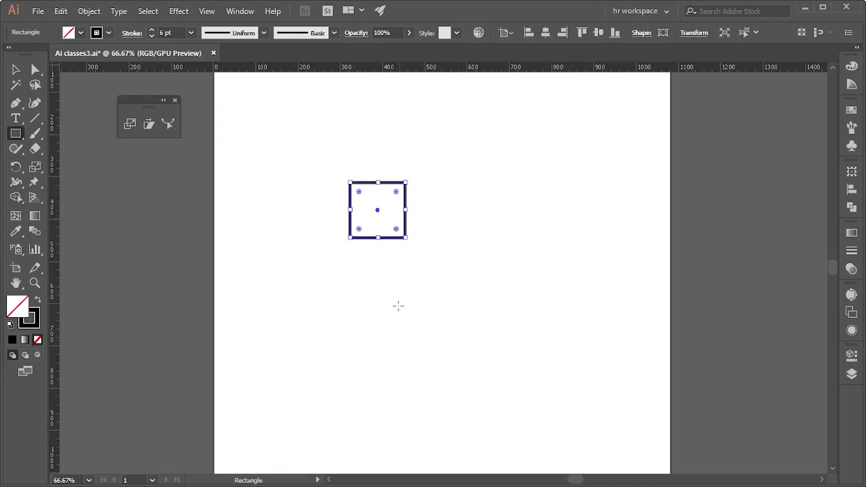
{"action": "left_click", "coordinate": [16, 69]}
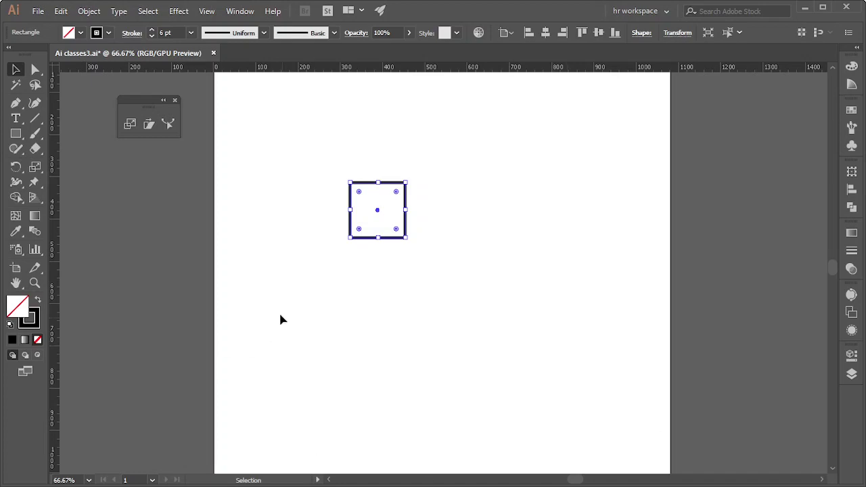
- Shear the square into a parallelogram, then undo the shear to restore the square
{"action": "left_click", "coordinate": [150, 127]}
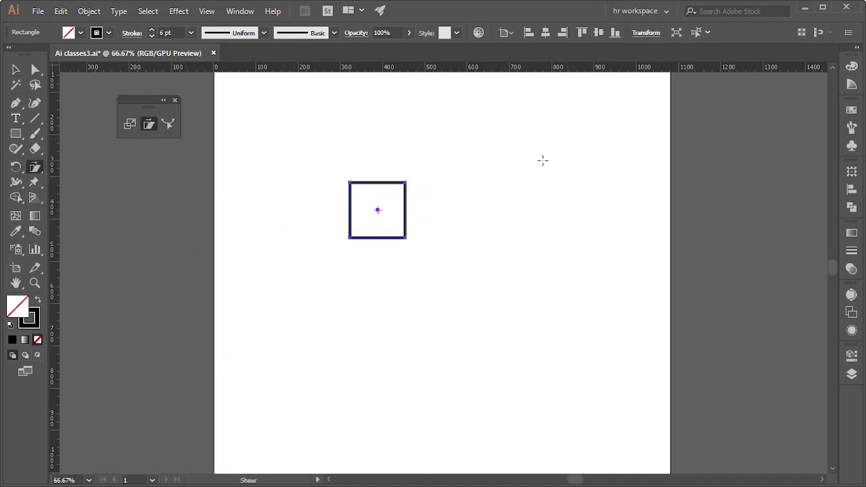
{"action": "left_click_drag", "start_coordinate": [406, 182], "coordinate": [406, 180]}
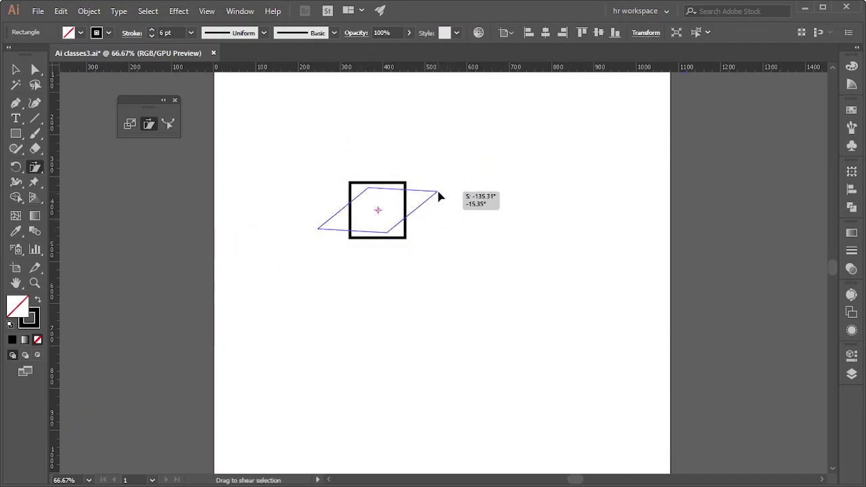
{"action": "left_click_drag", "start_coordinate": [407, 179], "coordinate": [440, 193]}
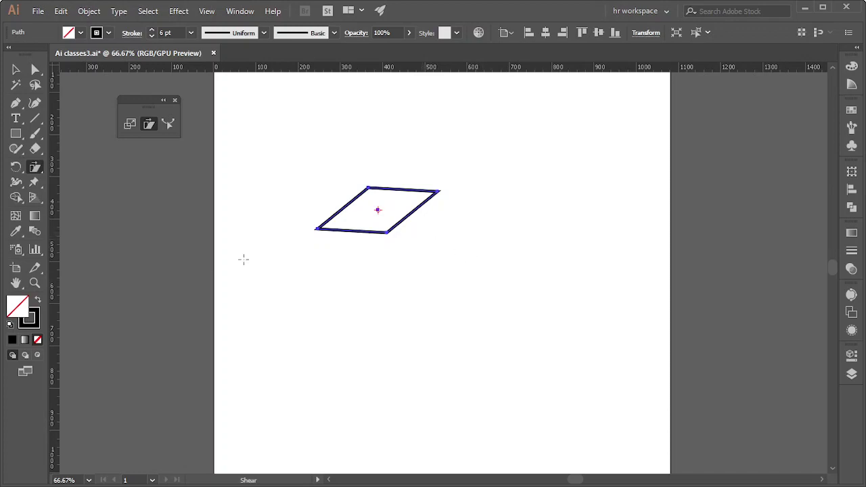
{"action": "left_click", "coordinate": [16, 69]}
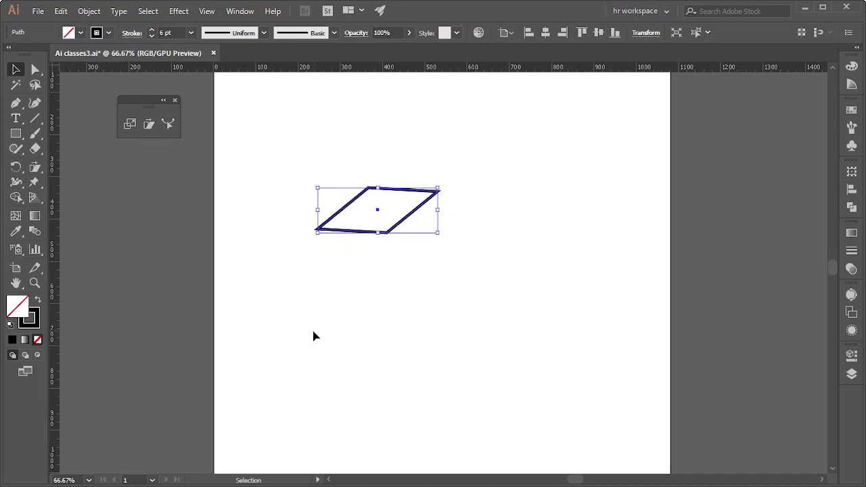
{"action": "key", "text": "a"}
{"action": "key", "text": "ctrl+z"}
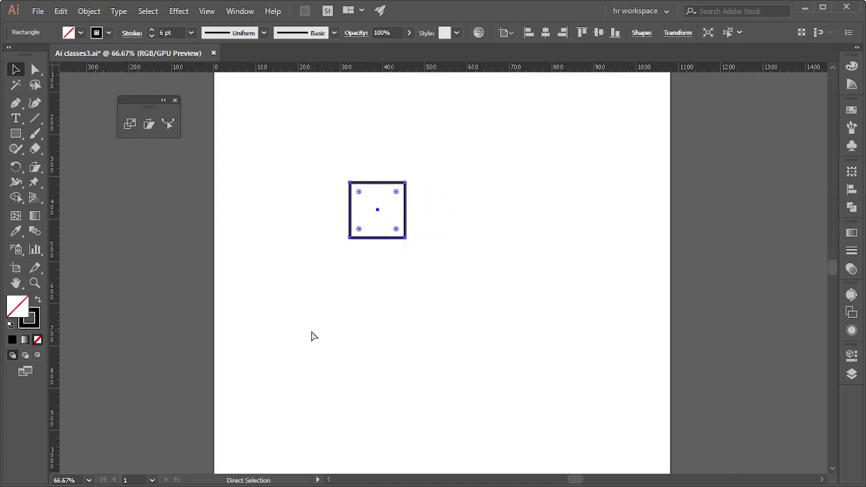
- Copy the square to the right and repeat with Ctrl+D to build a row of four
{"action": "key", "text": "v"}
{"action": "left_click", "coordinate": [413, 223]}
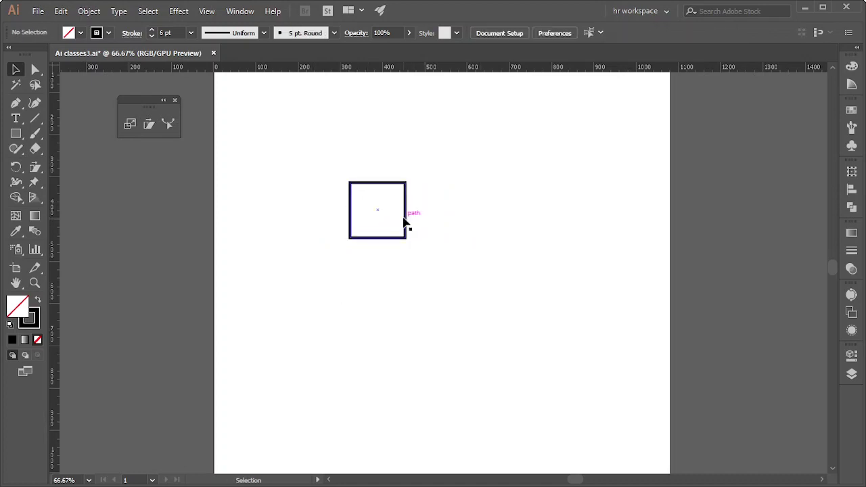
{"action": "left_click_drag", "start_coordinate": [404, 217], "coordinate": [465, 229]}
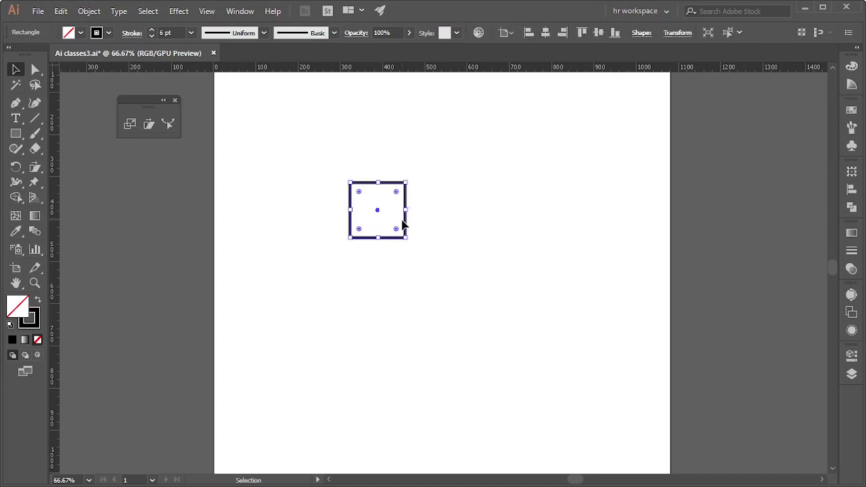
{"action": "left_click_drag", "start_coordinate": [410, 223], "coordinate": [487, 228]}
{"action": "key", "text": "ctrl+d"}
{"action": "key", "text": "ctrl+d"}
{"action": "key", "text": "v"}
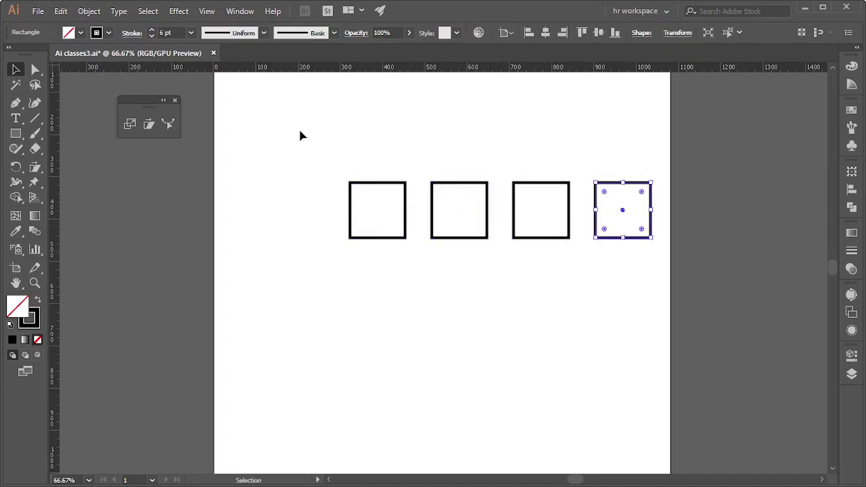
- Copy the row down twice to make three rows of four, then move the grid toward page centre
{"action": "left_click_drag", "start_coordinate": [300, 132], "coordinate": [640, 278]}
{"action": "left_click_drag", "start_coordinate": [566, 239], "coordinate": [535, 308]}
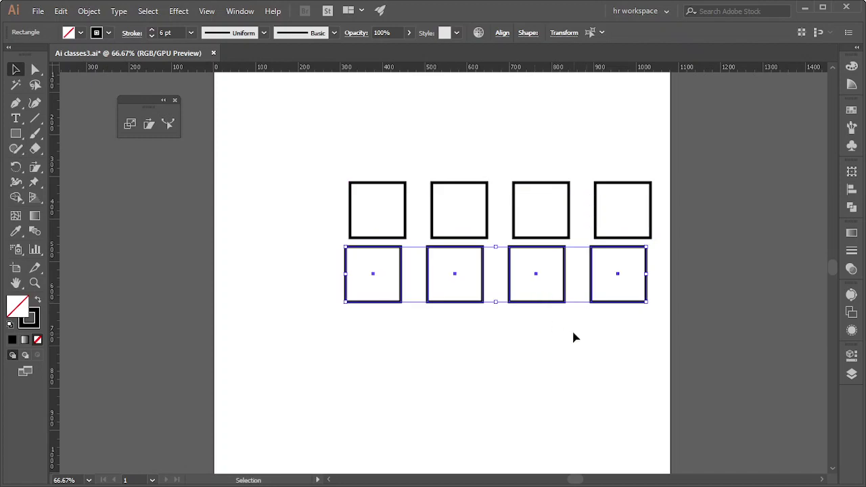
{"action": "key", "text": "Delete"}
{"action": "mouse_move", "coordinate": [300, 97]}
{"action": "left_mouse_down"}
{"action": "mouse_move", "coordinate": [588, 304]}
{"action": "mouse_move", "coordinate": [579, 273]}
{"action": "left_mouse_up"}
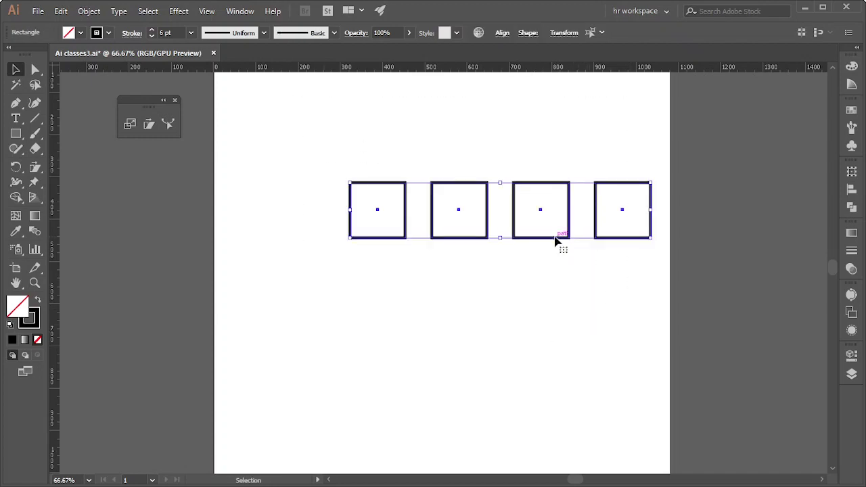
{"action": "left_click_drag", "start_coordinate": [561, 240], "coordinate": [553, 312]}
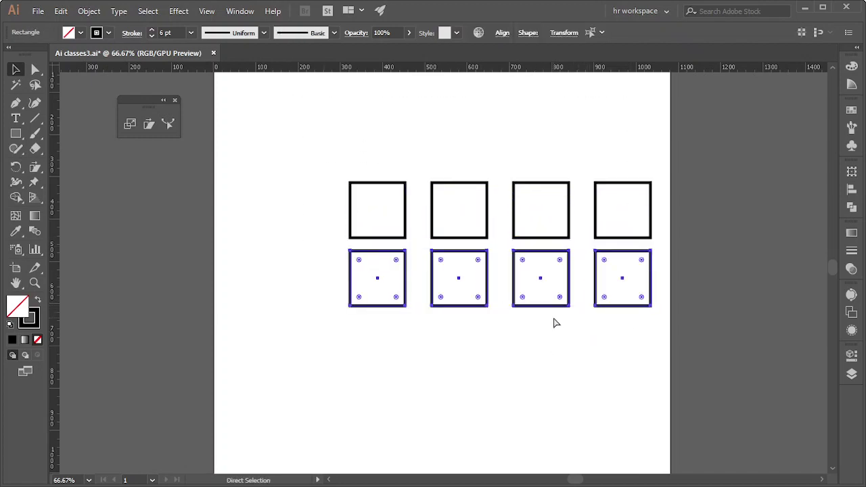
{"action": "key", "text": "ctrl+d"}
{"action": "left_click_drag", "start_coordinate": [452, 260], "coordinate": [651, 406]}
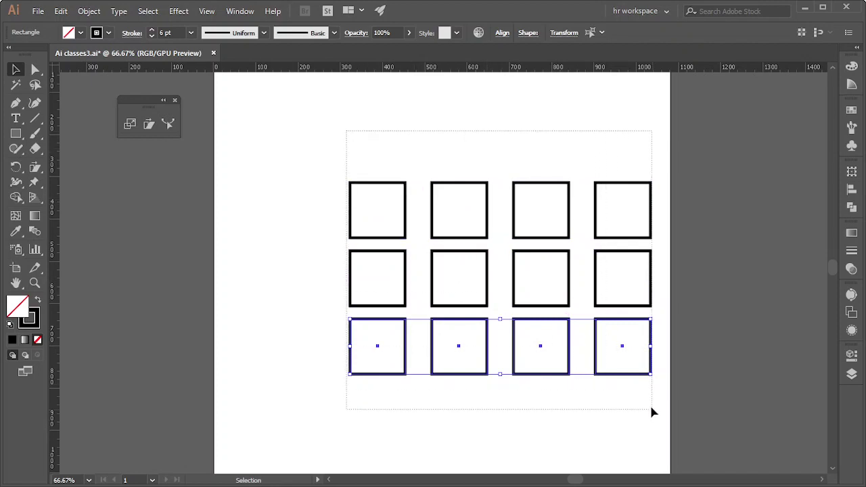
{"action": "left_click_drag", "start_coordinate": [573, 289], "coordinate": [501, 276]}
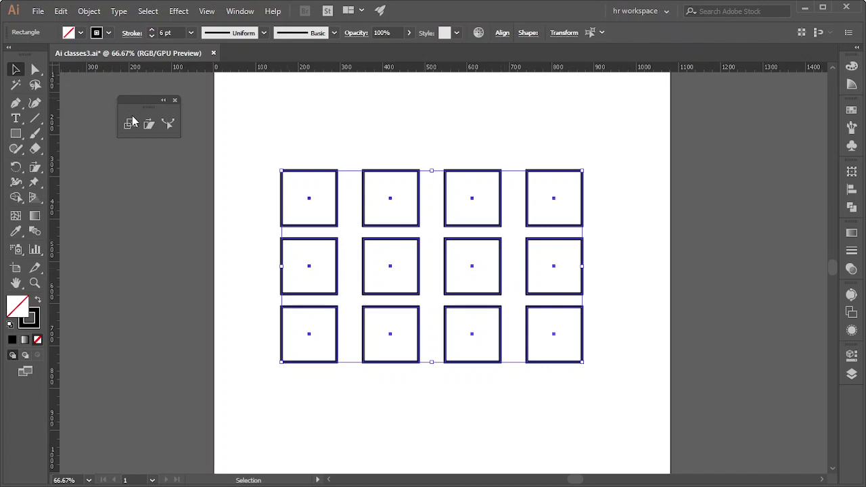
{"action": "left_click", "coordinate": [132, 123]}
- Shear the twelve-square grid into slanted parallelogram cells, then deselect it
{"action": "left_click", "coordinate": [152, 129]}
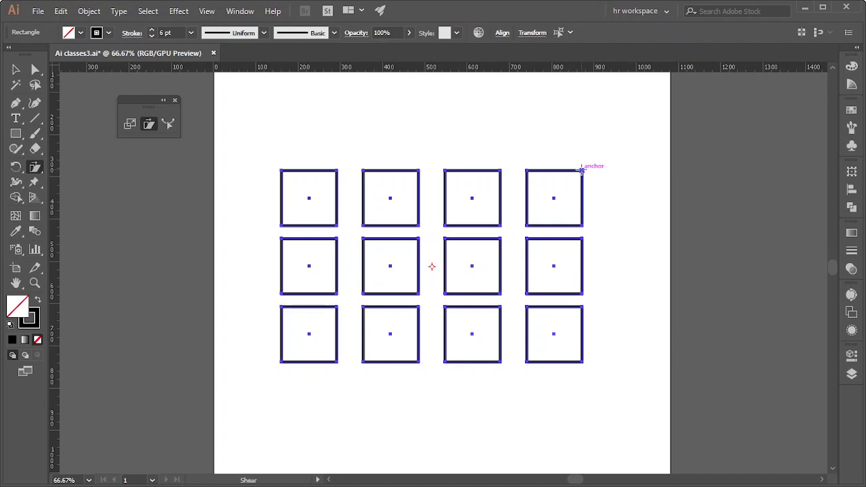
{"action": "mouse_move", "coordinate": [583, 170]}
{"action": "left_mouse_down"}
{"action": "mouse_move", "coordinate": [626, 206]}
{"action": "mouse_move", "coordinate": [603, 253]}
{"action": "mouse_move", "coordinate": [429, 248]}
{"action": "mouse_move", "coordinate": [429, 190]}
{"action": "mouse_move", "coordinate": [437, 187]}
{"action": "mouse_move", "coordinate": [425, 188]}
{"action": "left_mouse_up"}
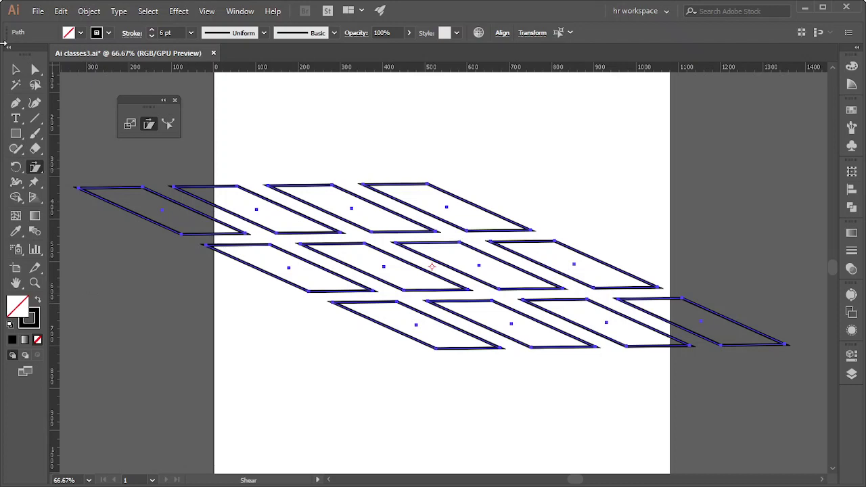
{"action": "left_click", "coordinate": [16, 69]}
{"action": "left_click", "coordinate": [514, 406]}
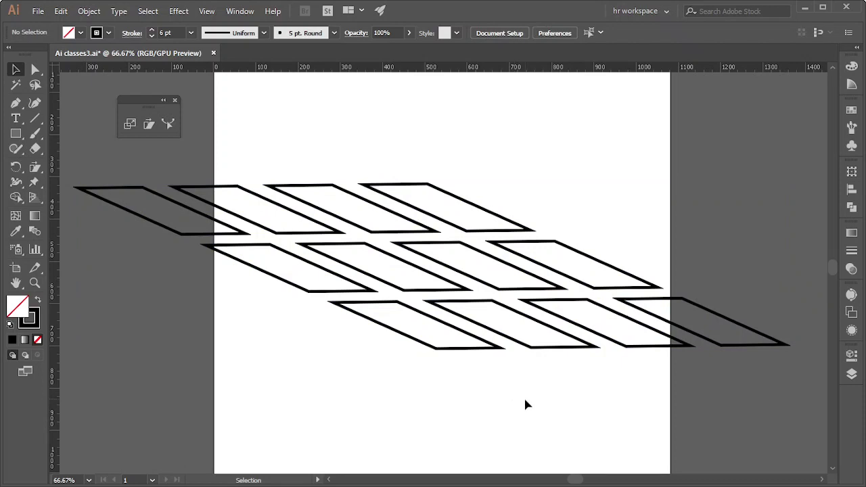
{"action": "scroll", "coordinate": [524, 396], "scroll_direction": "down", "scroll_amount": 1, "text": "alt"}
- Scale the sheared grid down proportionally to fit the page
{"action": "scroll", "coordinate": [524, 396], "scroll_direction": "down", "scroll_amount": 1, "text": "alt"}
{"action": "left_click_drag", "start_coordinate": [340, 240], "coordinate": [655, 435]}
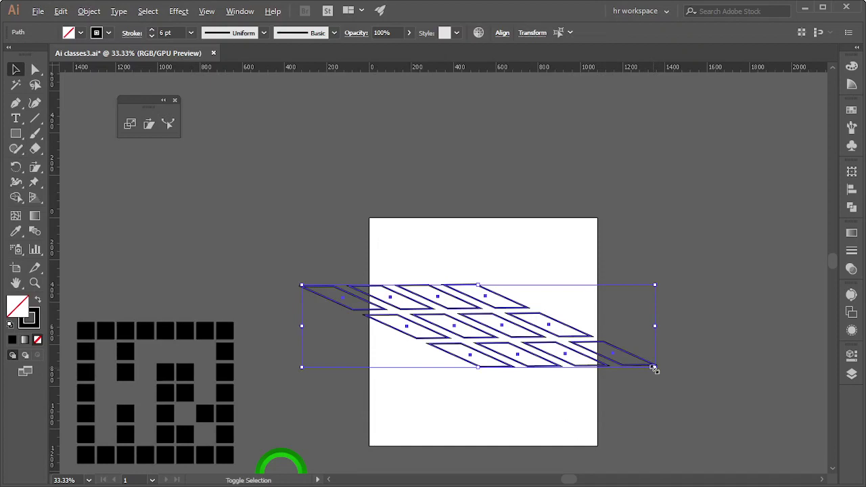
{"action": "left_click_drag", "start_coordinate": [653, 367], "coordinate": [566, 351]}
{"action": "left_click", "coordinate": [572, 320]}
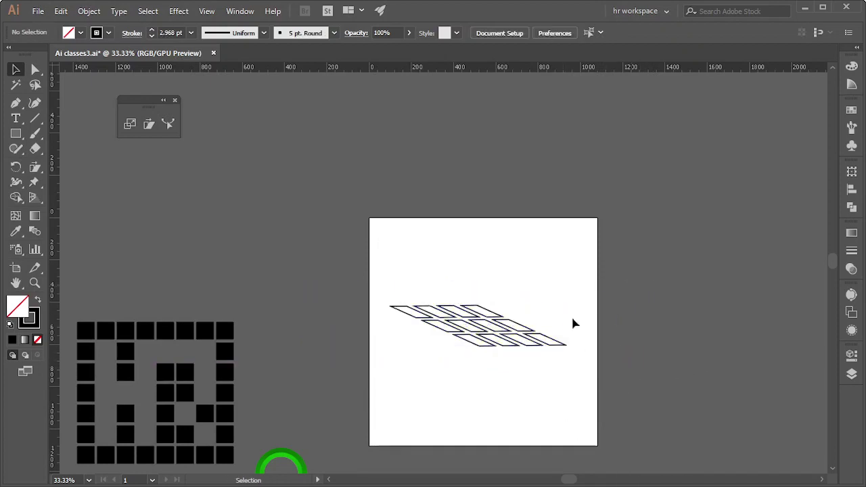
{"action": "scroll", "coordinate": [550, 329], "scroll_direction": "up", "scroll_amount": 3, "text": "alt"}
{"action": "scroll", "coordinate": [612, 366], "scroll_direction": "down", "scroll_amount": 2}
{"action": "scroll", "coordinate": [716, 365], "scroll_direction": "up", "scroll_amount": 1}
{"action": "scroll", "coordinate": [716, 365], "scroll_direction": "down", "scroll_amount": 1}
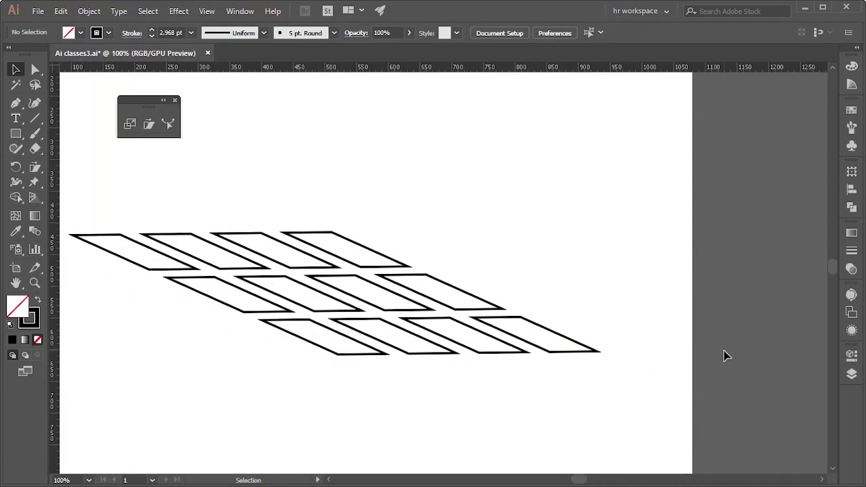
{"action": "scroll", "coordinate": [725, 354], "scroll_direction": "up", "scroll_amount": 3}
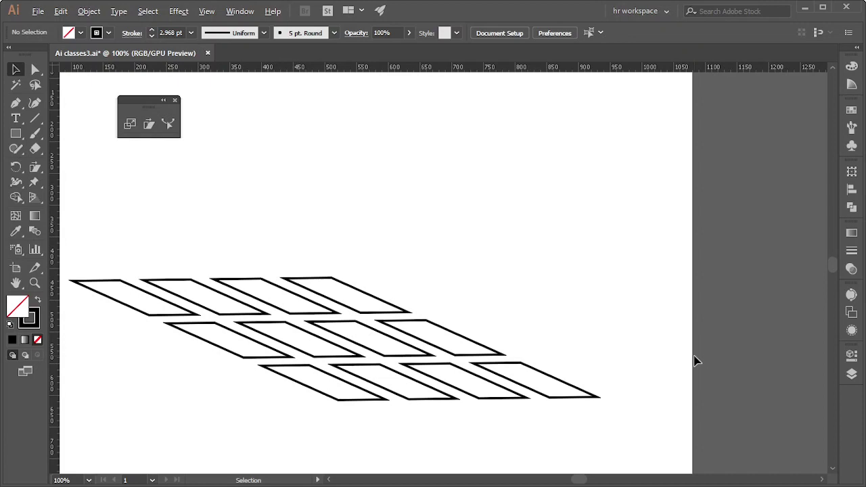
{"action": "scroll", "coordinate": [684, 365], "scroll_direction": "down", "scroll_amount": 1, "text": "alt"}
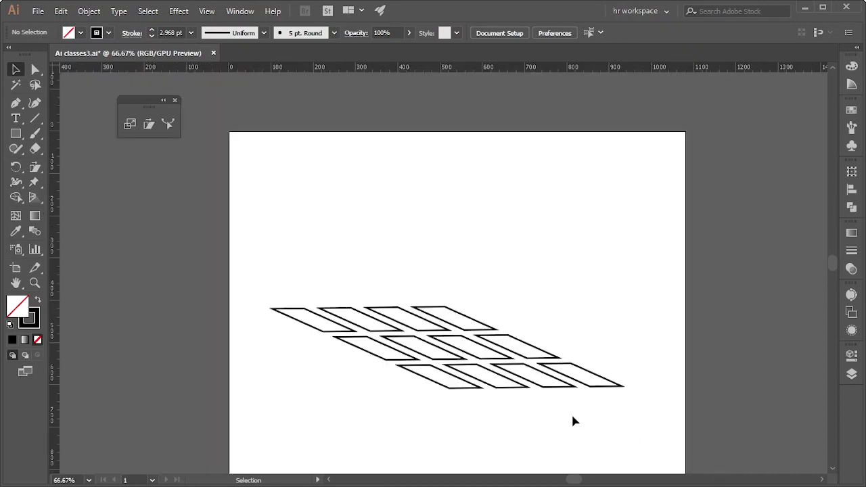
- Swap the cells to solid black fill with no stroke, then delete them all
{"action": "left_click_drag", "start_coordinate": [331, 265], "coordinate": [649, 427]}
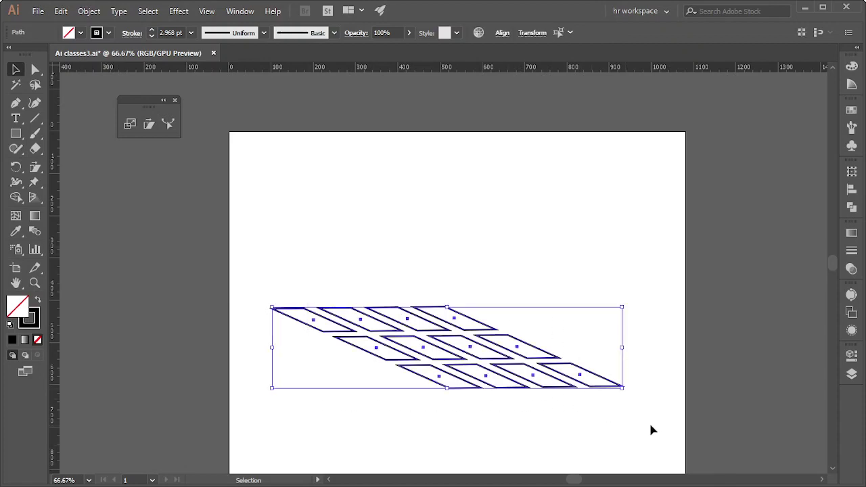
{"action": "left_click", "coordinate": [37, 300]}
{"action": "left_click", "coordinate": [449, 221]}
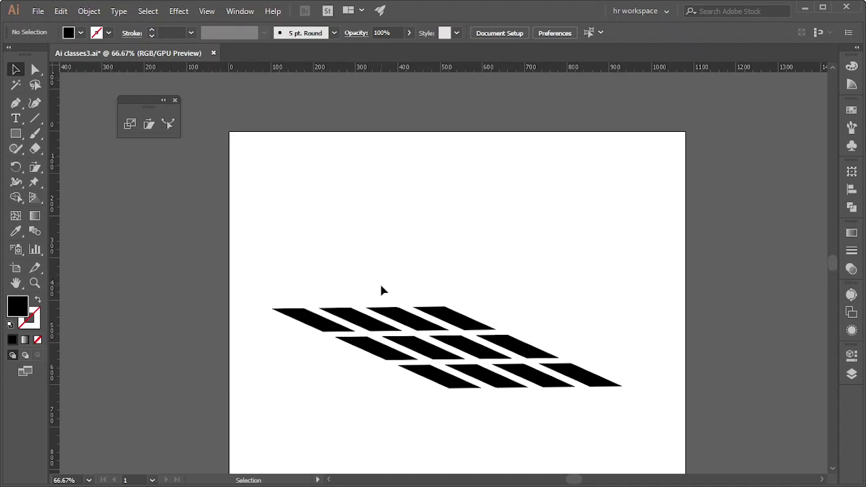
{"action": "left_click_drag", "start_coordinate": [290, 257], "coordinate": [605, 413]}
{"action": "key", "text": "Delete"}
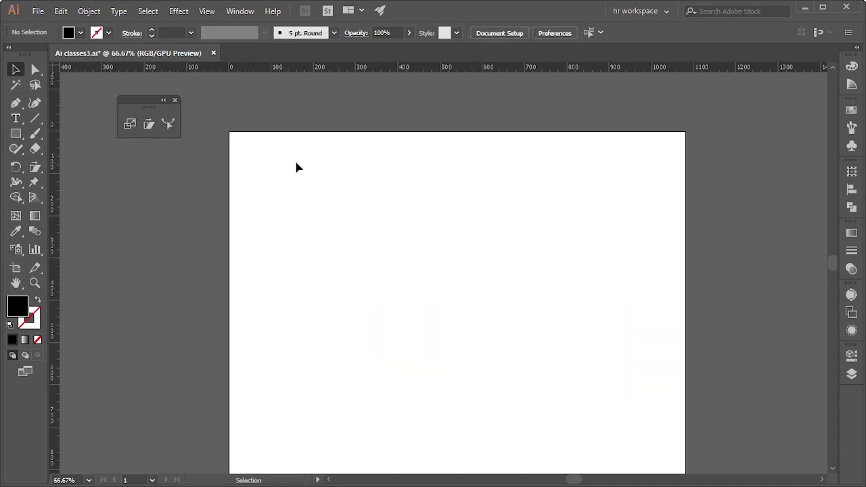
- Draw a straight horizontal line across the artboard with a 0.5 pt black stroke
{"action": "left_click", "coordinate": [35, 119]}
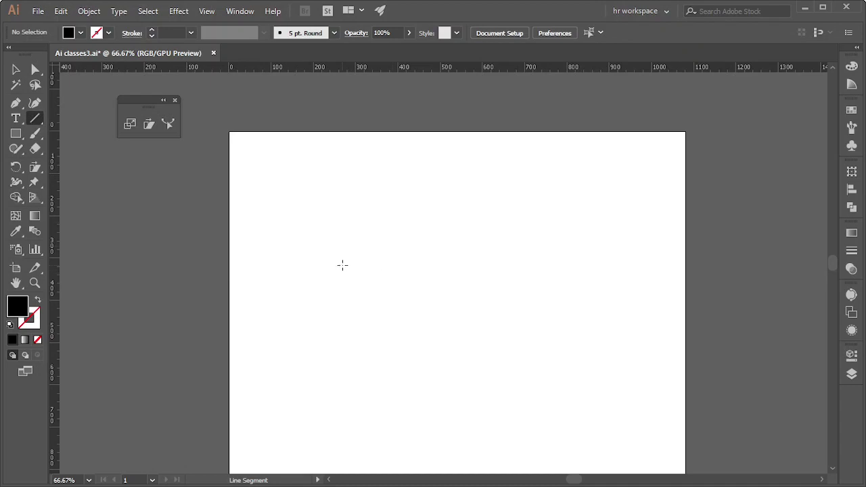
{"action": "left_click_drag", "start_coordinate": [342, 265], "coordinate": [583, 264]}
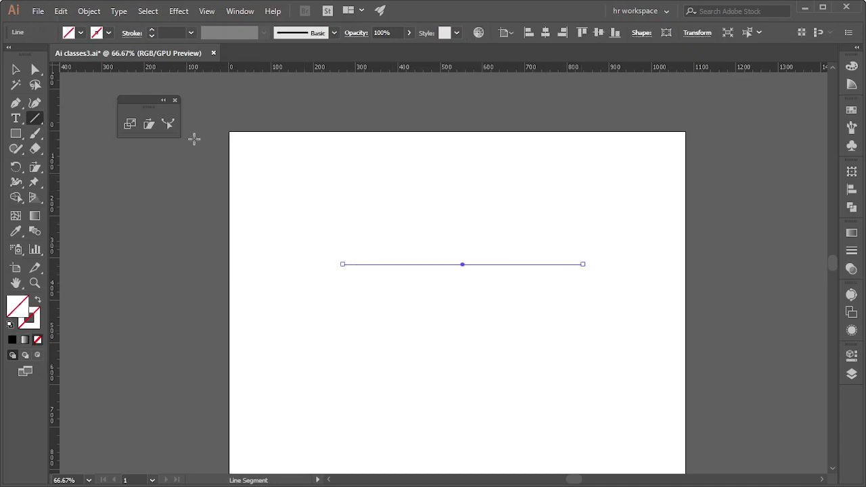
{"action": "left_click", "coordinate": [169, 126]}
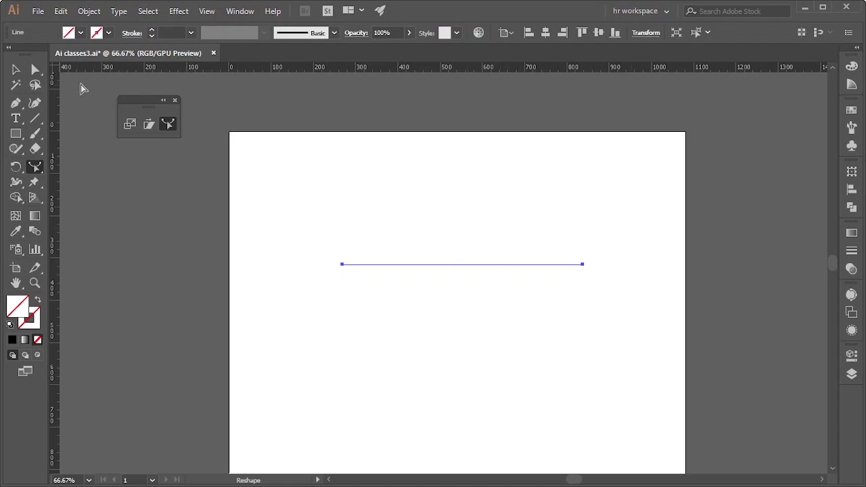
{"action": "key", "text": "ctrl"}
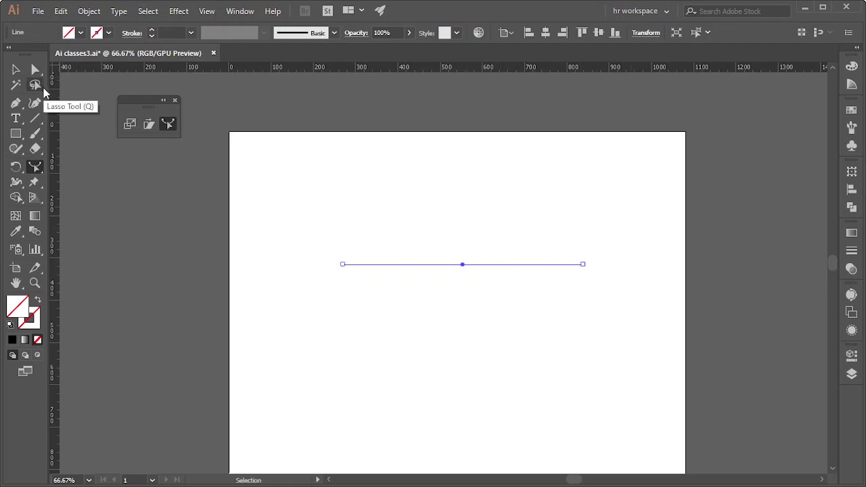
{"action": "left_click", "coordinate": [582, 265]}
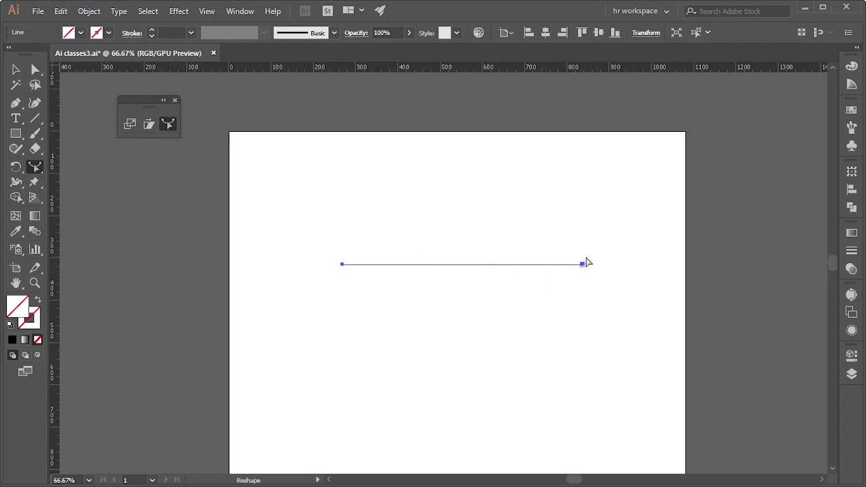
{"action": "left_click", "coordinate": [495, 265]}
- Pull the 6 pt line's middle upward into a tall smooth arch
{"action": "scroll", "coordinate": [174, 34], "scroll_direction": "up", "scroll_amount": 2}
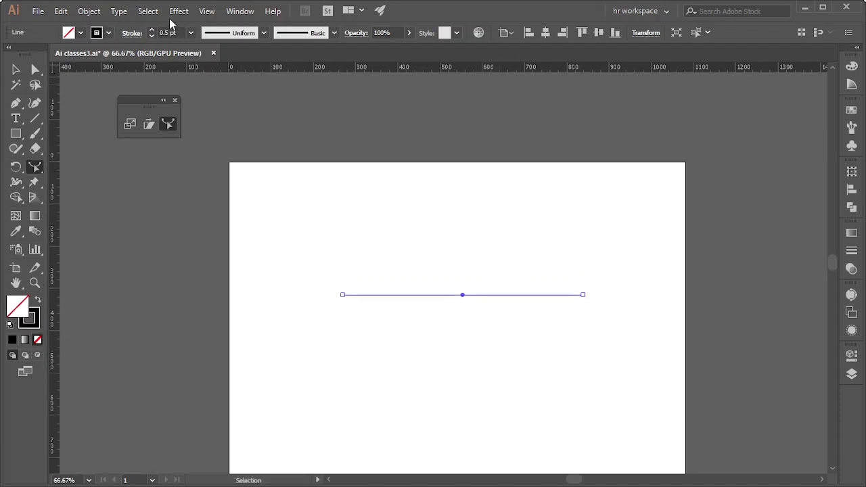
{"action": "scroll", "coordinate": [180, 33], "scroll_direction": "up", "scroll_amount": 6}
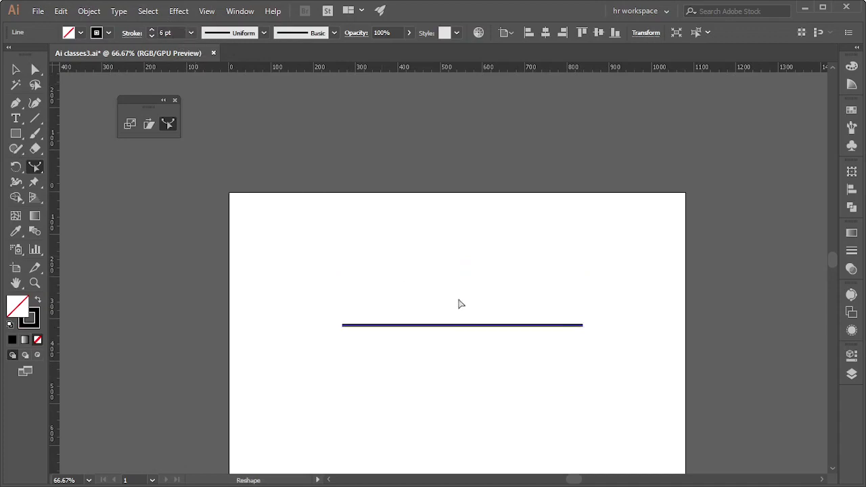
{"action": "scroll", "coordinate": [459, 302], "scroll_direction": "down", "scroll_amount": 2}
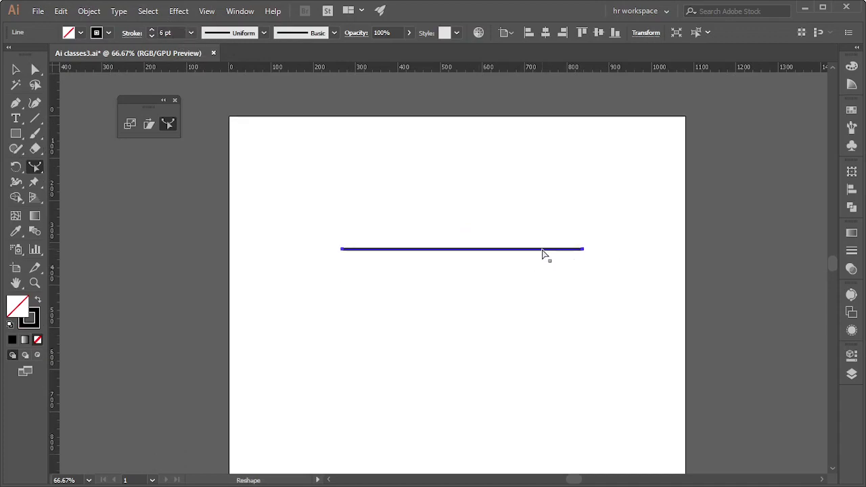
{"action": "left_click_drag", "start_coordinate": [543, 250], "coordinate": [445, 233]}
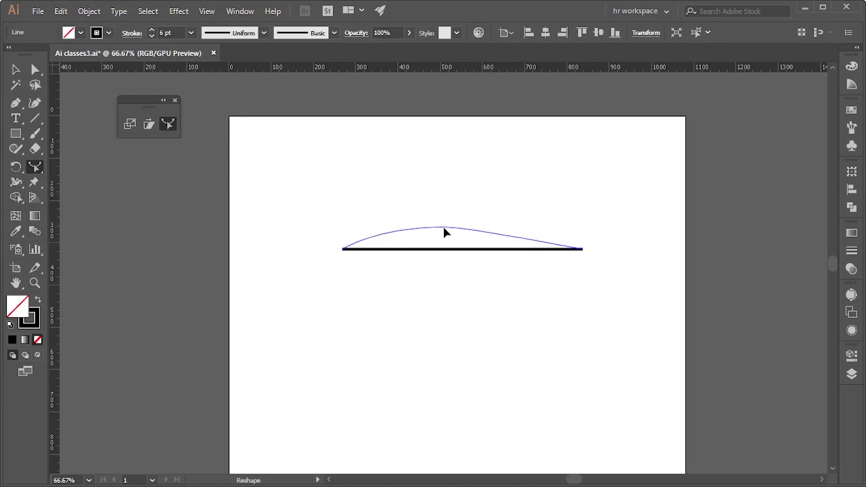
{"action": "left_click_drag", "start_coordinate": [444, 232], "coordinate": [468, 195]}
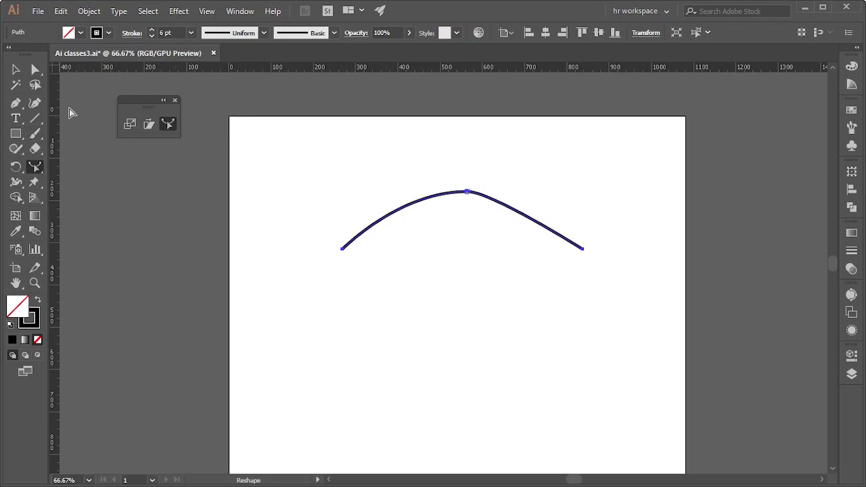
- Draw a rounded rectangle below the arch
{"action": "left_click_drag", "start_coordinate": [15, 134], "coordinate": [61, 150]}
{"action": "scroll", "coordinate": [396, 203], "scroll_direction": "down", "scroll_amount": 5}
{"action": "left_click_drag", "start_coordinate": [368, 201], "coordinate": [501, 360]}
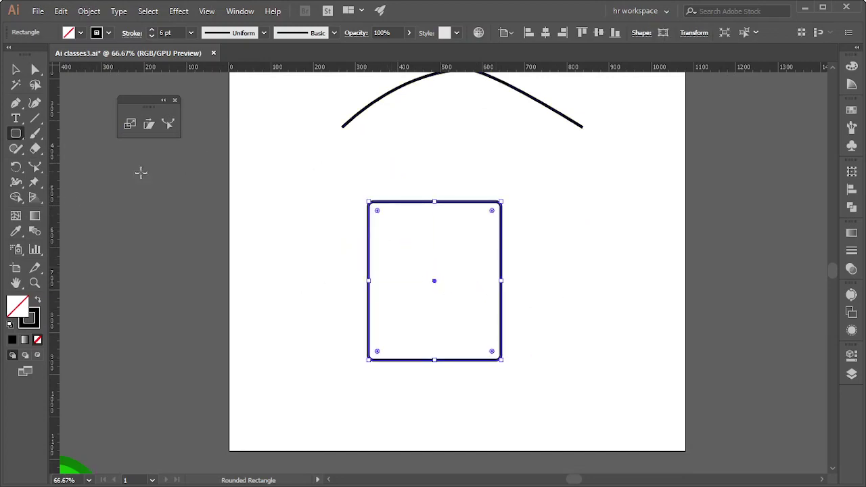
- Drag the arch's left half downward with the Reshape tool into a gentle wave
{"action": "left_click", "coordinate": [16, 69]}
{"action": "scroll", "coordinate": [297, 175], "scroll_direction": "up", "scroll_amount": 2}
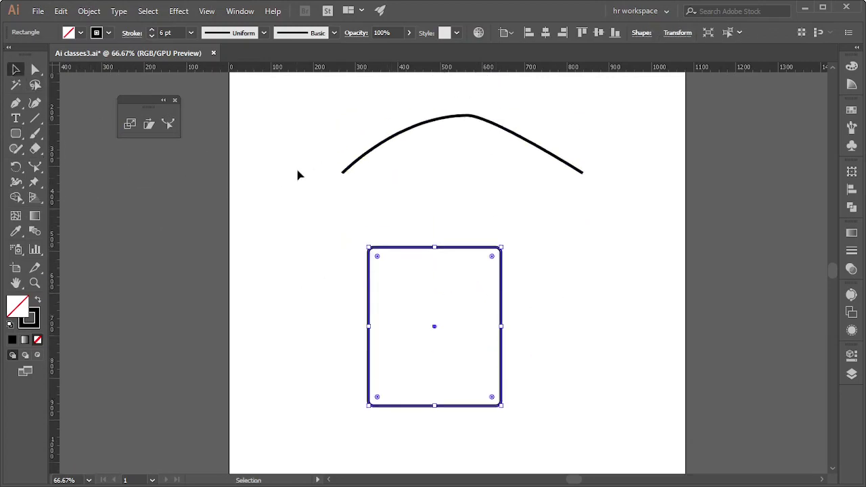
{"action": "scroll", "coordinate": [298, 175], "scroll_direction": "up", "scroll_amount": 2}
{"action": "scroll", "coordinate": [278, 158], "scroll_direction": "up", "scroll_amount": 2}
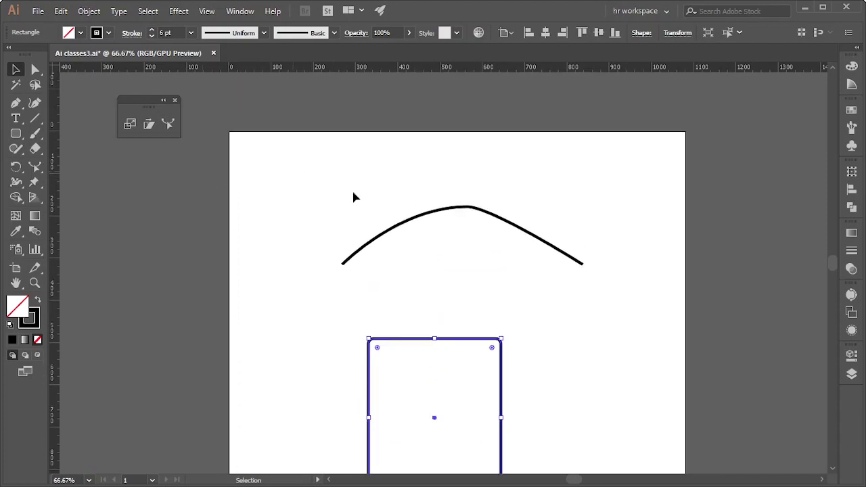
{"action": "left_click", "coordinate": [420, 223]}
{"action": "left_click", "coordinate": [168, 124]}
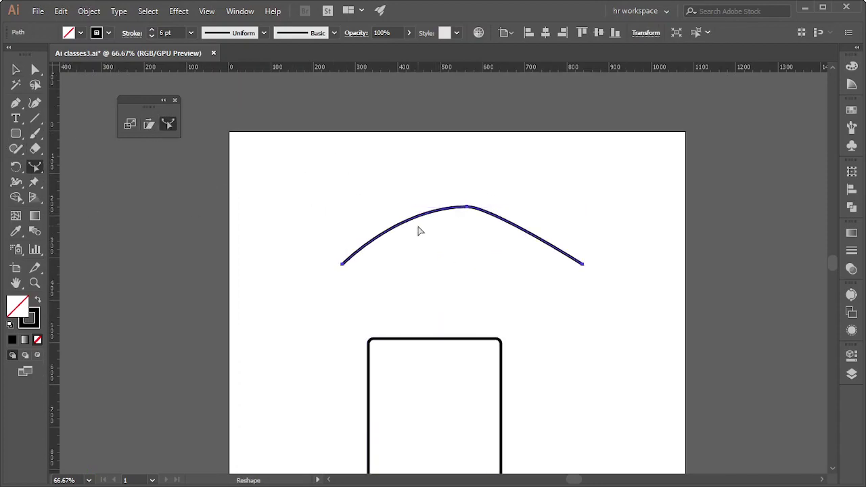
{"action": "mouse_move", "coordinate": [394, 223]}
{"action": "left_mouse_down"}
{"action": "mouse_move", "coordinate": [381, 207]}
{"action": "mouse_move", "coordinate": [440, 257]}
{"action": "left_mouse_up"}
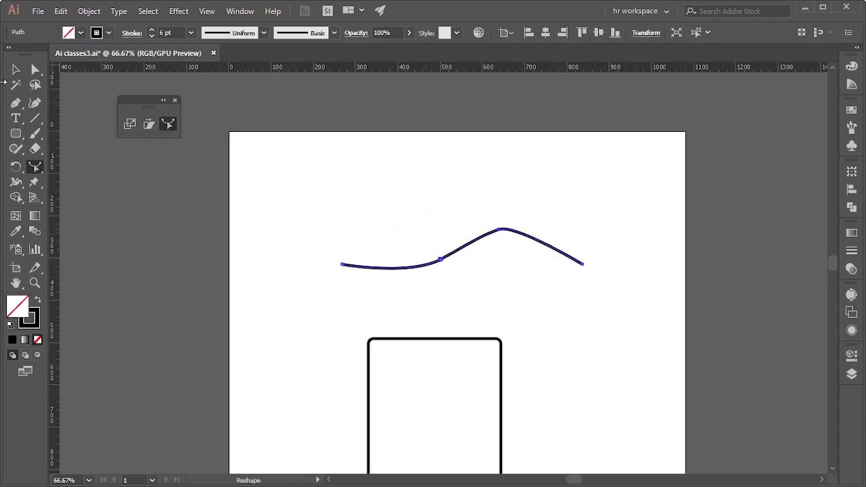
{"action": "left_click", "coordinate": [33, 120]}
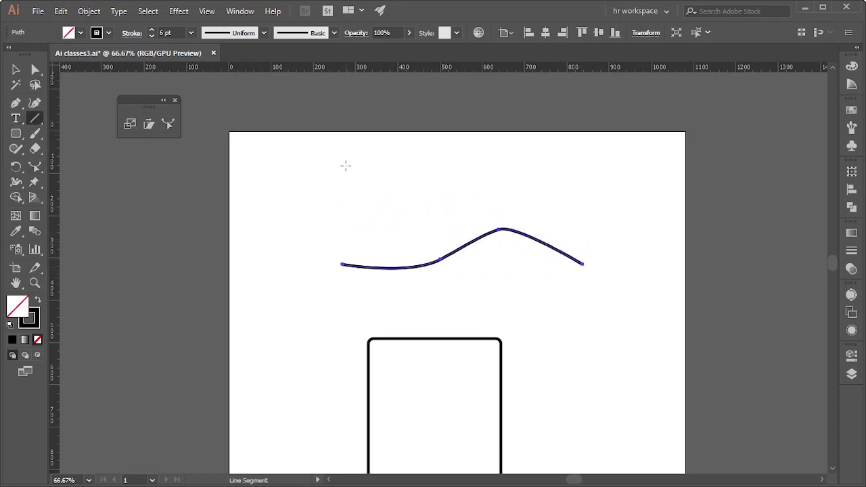
- Draw a horizontal line above the wave and bend it to dip left and rise right
{"action": "left_click_drag", "start_coordinate": [319, 165], "coordinate": [537, 165]}
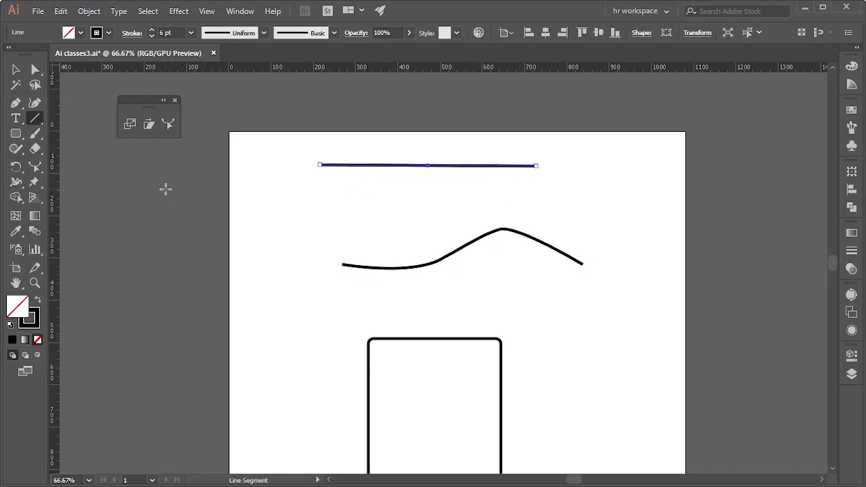
{"action": "left_click", "coordinate": [168, 124]}
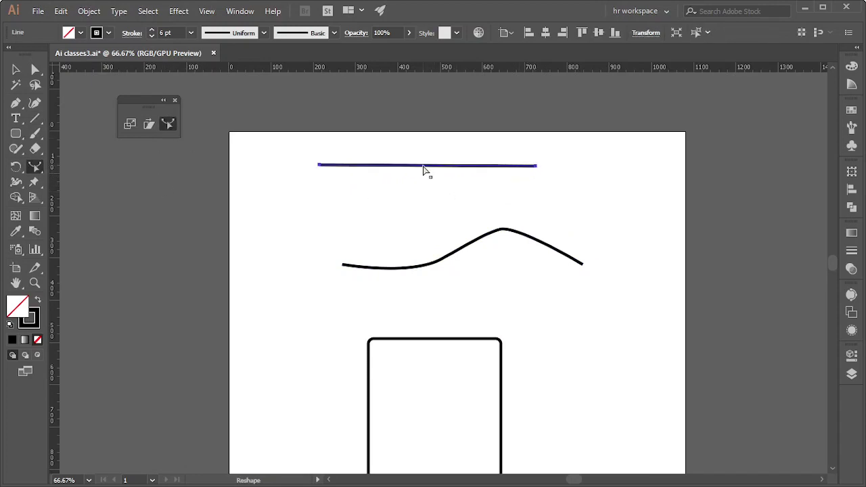
{"action": "left_click_drag", "start_coordinate": [424, 167], "coordinate": [425, 151]}
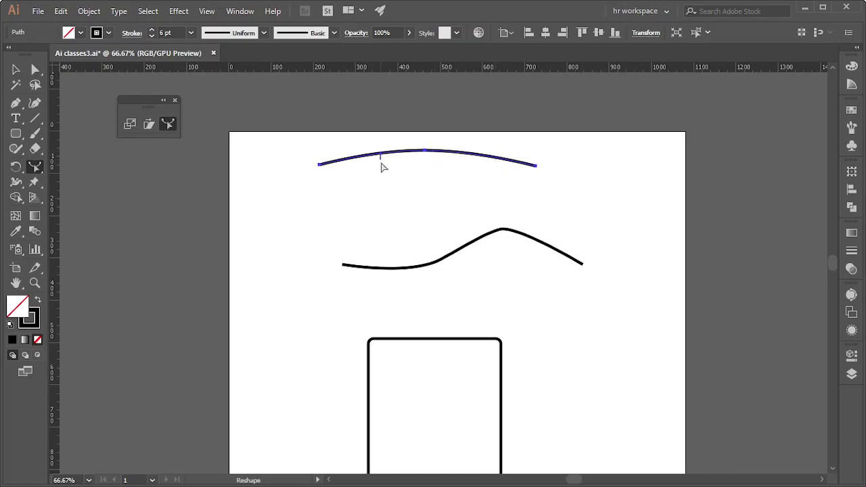
{"action": "left_click_drag", "start_coordinate": [376, 154], "coordinate": [383, 203]}
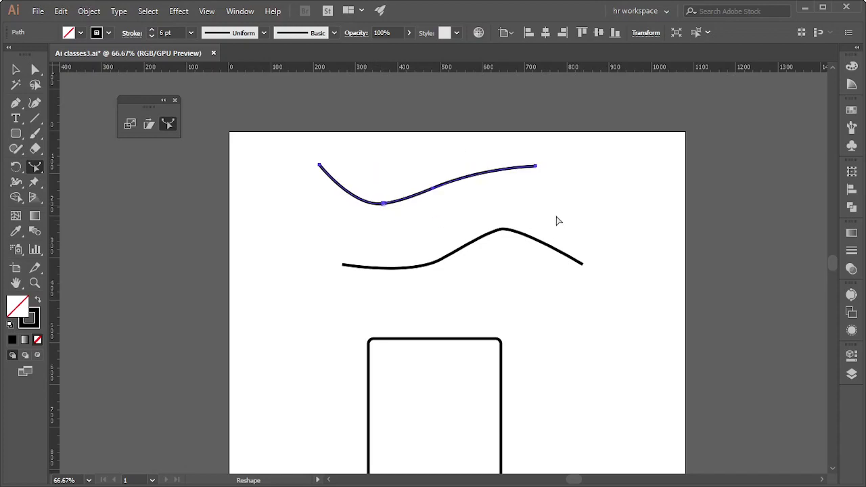
{"action": "scroll", "coordinate": [511, 234], "scroll_direction": "down", "scroll_amount": 2}
{"action": "scroll", "coordinate": [474, 350], "scroll_direction": "down", "scroll_amount": 1}
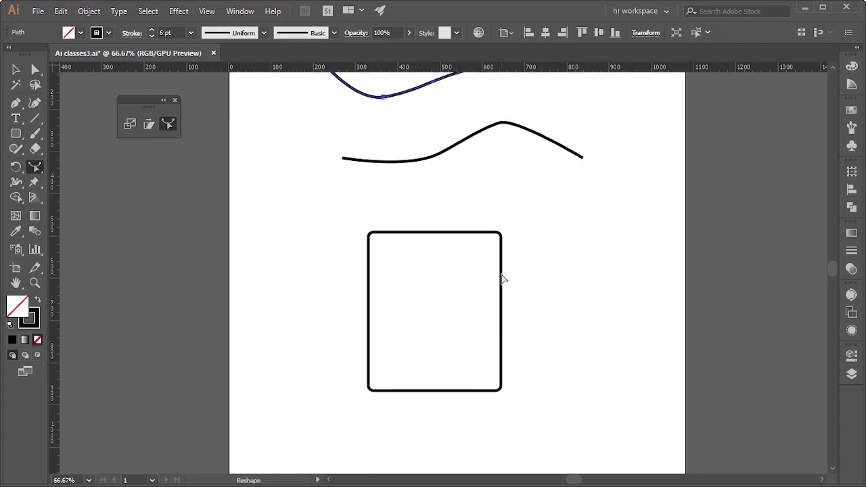
- Move the rounded rectangle to the right and back to its original spot
{"action": "key", "text": "v"}
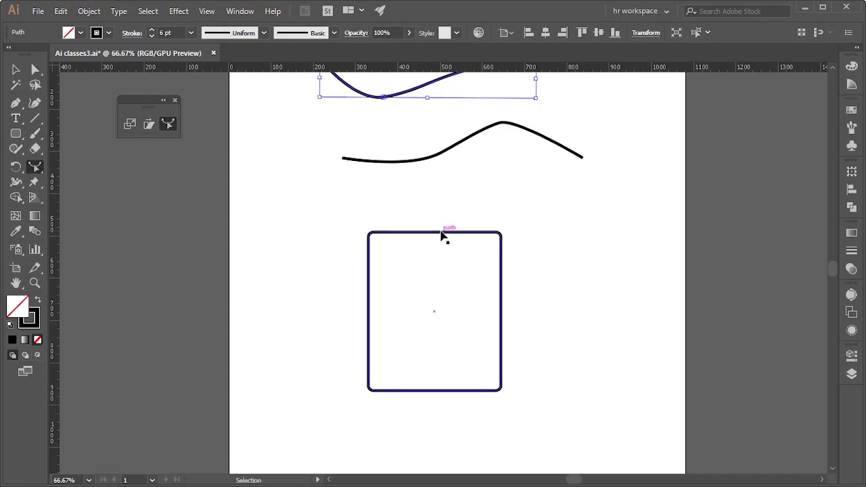
{"action": "left_click", "coordinate": [441, 235], "text": "ctrl"}
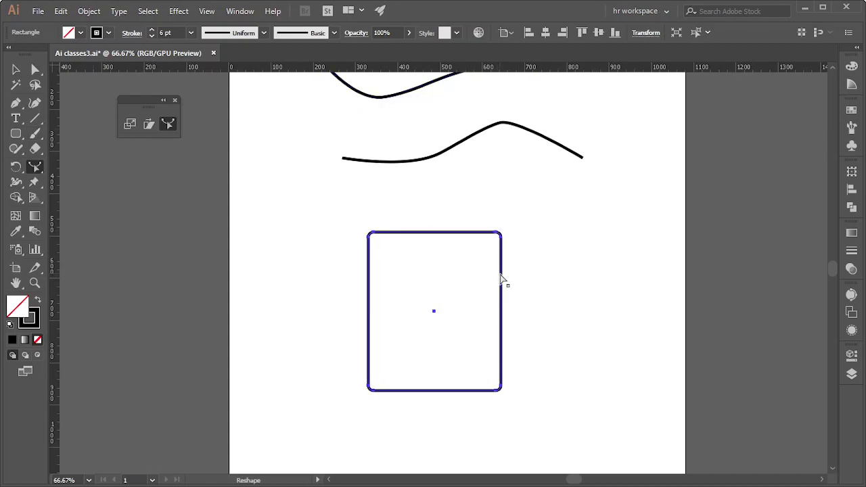
{"action": "left_click_drag", "start_coordinate": [502, 279], "coordinate": [595, 284]}
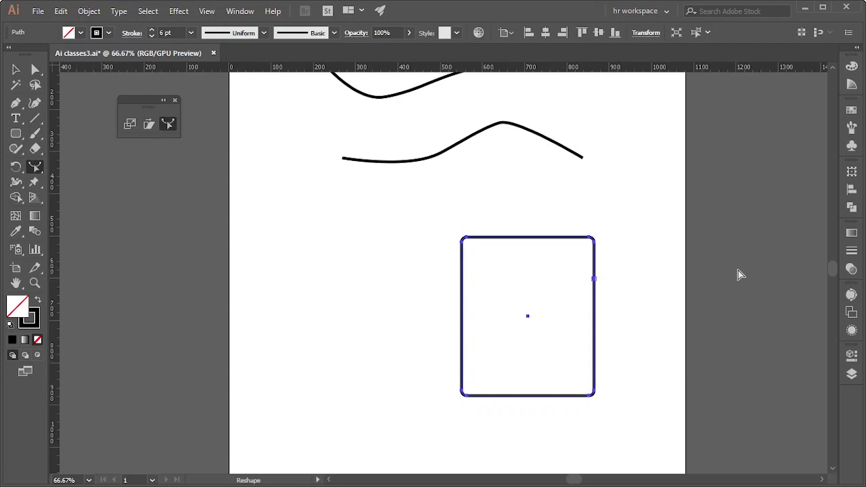
{"action": "left_click", "coordinate": [15, 70]}
{"action": "left_click_drag", "start_coordinate": [540, 353], "coordinate": [446, 347]}
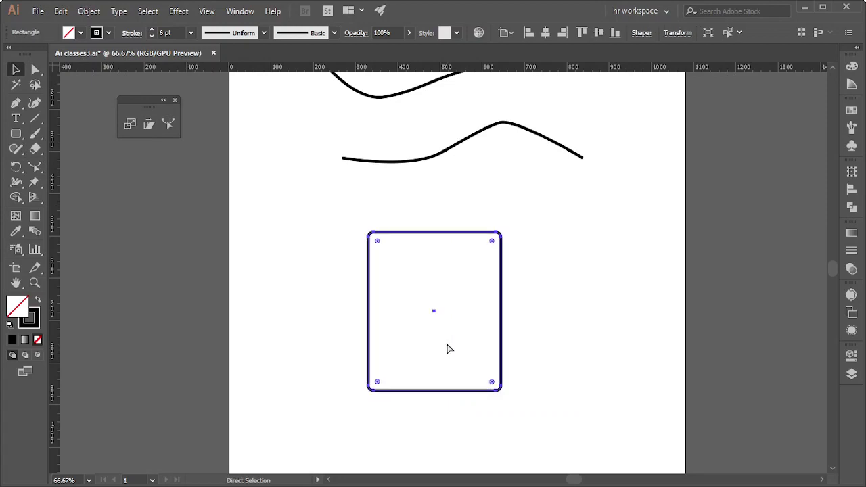
{"action": "left_click", "coordinate": [526, 332]}
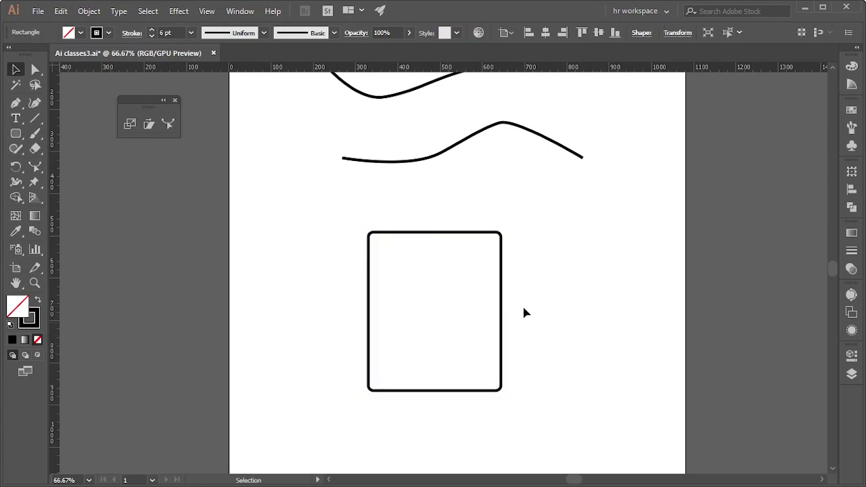
- Select only the rounded rectangle's right-edge anchor points with Direct Selection
{"action": "left_click", "coordinate": [420, 233]}
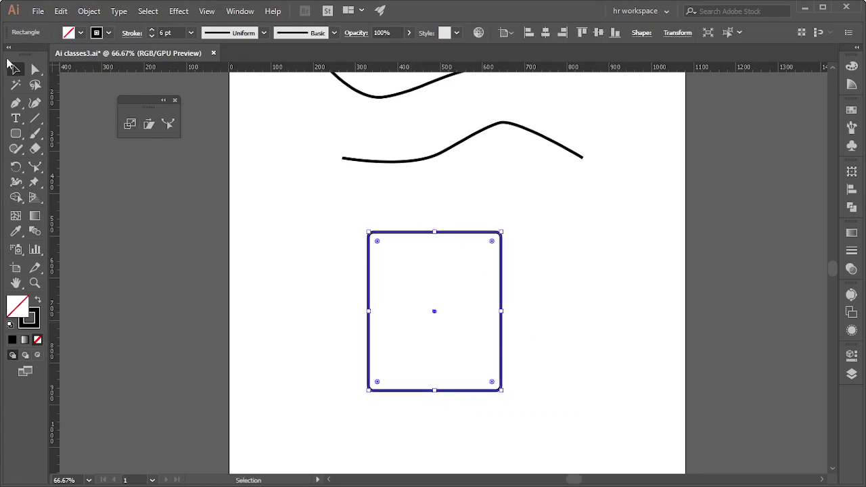
{"action": "left_click", "coordinate": [35, 69]}
{"action": "left_click_drag", "start_coordinate": [481, 287], "coordinate": [580, 328]}
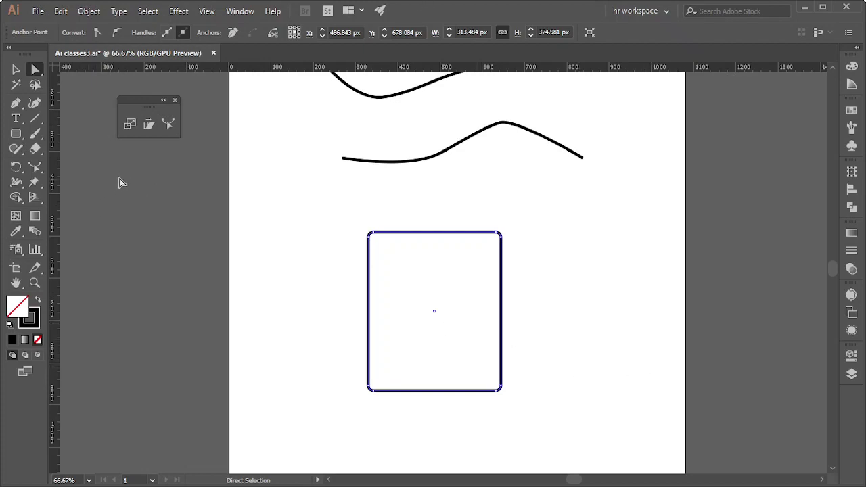
- Bulge the rounded rectangle's right and left edges outward into rounded curves
{"action": "left_click", "coordinate": [169, 127]}
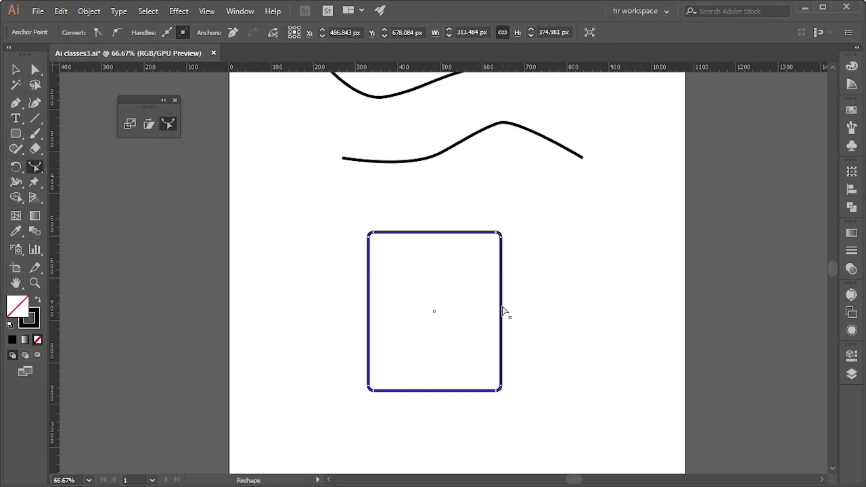
{"action": "left_click_drag", "start_coordinate": [502, 311], "coordinate": [565, 318]}
{"action": "mouse_move", "coordinate": [565, 318]}
{"action": "left_mouse_down"}
{"action": "mouse_move", "coordinate": [572, 345]}
{"action": "mouse_move", "coordinate": [561, 334]}
{"action": "left_mouse_up"}
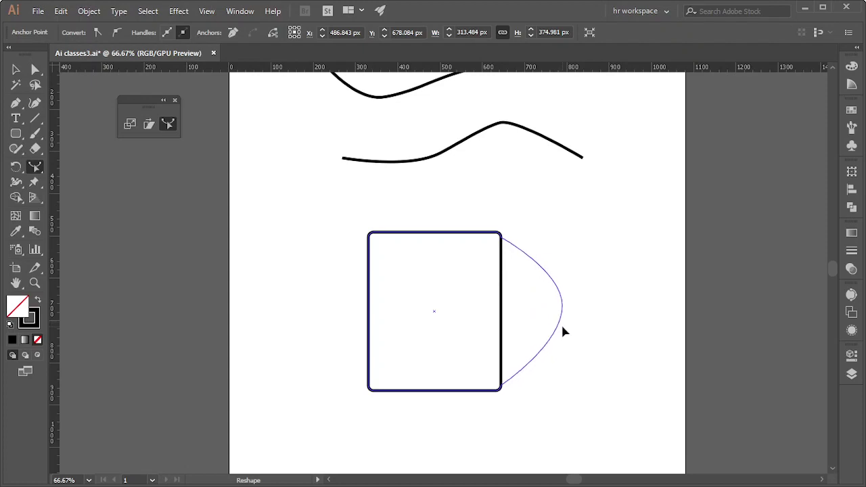
{"action": "left_click_drag", "start_coordinate": [564, 337], "coordinate": [561, 325]}
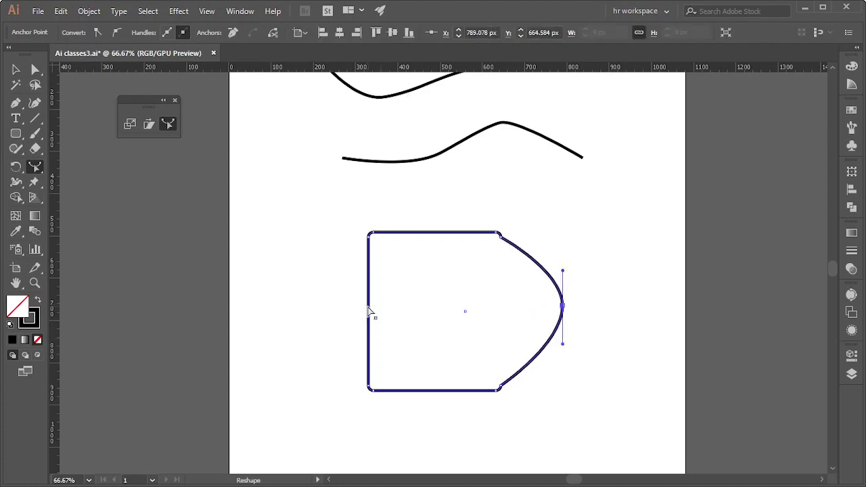
{"action": "left_click_drag", "start_coordinate": [370, 311], "coordinate": [309, 311]}
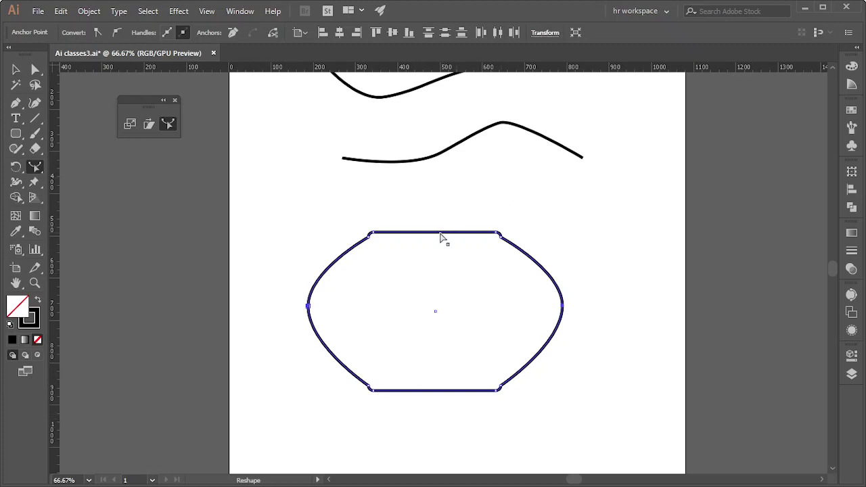
- Dip the top edge slightly and curve the flat bottom edge inward to finish the vase
{"action": "left_click_drag", "start_coordinate": [441, 237], "coordinate": [436, 242]}
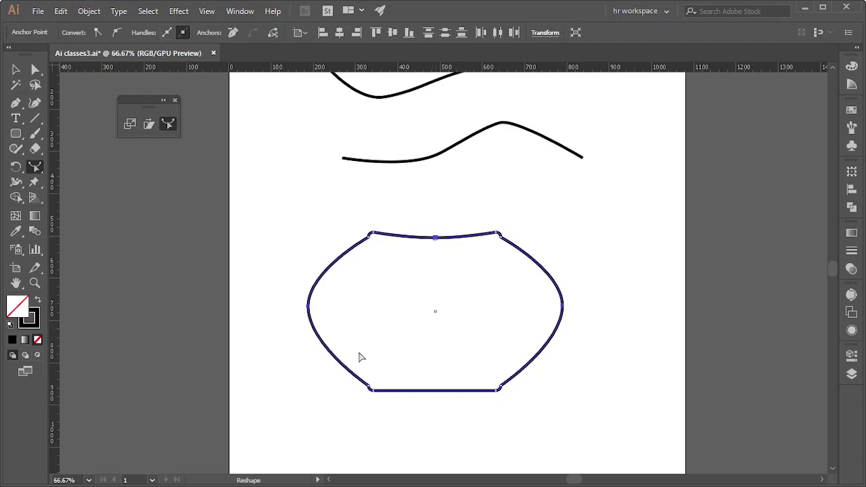
{"action": "scroll", "coordinate": [449, 429], "scroll_direction": "down", "scroll_amount": 1}
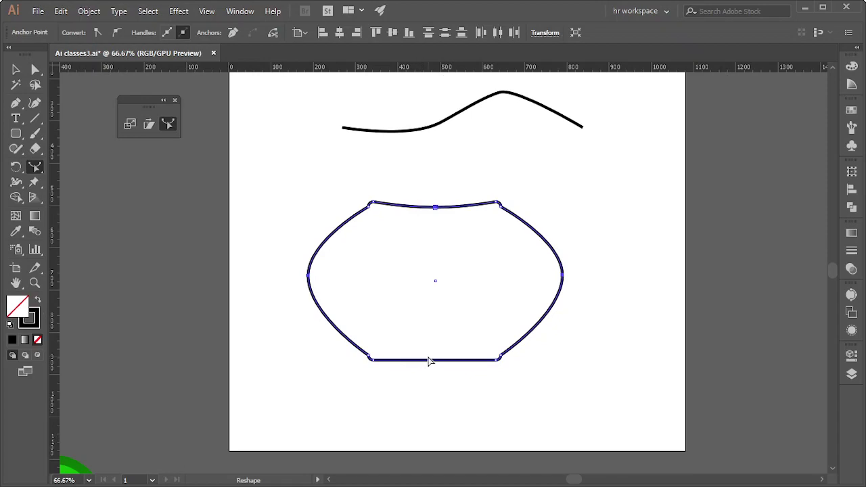
{"action": "left_click_drag", "start_coordinate": [432, 361], "coordinate": [432, 356]}
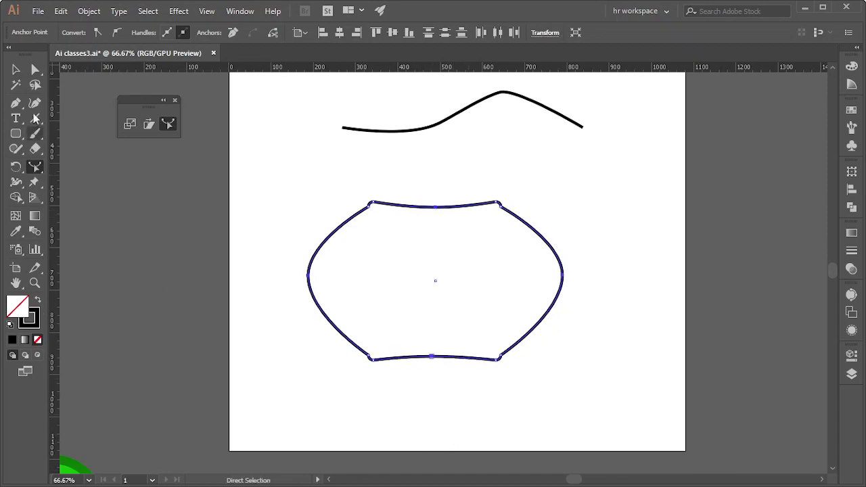
{"action": "left_click", "coordinate": [13, 72]}
{"action": "left_click", "coordinate": [644, 210]}
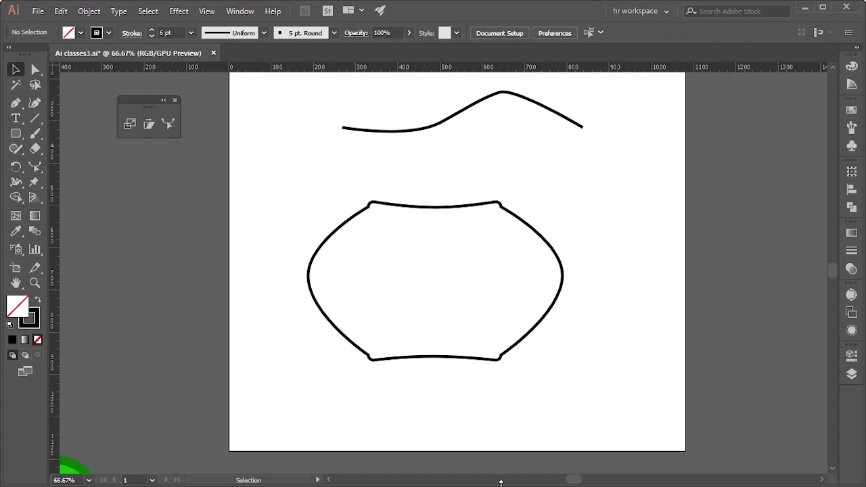
- Delete the two wavy lines at the top of the artboard
{"action": "scroll", "coordinate": [433, 322], "scroll_direction": "down", "scroll_amount": 2}
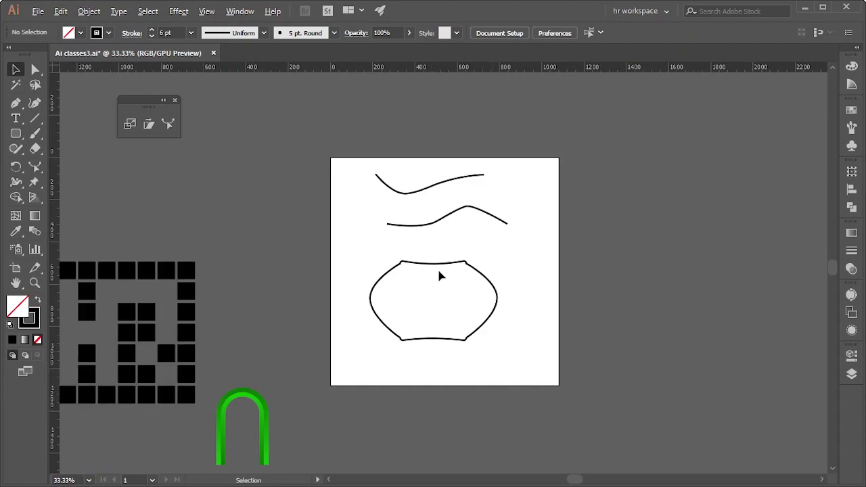
{"action": "left_click_drag", "start_coordinate": [473, 225], "coordinate": [474, 226]}
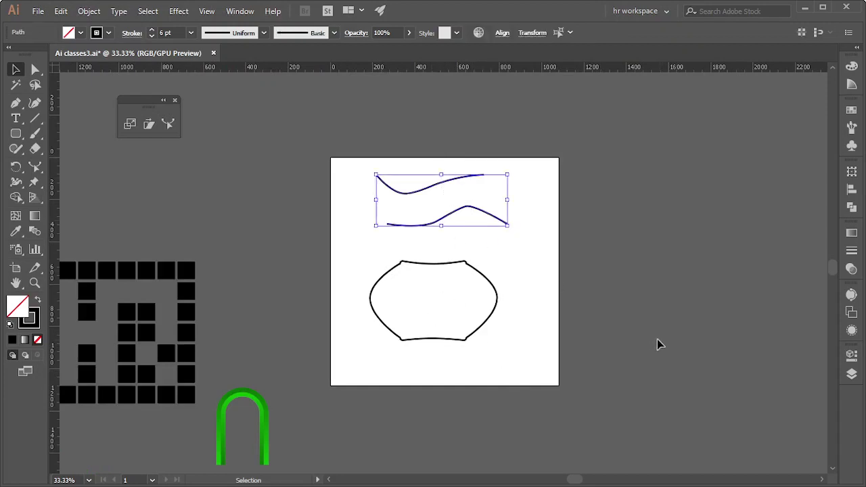
{"action": "key", "text": "Delete"}
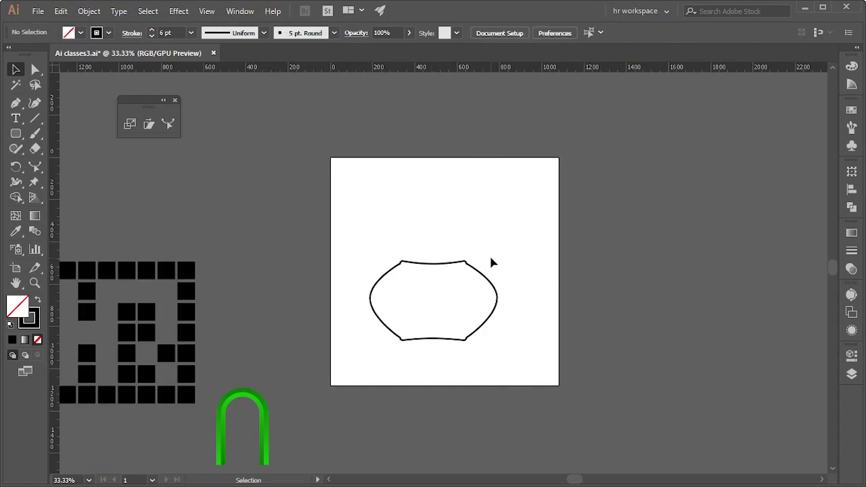
- Park the vase right of the artboard as a solid black shape and bring the green arch onto the artboard
{"action": "left_click_drag", "start_coordinate": [490, 285], "coordinate": [756, 193]}
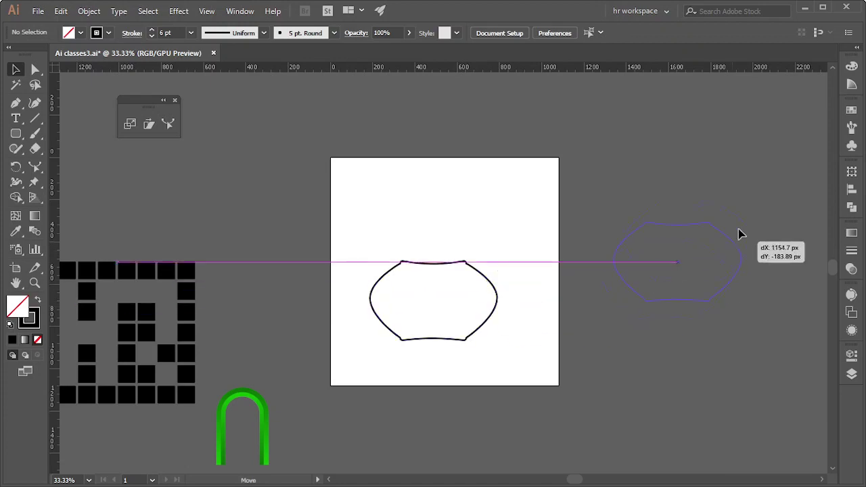
{"action": "scroll", "coordinate": [433, 284], "scroll_direction": "down", "scroll_amount": 2}
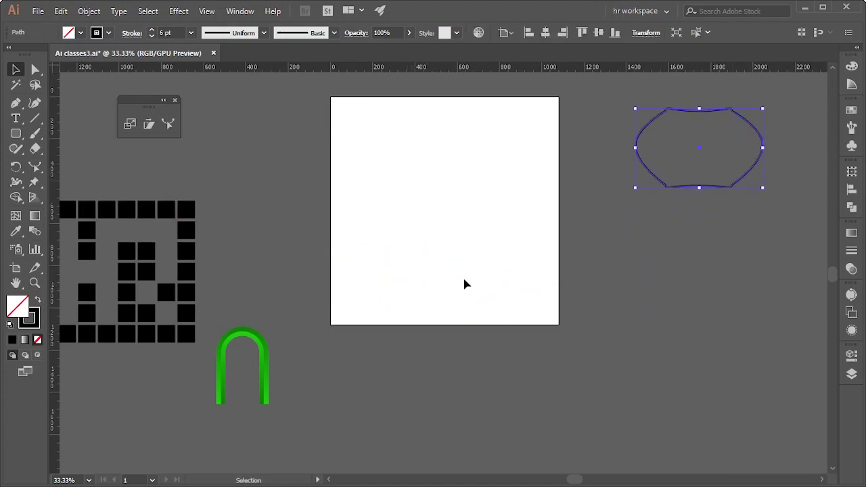
{"action": "scroll", "coordinate": [464, 282], "scroll_direction": "up", "scroll_amount": 1}
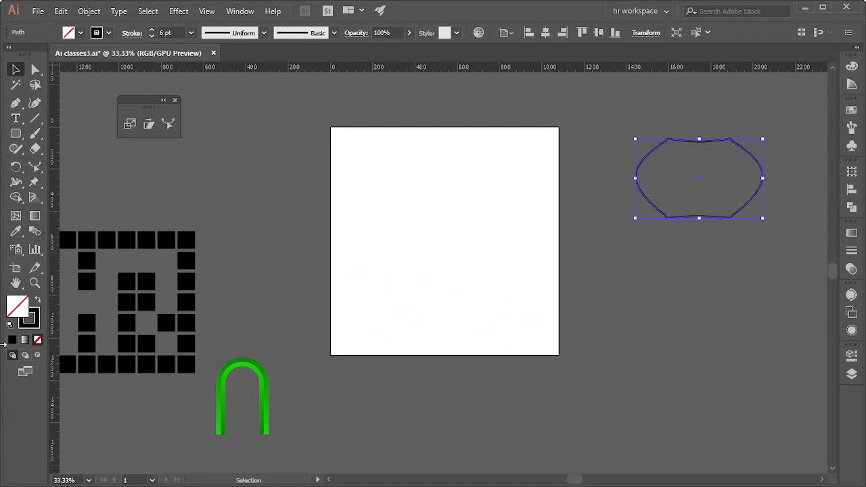
{"action": "left_click", "coordinate": [37, 300]}
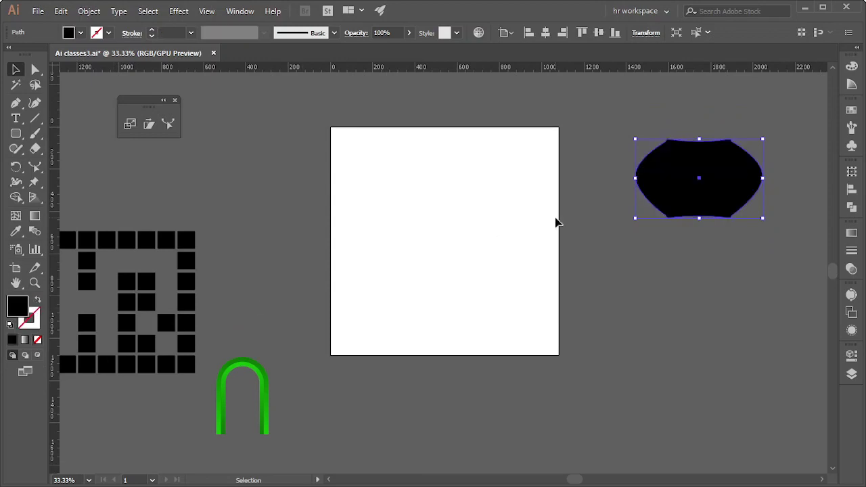
{"action": "left_click", "coordinate": [556, 222]}
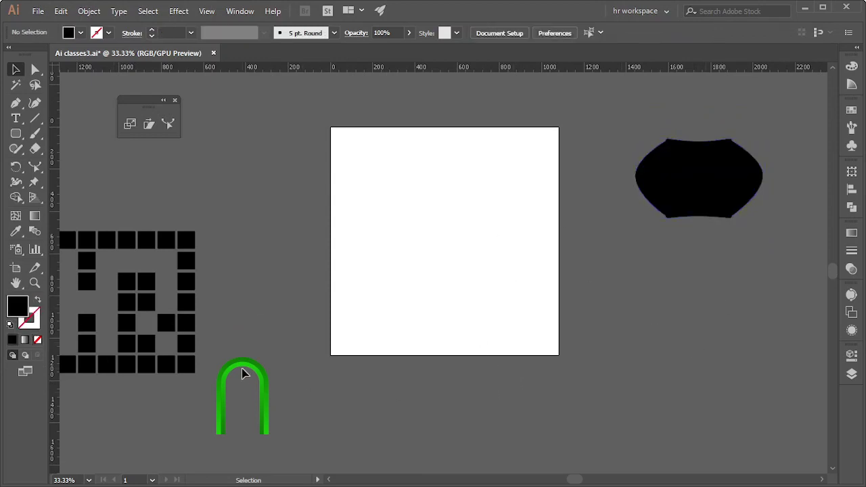
{"action": "left_click_drag", "start_coordinate": [238, 368], "coordinate": [434, 215]}
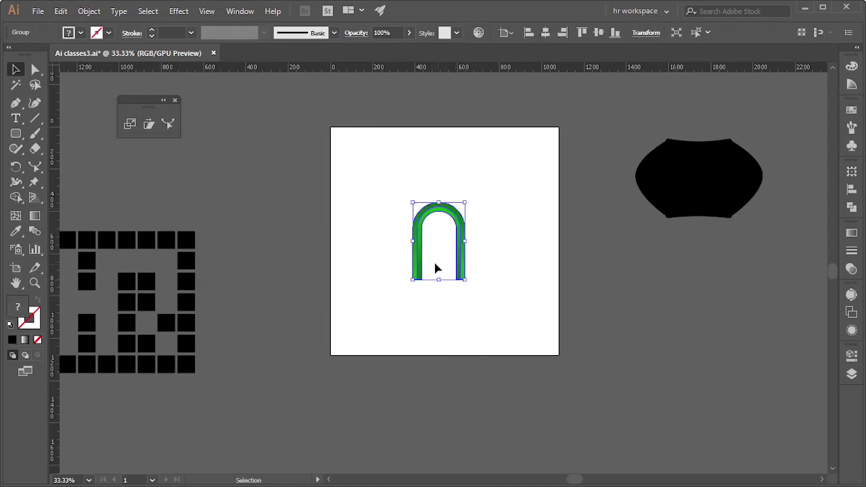
- Open the Scale dialog on the green arch and compare Uniform and Non-Uniform options
{"action": "scroll", "coordinate": [435, 264], "scroll_direction": "up", "scroll_amount": 2}
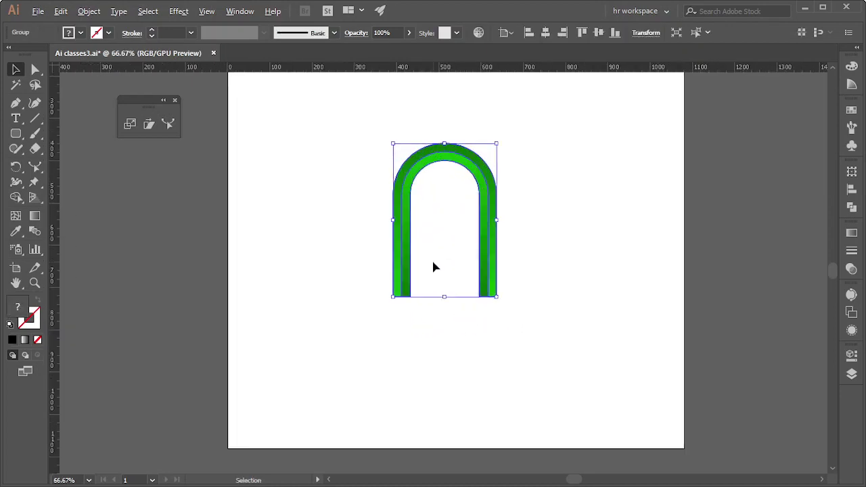
{"action": "left_click", "coordinate": [130, 124]}
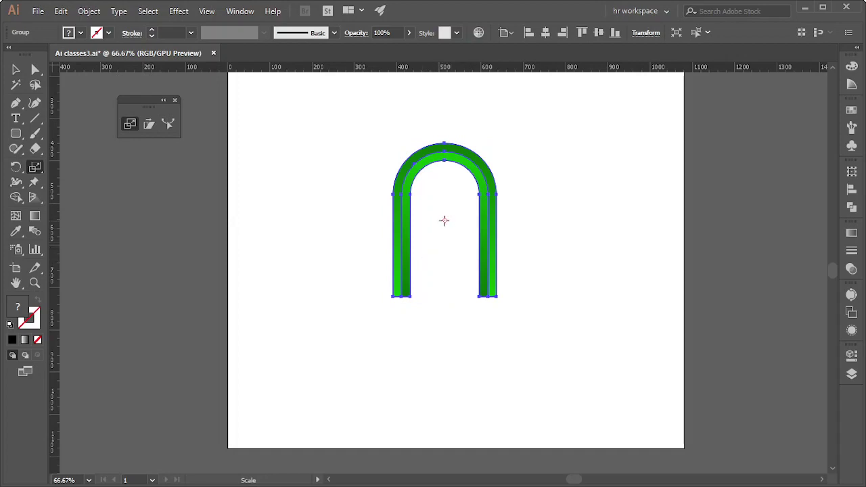
{"action": "left_click", "coordinate": [447, 224], "text": "alt"}
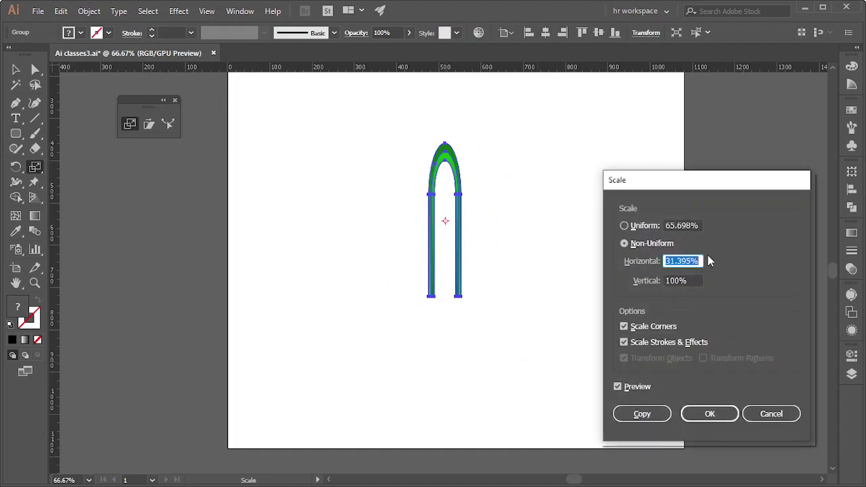
{"action": "left_click", "coordinate": [624, 226]}
{"action": "left_click", "coordinate": [624, 244]}
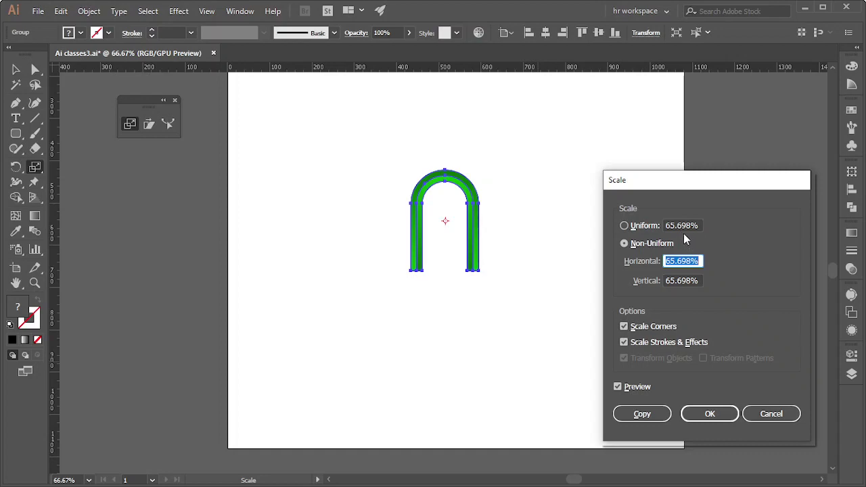
{"action": "left_click", "coordinate": [624, 226]}
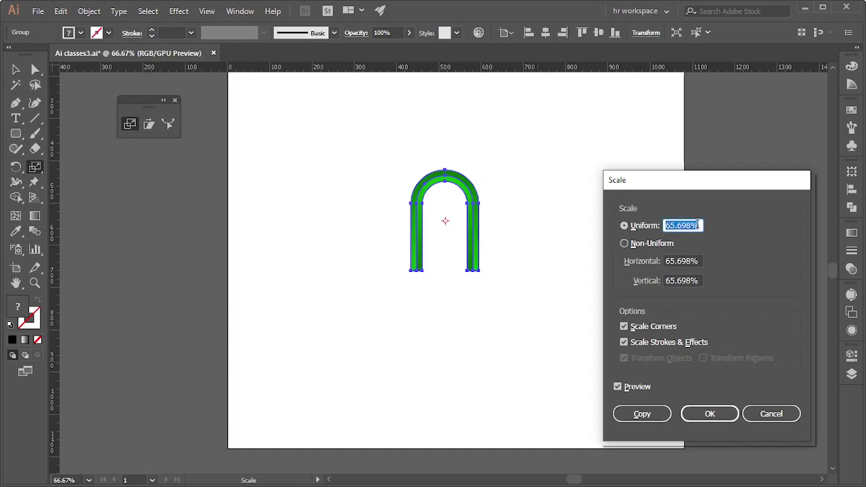
- Preview Non-Uniform scaling of the arch at 116% horizontal and 98% vertical
{"action": "scroll", "coordinate": [697, 224], "scroll_direction": "up", "scroll_amount": 2}
{"action": "scroll", "coordinate": [697, 225], "scroll_direction": "up", "scroll_amount": 11}
{"action": "scroll", "coordinate": [697, 225], "scroll_direction": "up", "scroll_amount": 7}
{"action": "scroll", "coordinate": [697, 225], "scroll_direction": "up", "scroll_amount": 9}
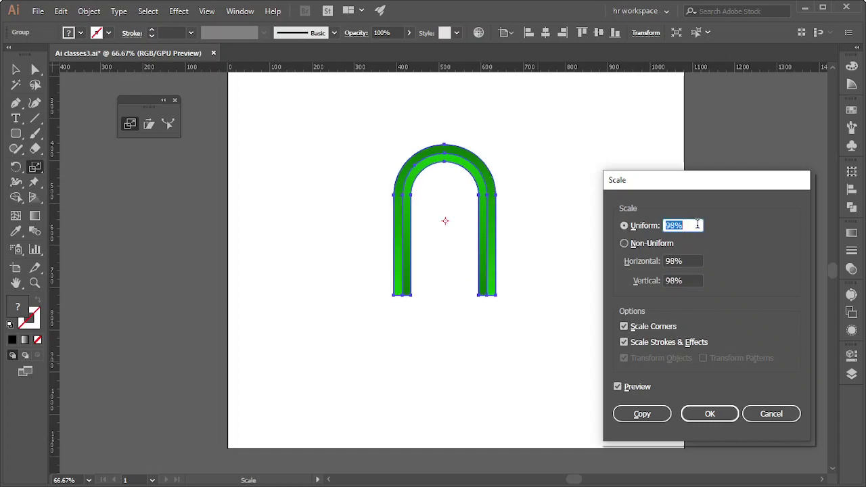
{"action": "scroll", "coordinate": [697, 224], "scroll_direction": "up", "scroll_amount": 9}
{"action": "scroll", "coordinate": [697, 224], "scroll_direction": "up", "scroll_amount": 6}
{"action": "scroll", "coordinate": [697, 225], "scroll_direction": "down", "scroll_amount": 2}
{"action": "scroll", "coordinate": [697, 225], "scroll_direction": "down", "scroll_amount": 3}
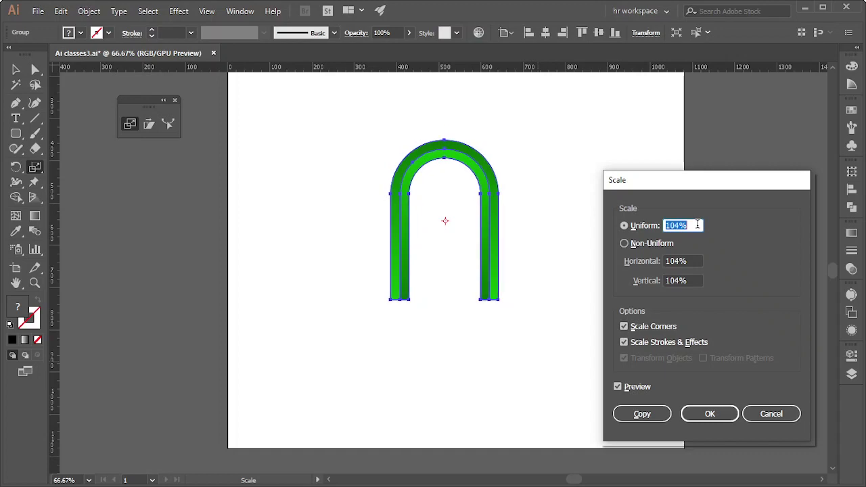
{"action": "scroll", "coordinate": [698, 224], "scroll_direction": "down", "scroll_amount": 3}
{"action": "scroll", "coordinate": [697, 224], "scroll_direction": "down", "scroll_amount": 4}
{"action": "scroll", "coordinate": [697, 225], "scroll_direction": "down", "scroll_amount": 2}
{"action": "scroll", "coordinate": [697, 224], "scroll_direction": "down", "scroll_amount": 1}
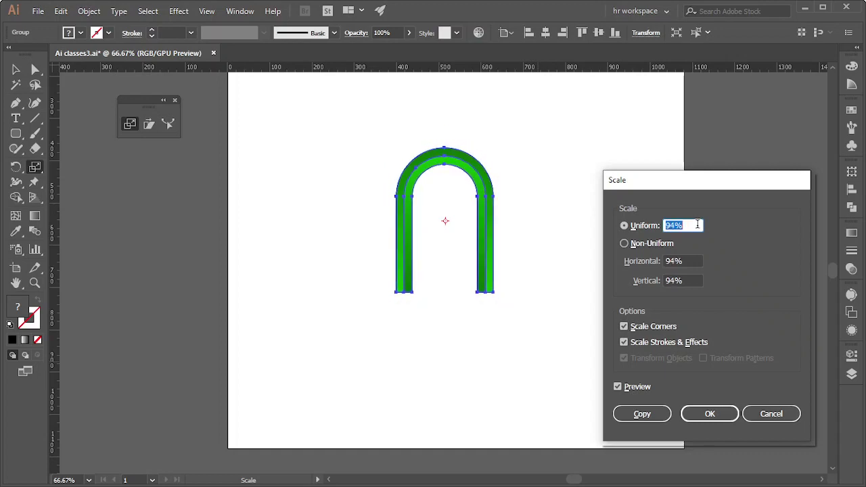
{"action": "left_click", "coordinate": [630, 243]}
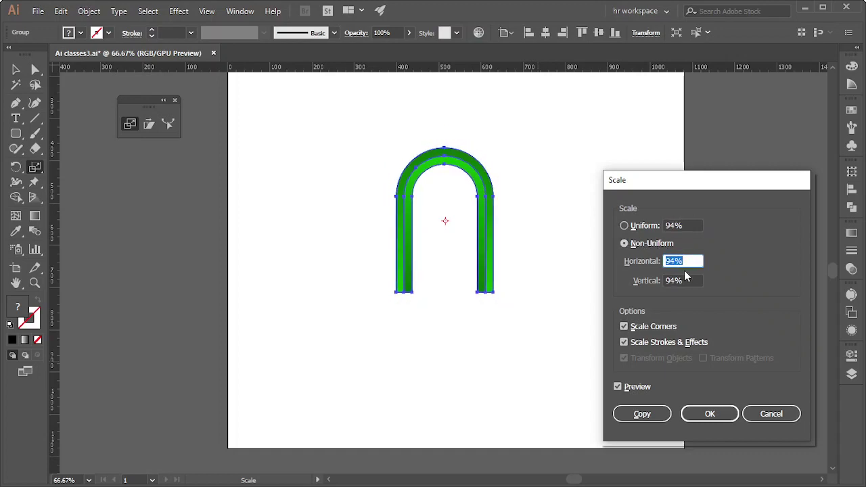
{"action": "scroll", "coordinate": [689, 262], "scroll_direction": "up", "scroll_amount": 3}
{"action": "scroll", "coordinate": [689, 263], "scroll_direction": "up", "scroll_amount": 9}
{"action": "scroll", "coordinate": [689, 263], "scroll_direction": "up", "scroll_amount": 8}
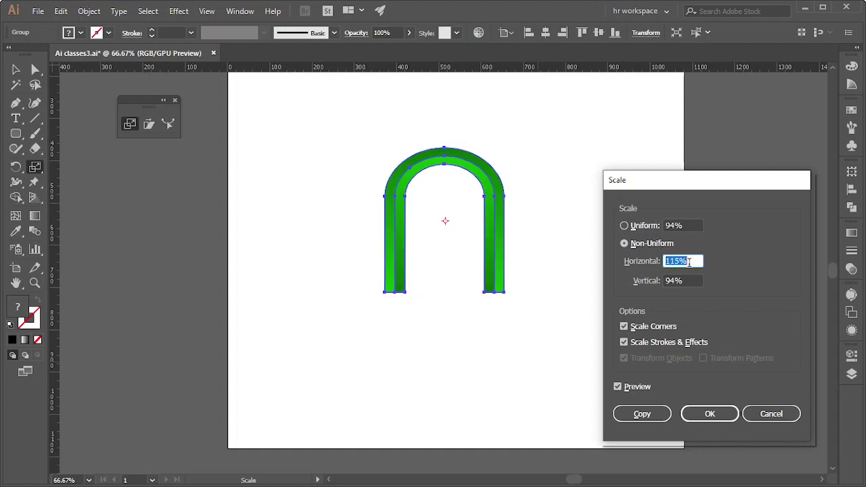
{"action": "scroll", "coordinate": [689, 263], "scroll_direction": "up", "scroll_amount": 9}
{"action": "scroll", "coordinate": [689, 263], "scroll_direction": "down", "scroll_amount": 2}
{"action": "scroll", "coordinate": [689, 263], "scroll_direction": "down", "scroll_amount": 2}
{"action": "scroll", "coordinate": [689, 262], "scroll_direction": "down", "scroll_amount": 2}
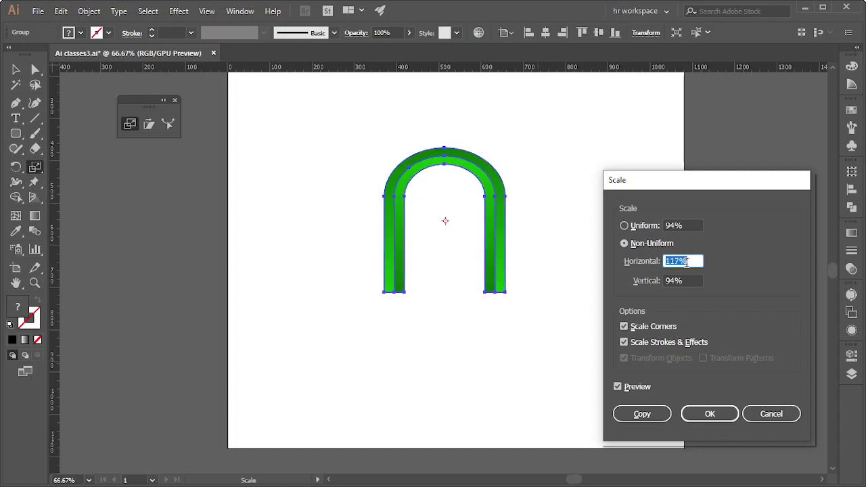
{"action": "scroll", "coordinate": [689, 262], "scroll_direction": "down", "scroll_amount": 1}
{"action": "scroll", "coordinate": [685, 279], "scroll_direction": "up", "scroll_amount": 2}
{"action": "scroll", "coordinate": [685, 278], "scroll_direction": "up", "scroll_amount": 1}
{"action": "scroll", "coordinate": [683, 279], "scroll_direction": "down", "scroll_amount": 1}
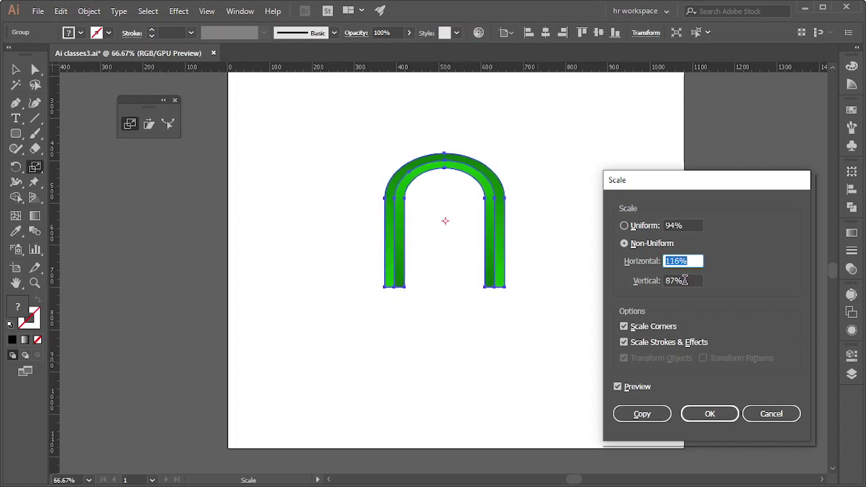
{"action": "scroll", "coordinate": [682, 279], "scroll_direction": "down", "scroll_amount": 3}
{"action": "scroll", "coordinate": [682, 280], "scroll_direction": "up", "scroll_amount": 3}
{"action": "scroll", "coordinate": [682, 280], "scroll_direction": "up", "scroll_amount": 2}
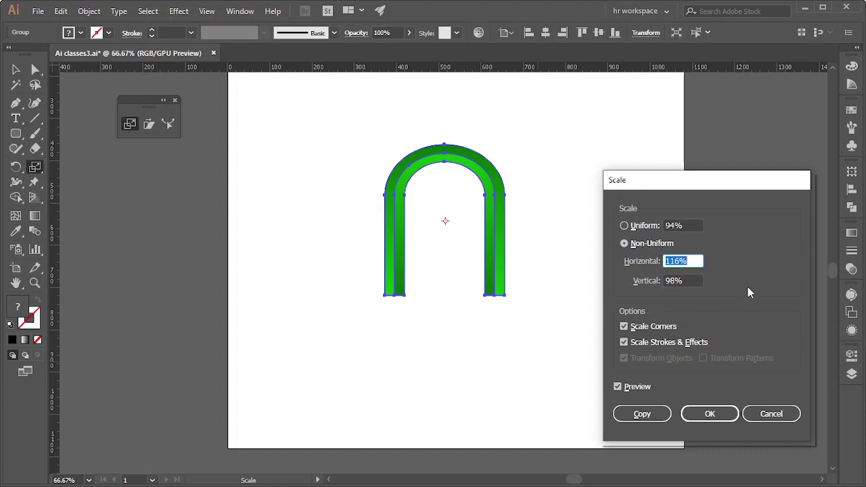
- Cancel the Scale dialog and place a 59.56% scaled copy inside the original arch
{"action": "left_click", "coordinate": [765, 419]}
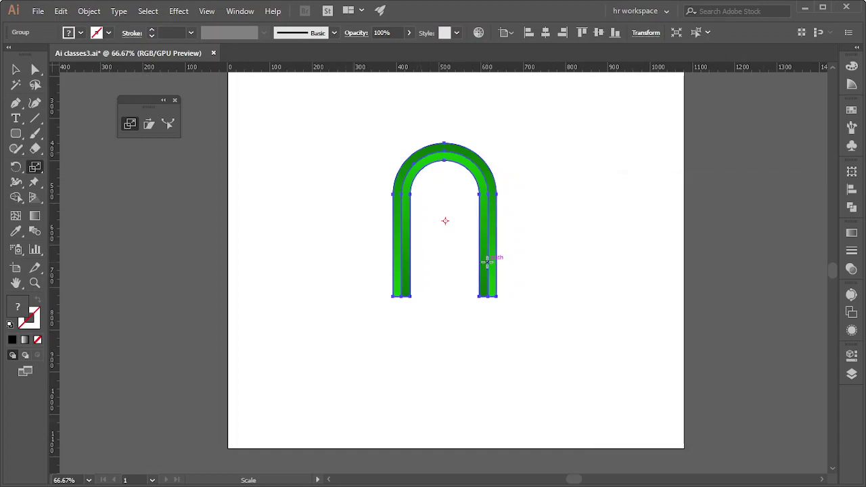
{"action": "mouse_move", "coordinate": [488, 262]}
{"action": "left_mouse_down"}
{"action": "mouse_move", "coordinate": [467, 258]}
{"action": "mouse_move", "coordinate": [465, 249]}
{"action": "left_mouse_up"}
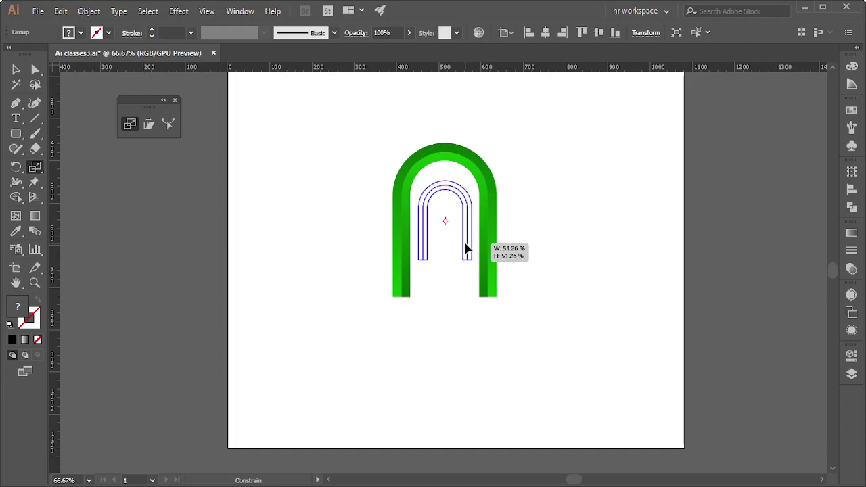
{"action": "left_click_drag", "start_coordinate": [466, 249], "coordinate": [469, 253]}
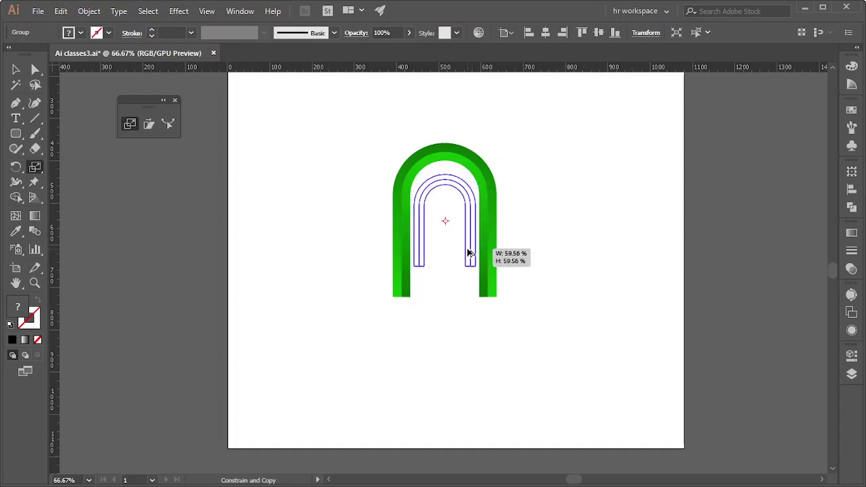
{"action": "left_click_drag", "start_coordinate": [469, 253], "coordinate": [468, 253]}
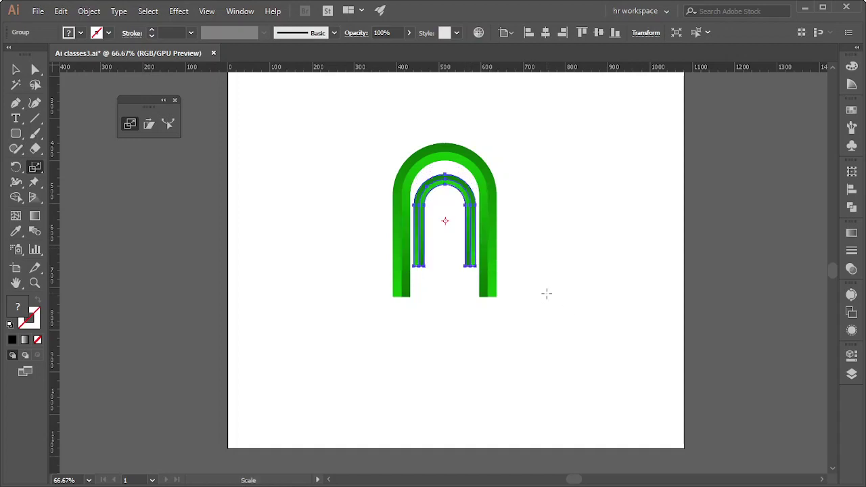
- Repeat the scaled copy with Ctrl+D for two more smaller arches, then deselect
{"action": "key", "text": "ctrl"}
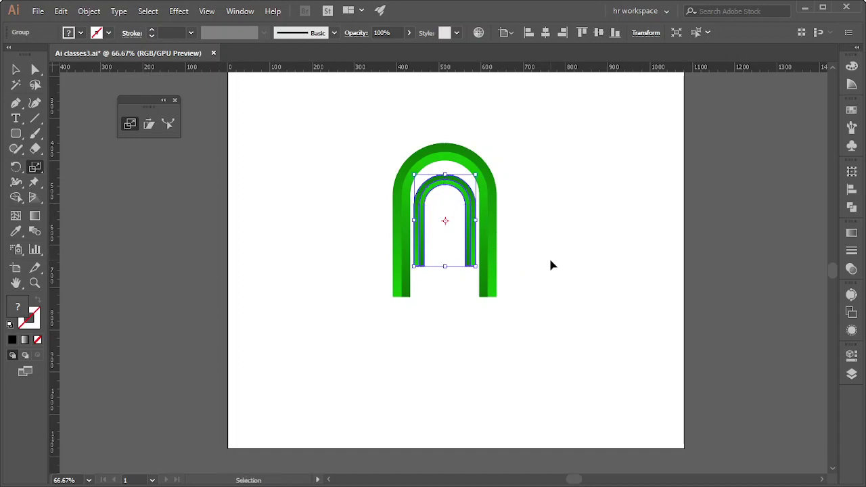
{"action": "key", "text": "ctrl+d"}
{"action": "key", "text": "ctrl+d"}
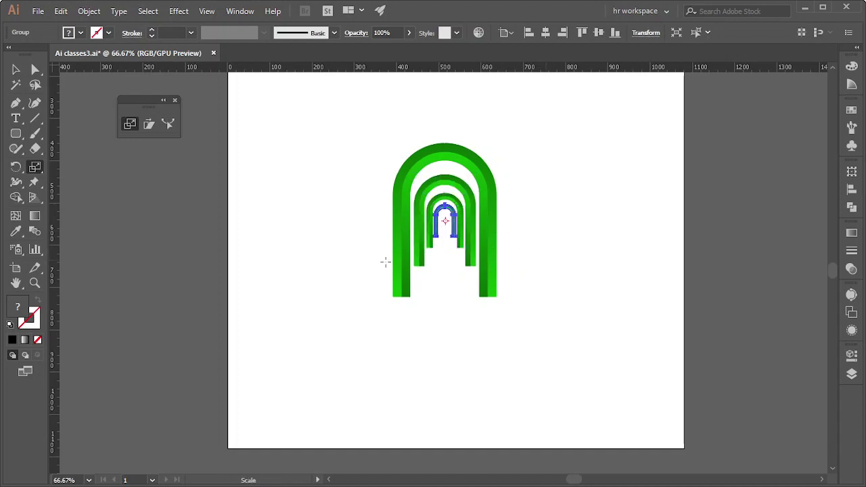
{"action": "left_click", "coordinate": [16, 69]}
{"action": "left_click", "coordinate": [356, 224]}
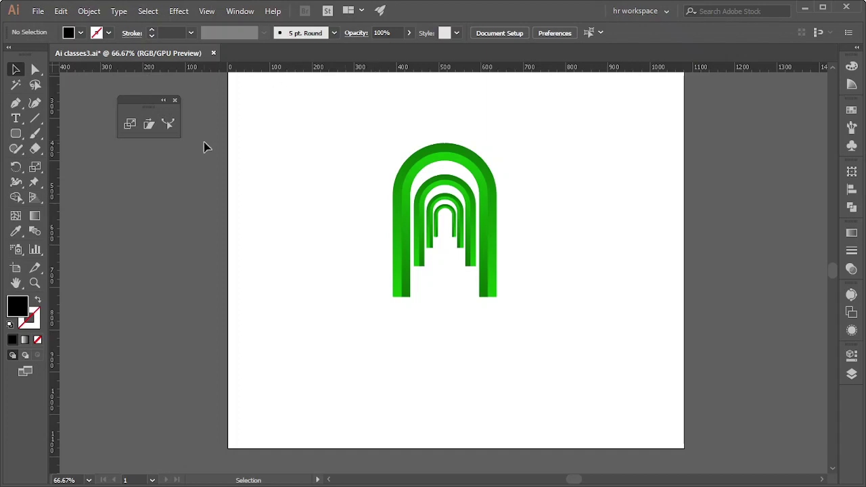
- Draw a black rectangle over the lower part of the nested arches
{"action": "left_click_drag", "start_coordinate": [16, 134], "coordinate": [84, 139]}
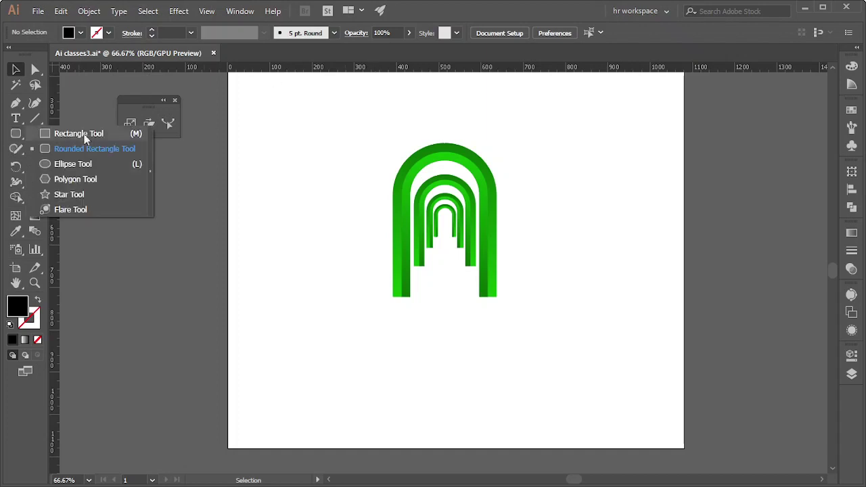
{"action": "left_click", "coordinate": [88, 134]}
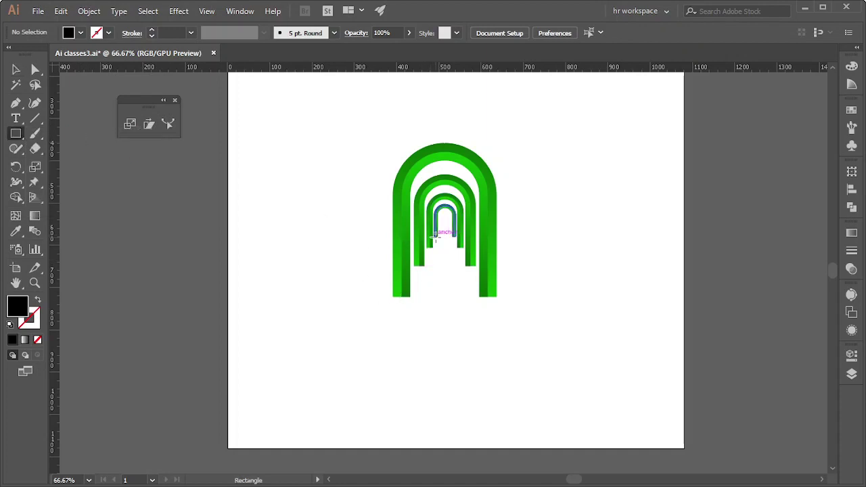
{"action": "left_click_drag", "start_coordinate": [435, 237], "coordinate": [497, 304]}
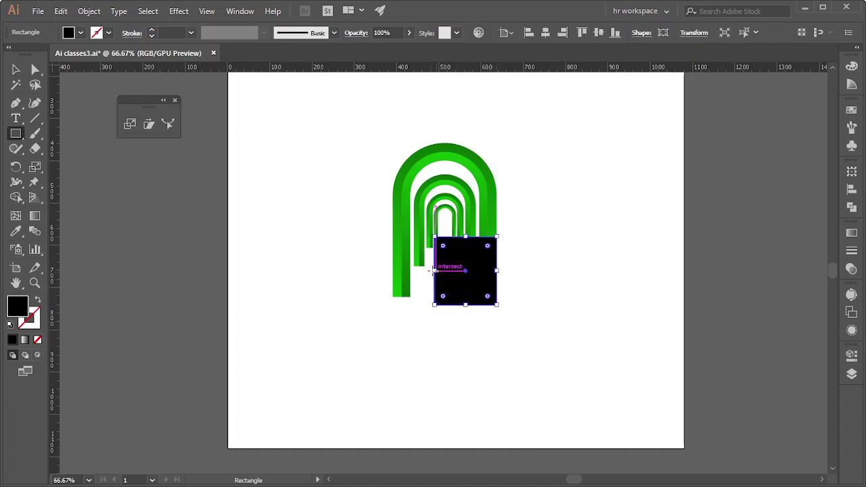
{"action": "left_click_drag", "start_coordinate": [433, 272], "coordinate": [395, 280]}
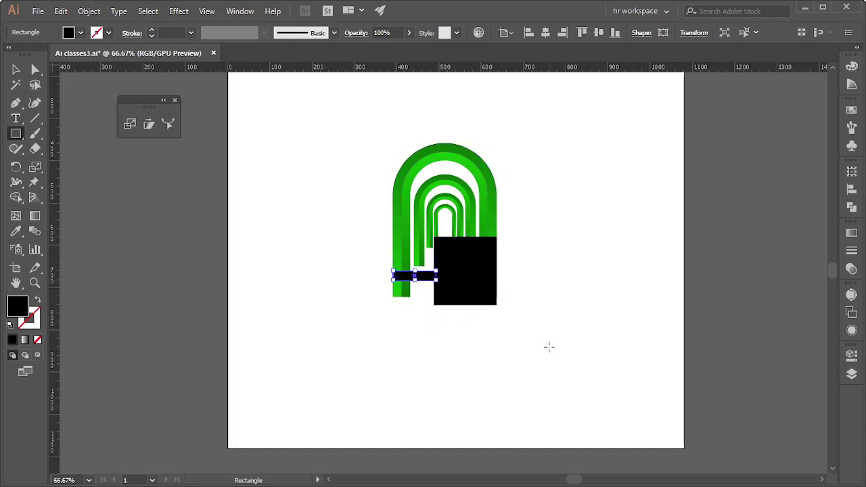
{"action": "key", "text": "ctrl+z"}
- Widen the black rectangle leftward to reach the outer arch
{"action": "left_click", "coordinate": [16, 66]}
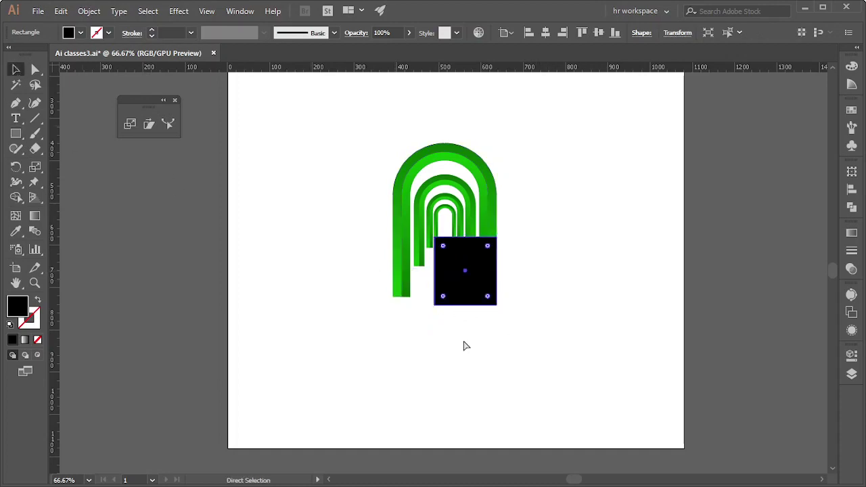
{"action": "left_click", "coordinate": [478, 388]}
{"action": "left_click", "coordinate": [435, 274]}
{"action": "scroll", "coordinate": [447, 284], "scroll_direction": "up", "scroll_amount": 1}
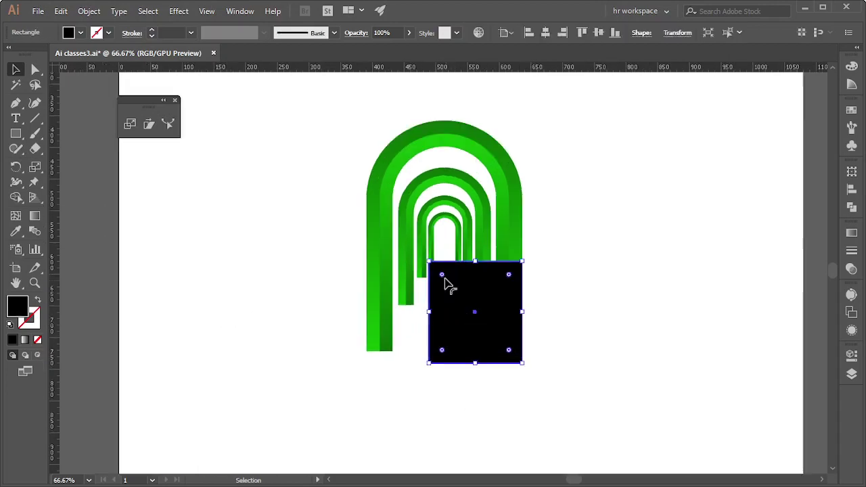
{"action": "scroll", "coordinate": [452, 318], "scroll_direction": "up", "scroll_amount": 2}
{"action": "scroll", "coordinate": [452, 329], "scroll_direction": "down", "scroll_amount": 1}
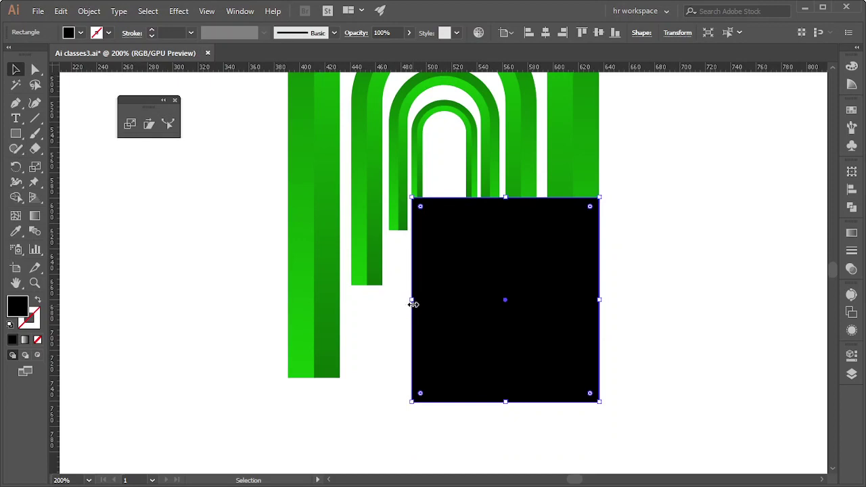
{"action": "left_click_drag", "start_coordinate": [413, 305], "coordinate": [289, 306]}
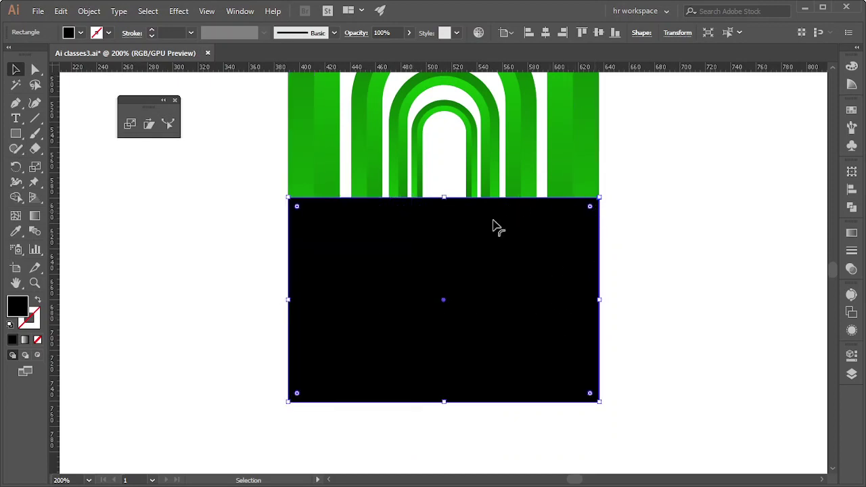
- Scale the rectangle's two top anchors inward into a trapezoid, then widen its top slightly
{"action": "left_click", "coordinate": [35, 69]}
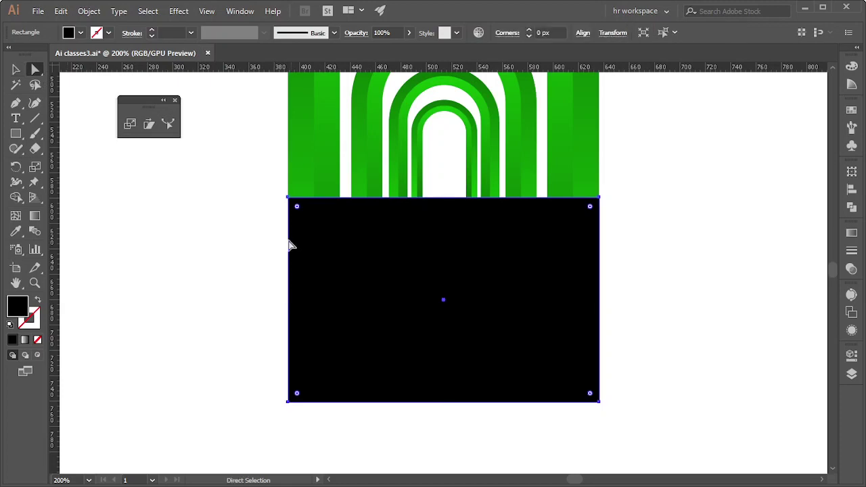
{"action": "left_click", "coordinate": [288, 198]}
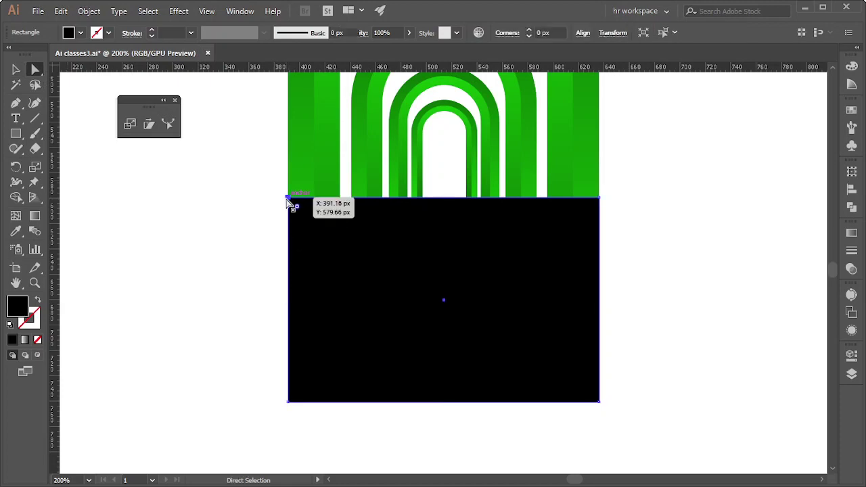
{"action": "left_click", "coordinate": [599, 199], "text": "shift"}
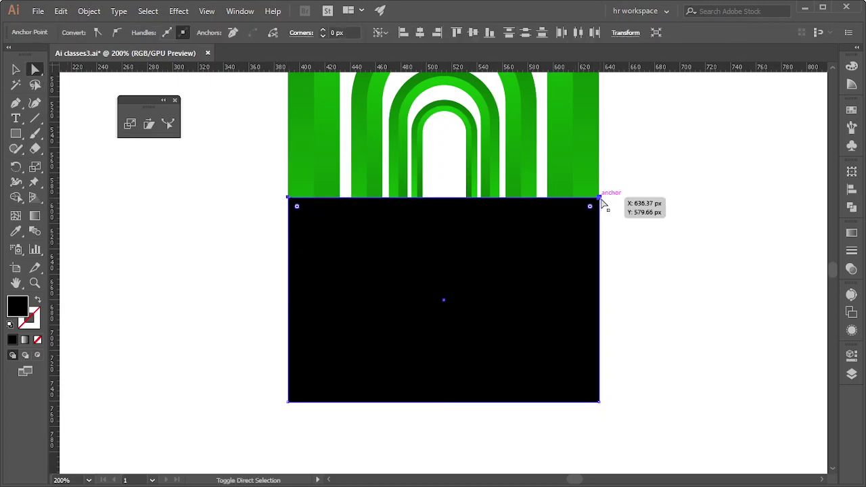
{"action": "key", "text": "s"}
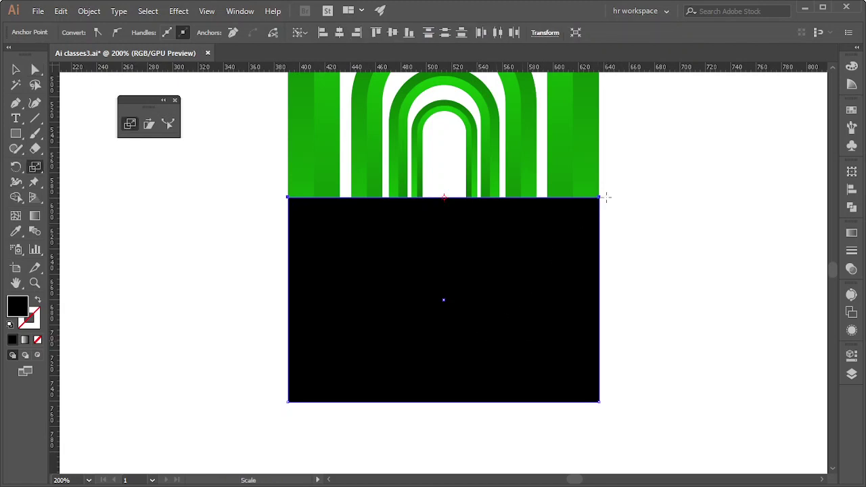
{"action": "left_click_drag", "start_coordinate": [597, 201], "coordinate": [466, 222]}
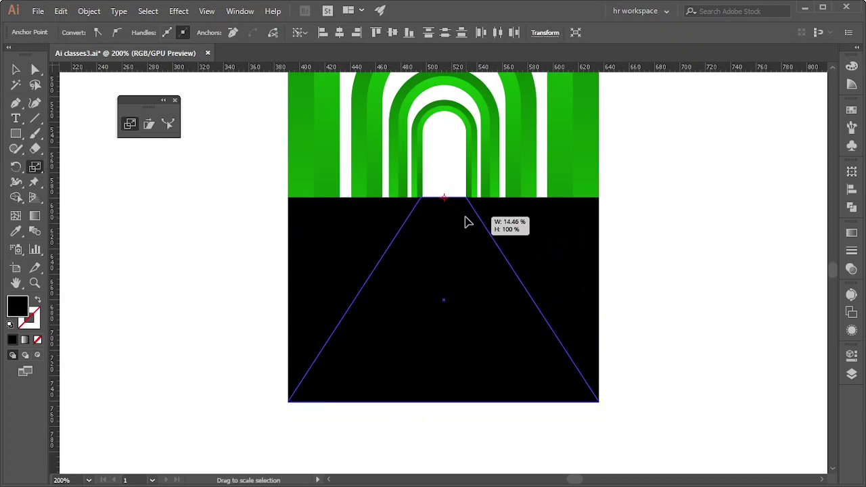
{"action": "left_click_drag", "start_coordinate": [466, 222], "coordinate": [465, 222]}
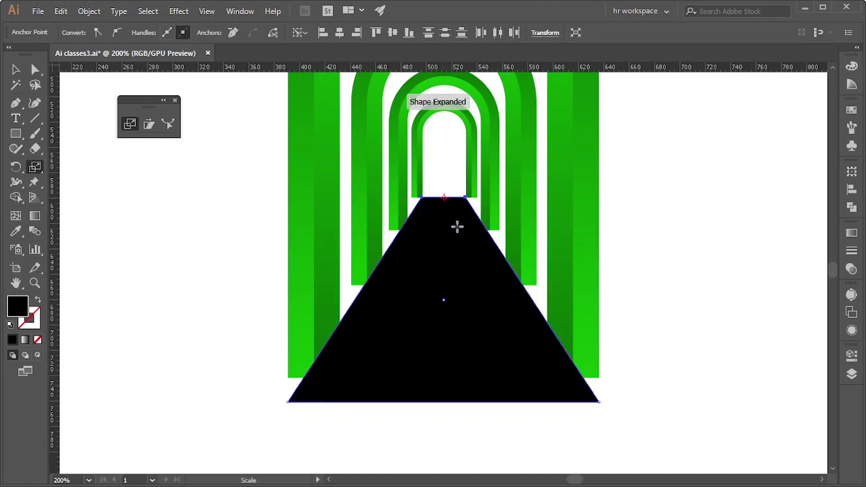
{"action": "scroll", "coordinate": [449, 196], "scroll_direction": "up", "scroll_amount": 2}
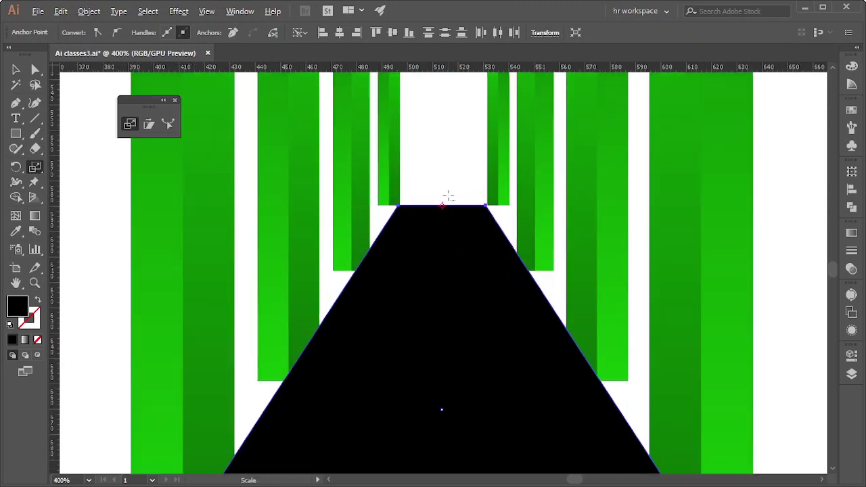
{"action": "scroll", "coordinate": [452, 196], "scroll_direction": "up", "scroll_amount": 4}
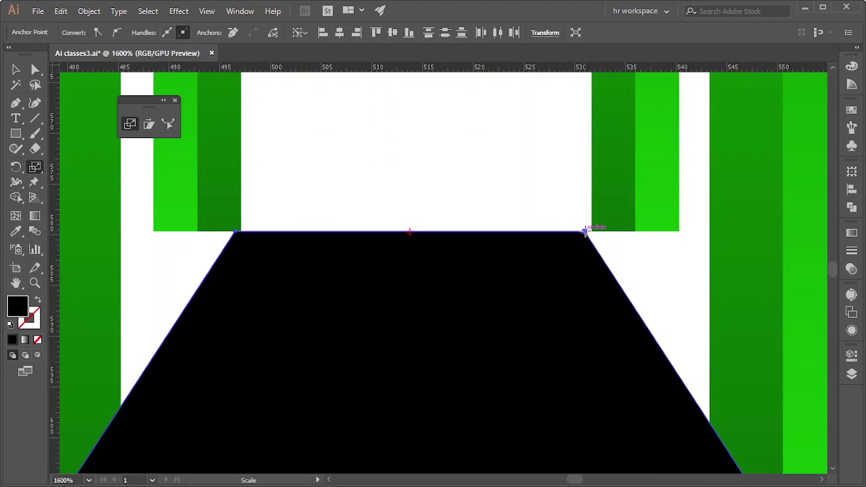
{"action": "left_click_drag", "start_coordinate": [585, 231], "coordinate": [681, 233]}
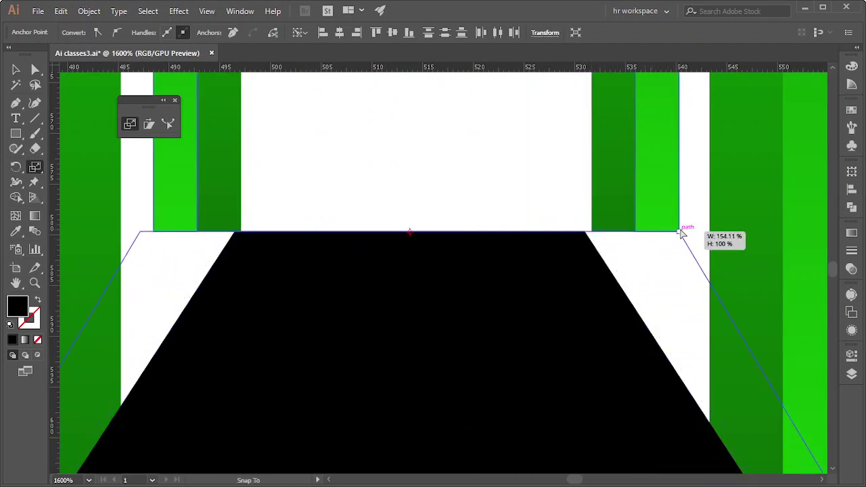
{"action": "left_click_drag", "start_coordinate": [677, 232], "coordinate": [682, 233]}
- Adjust the height of the trapezoid floor and check the result
{"action": "left_click", "coordinate": [16, 70]}
{"action": "scroll", "coordinate": [274, 237], "scroll_direction": "down", "scroll_amount": 3}
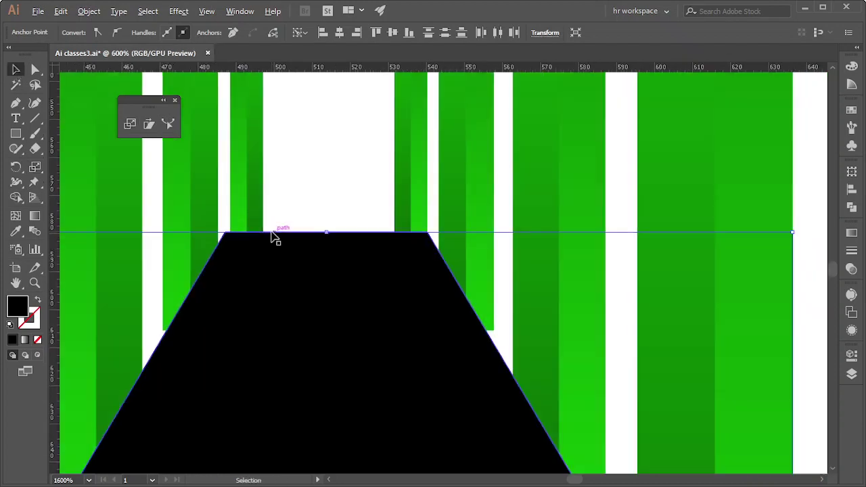
{"action": "scroll", "coordinate": [487, 354], "scroll_direction": "down", "scroll_amount": 1}
{"action": "scroll", "coordinate": [436, 291], "scroll_direction": "down", "scroll_amount": 1}
{"action": "scroll", "coordinate": [528, 325], "scroll_direction": "down", "scroll_amount": 3}
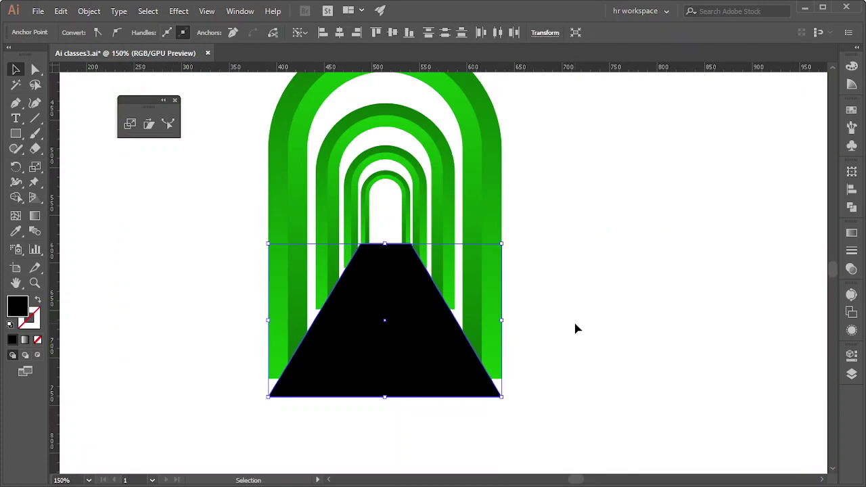
{"action": "scroll", "coordinate": [489, 341], "scroll_direction": "up", "scroll_amount": 2}
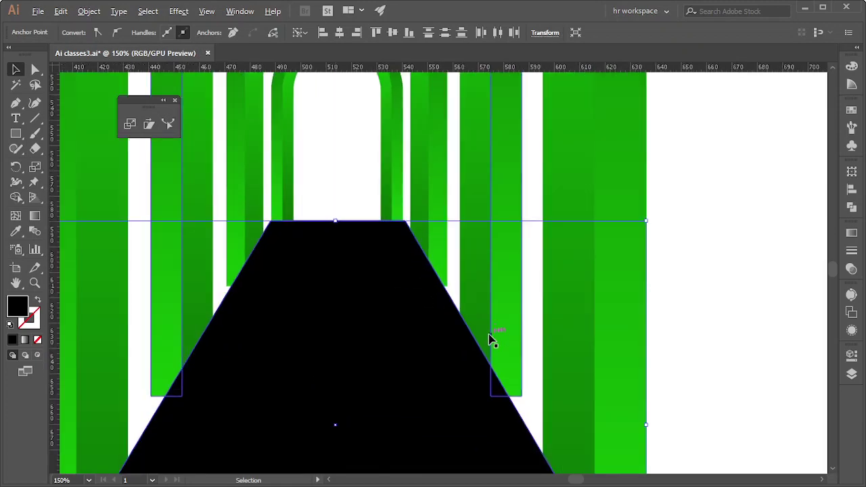
{"action": "scroll", "coordinate": [460, 440], "scroll_direction": "down", "scroll_amount": 1}
{"action": "left_click", "coordinate": [417, 341]}
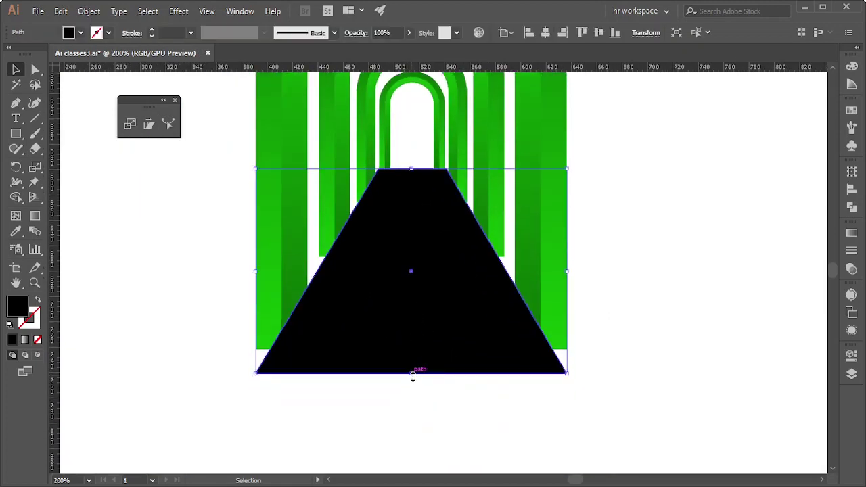
{"action": "left_click_drag", "start_coordinate": [412, 372], "coordinate": [407, 349]}
{"action": "left_click", "coordinate": [662, 325]}
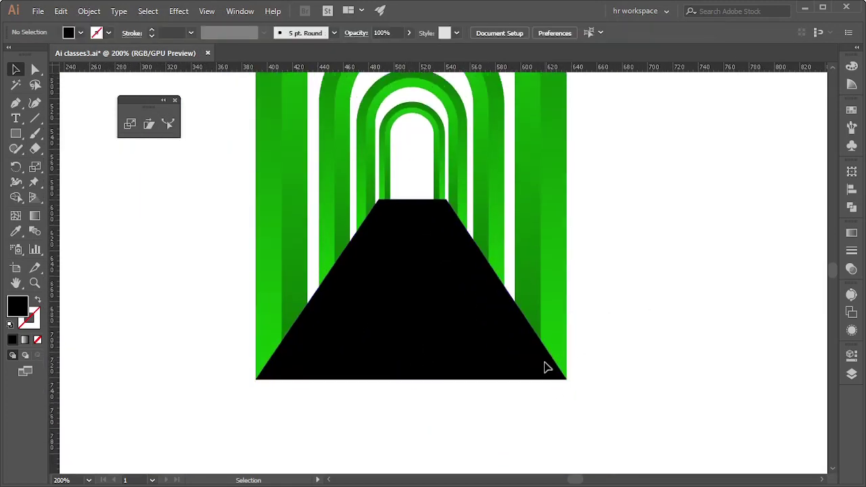
{"action": "scroll", "coordinate": [547, 363], "scroll_direction": "up", "scroll_amount": 3}
{"action": "scroll", "coordinate": [546, 363], "scroll_direction": "down", "scroll_amount": 2}
- Fill the trapezoid floor with the red swatch from the Swatches panel
{"action": "left_click", "coordinate": [417, 377]}
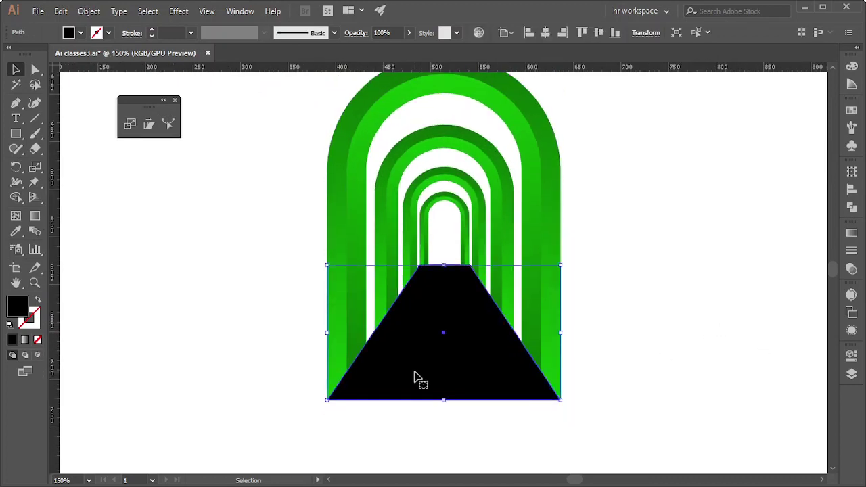
{"action": "left_click", "coordinate": [852, 110]}
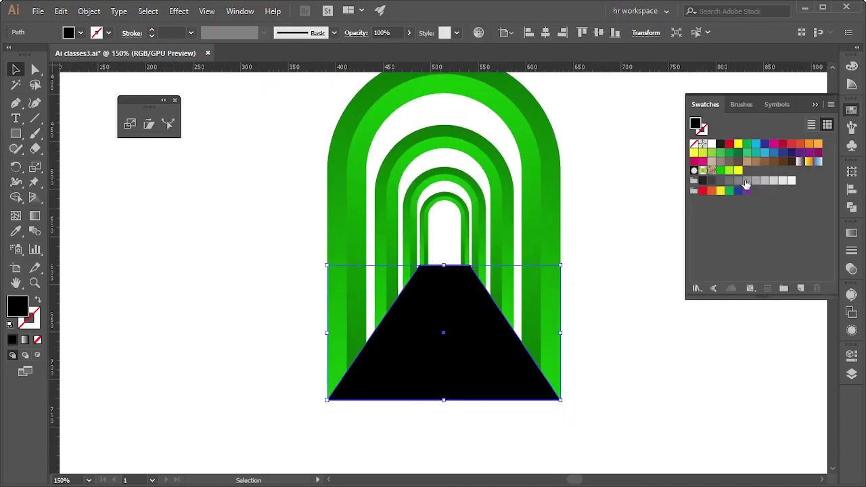
{"action": "left_click", "coordinate": [729, 144]}
{"action": "left_click", "coordinate": [611, 234]}
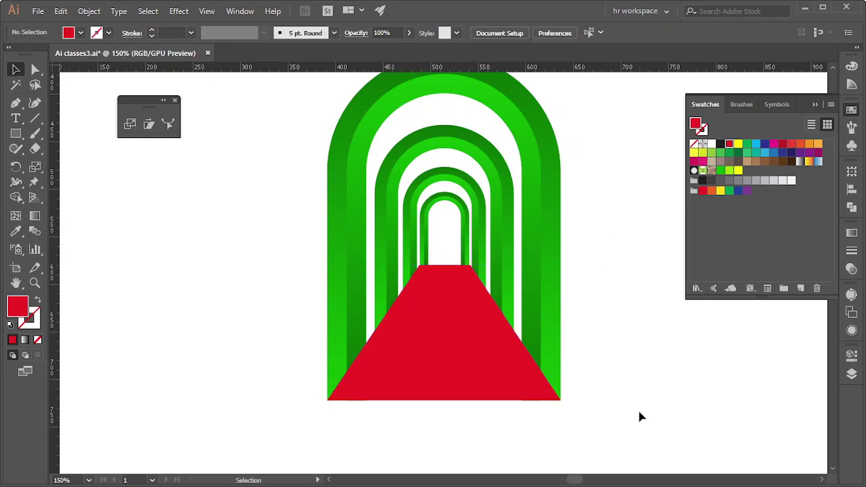
{"action": "scroll", "coordinate": [617, 395], "scroll_direction": "up", "scroll_amount": 3}
{"action": "scroll", "coordinate": [617, 405], "scroll_direction": "down", "scroll_amount": 2, "text": "alt"}
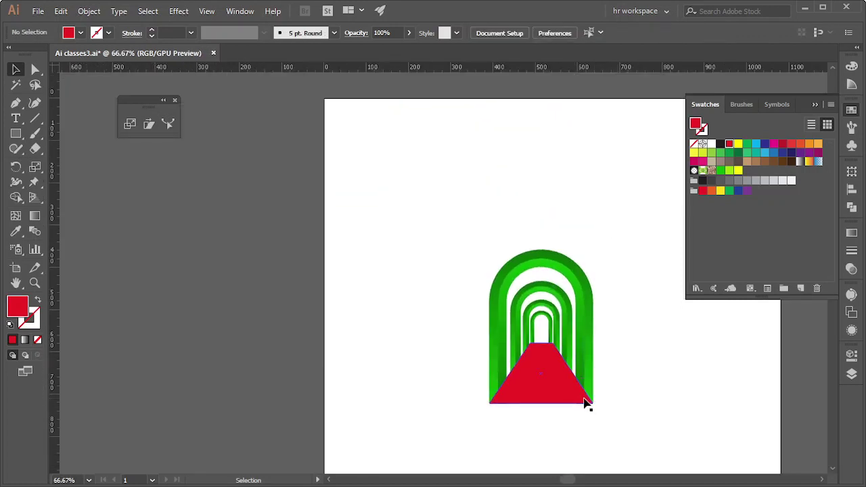
{"action": "scroll", "coordinate": [674, 391], "scroll_direction": "up", "scroll_amount": 1, "text": "alt"}
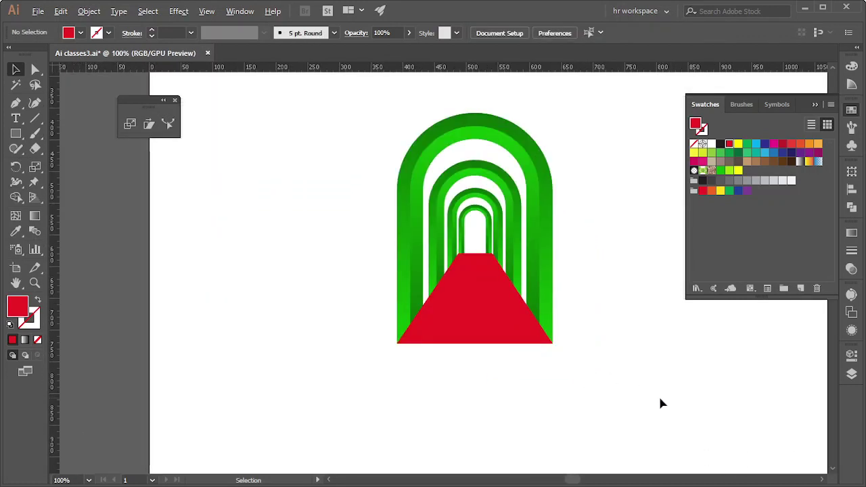
{"action": "scroll", "coordinate": [659, 402], "scroll_direction": "up", "scroll_amount": 1, "text": "alt"}
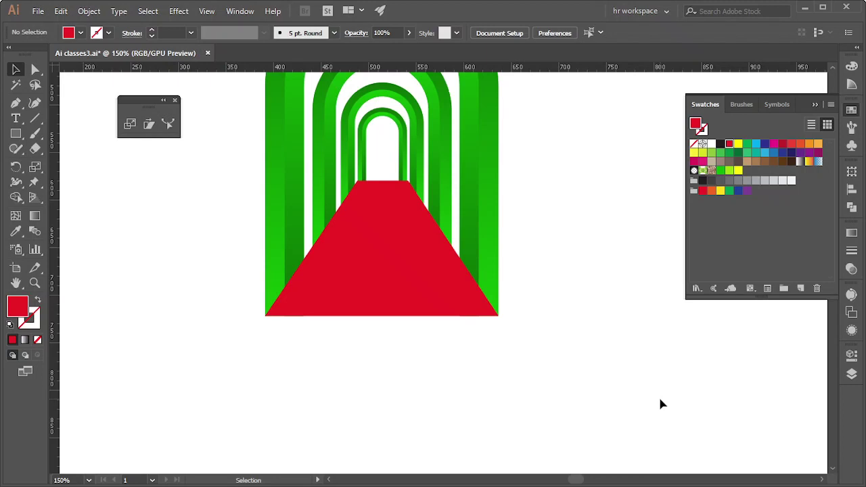
- Fill the red carpet trapezoid with the red, yellow and green leaf pattern swatch
{"action": "scroll", "coordinate": [660, 399], "scroll_direction": "up", "scroll_amount": 2}
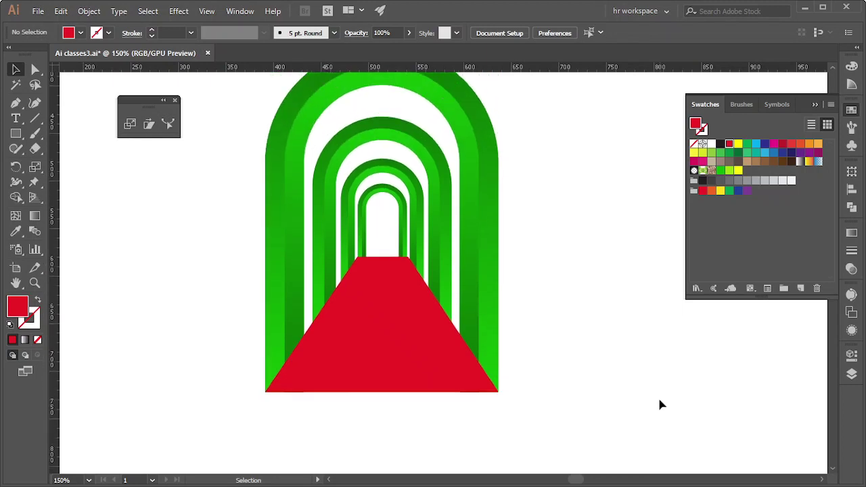
{"action": "scroll", "coordinate": [528, 258], "scroll_direction": "up", "scroll_amount": 2}
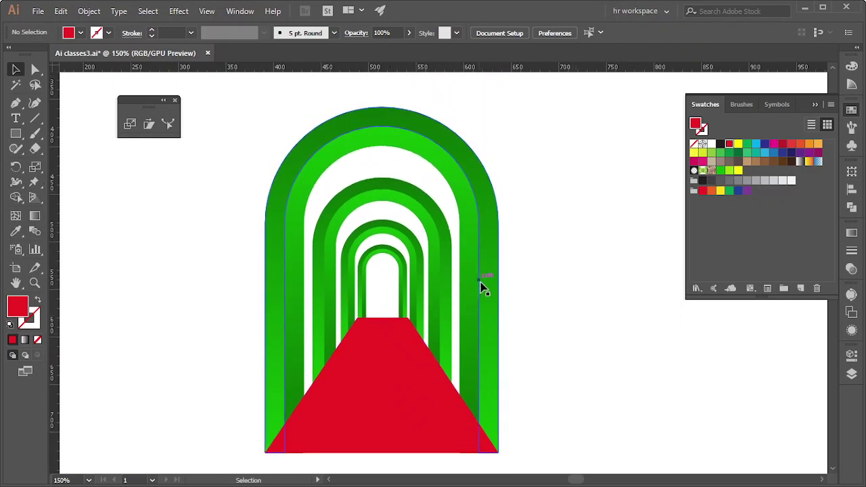
{"action": "scroll", "coordinate": [467, 287], "scroll_direction": "down", "scroll_amount": 1, "text": "alt"}
{"action": "scroll", "coordinate": [474, 298], "scroll_direction": "down", "scroll_amount": 1, "text": "alt"}
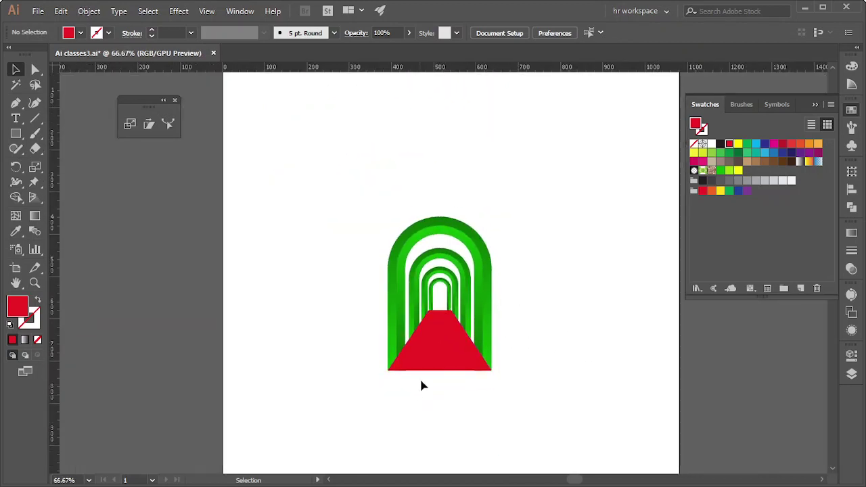
{"action": "left_click", "coordinate": [435, 352]}
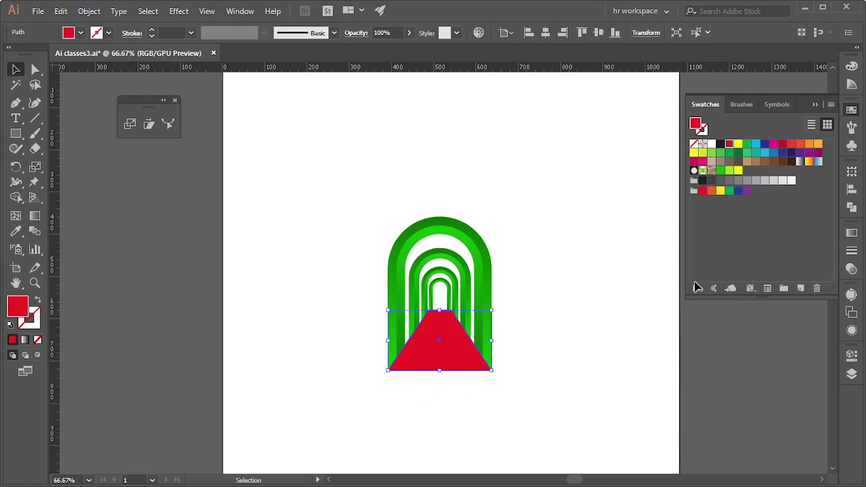
{"action": "left_click", "coordinate": [711, 170]}
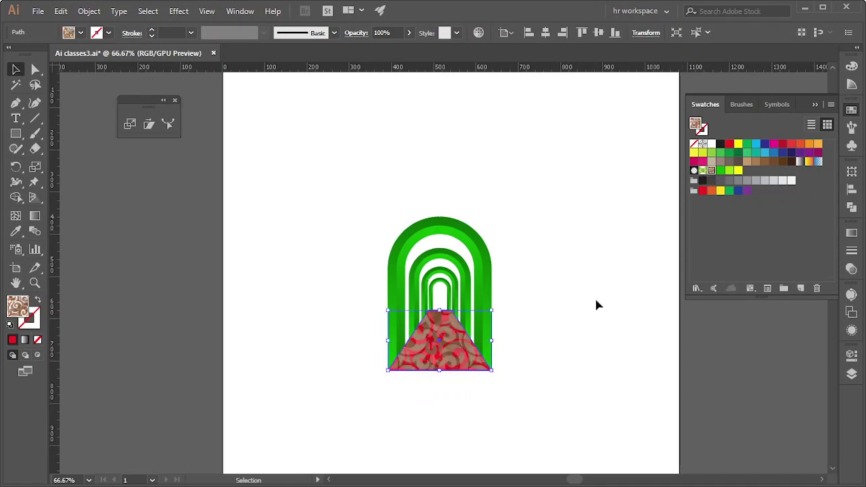
{"action": "left_click", "coordinate": [703, 169]}
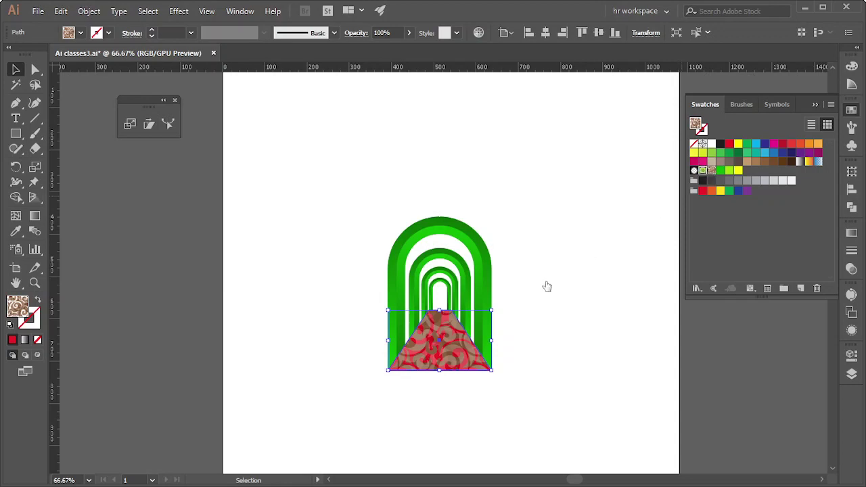
{"action": "left_click", "coordinate": [536, 244]}
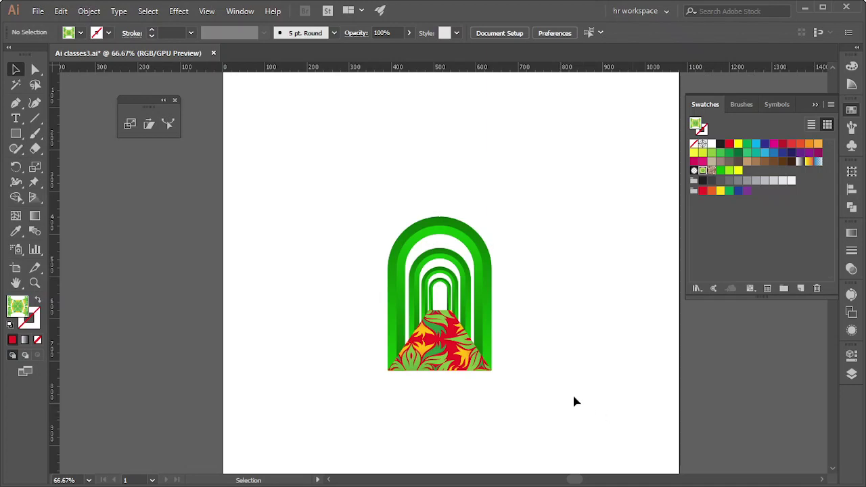
- Place a copy of the outer green arch at the upper right
{"action": "mouse_move", "coordinate": [514, 344]}
{"action": "left_mouse_down"}
{"action": "mouse_move", "coordinate": [646, 377]}
{"action": "mouse_move", "coordinate": [379, 338]}
{"action": "mouse_move", "coordinate": [489, 365]}
{"action": "mouse_move", "coordinate": [549, 429]}
{"action": "left_mouse_up"}
{"action": "scroll", "coordinate": [460, 315], "scroll_direction": "down", "scroll_amount": 2}
{"action": "left_click_drag", "start_coordinate": [456, 292], "coordinate": [595, 223]}
{"action": "scroll", "coordinate": [673, 354], "scroll_direction": "up", "scroll_amount": 2}
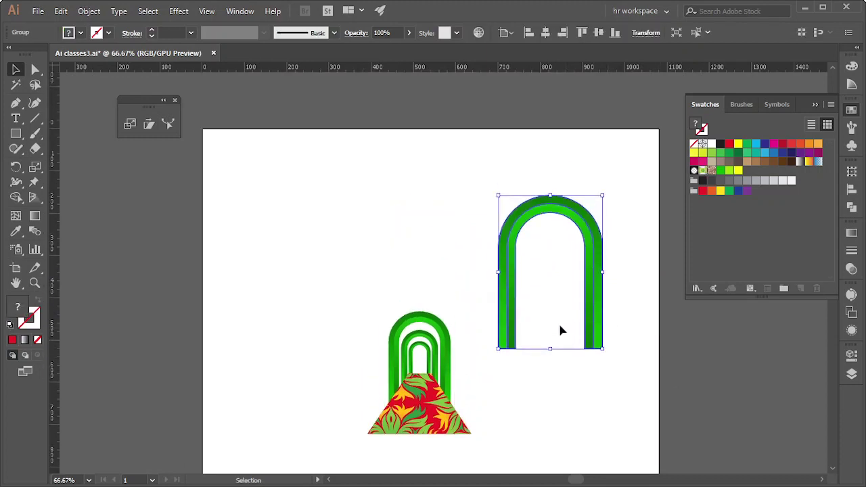
{"action": "key", "text": "ctrl+z"}
{"action": "left_click_drag", "start_coordinate": [460, 310], "coordinate": [591, 186]}
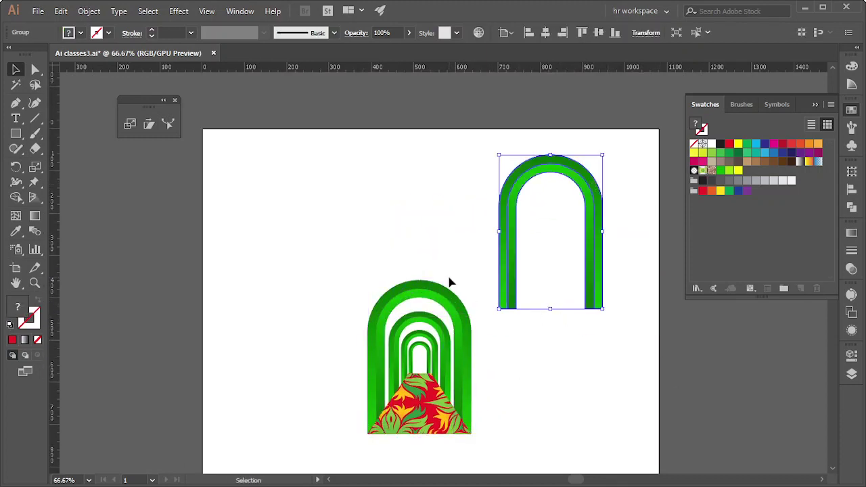
- Nest progressively smaller copies in the new arch, scaling from its top and repeating with Ctrl+D
{"action": "key", "text": "s"}
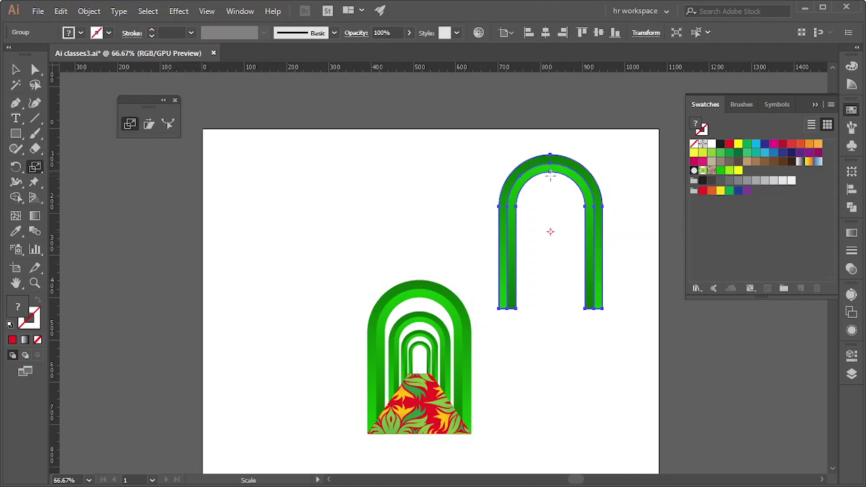
{"action": "left_click", "coordinate": [550, 171]}
{"action": "left_click_drag", "start_coordinate": [601, 298], "coordinate": [564, 273]}
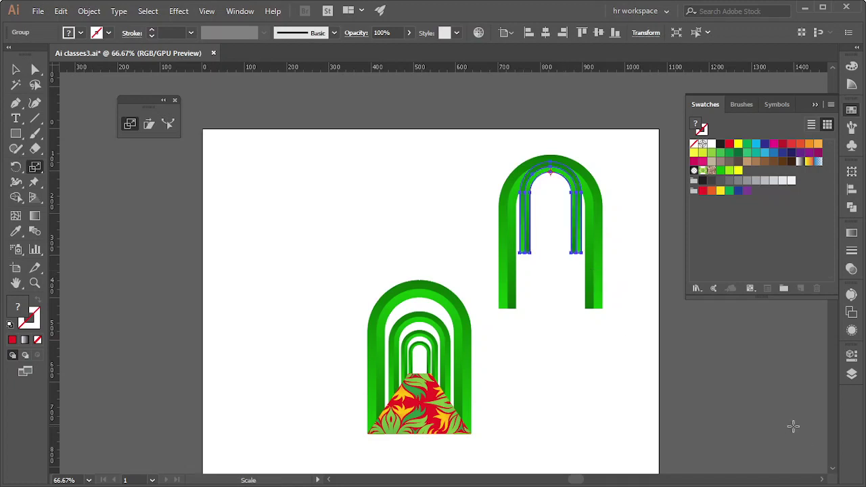
{"action": "key", "text": "v"}
{"action": "key", "text": "ctrl+d"}
{"action": "key", "text": "ctrl+d"}
{"action": "key", "text": "ctrl+d"}
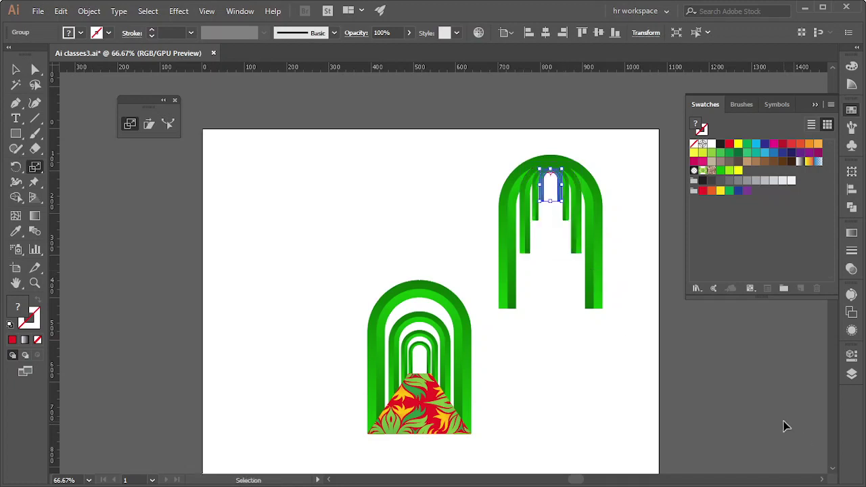
{"action": "key", "text": "ctrl+d"}
{"action": "key", "text": "ctrl+d"}
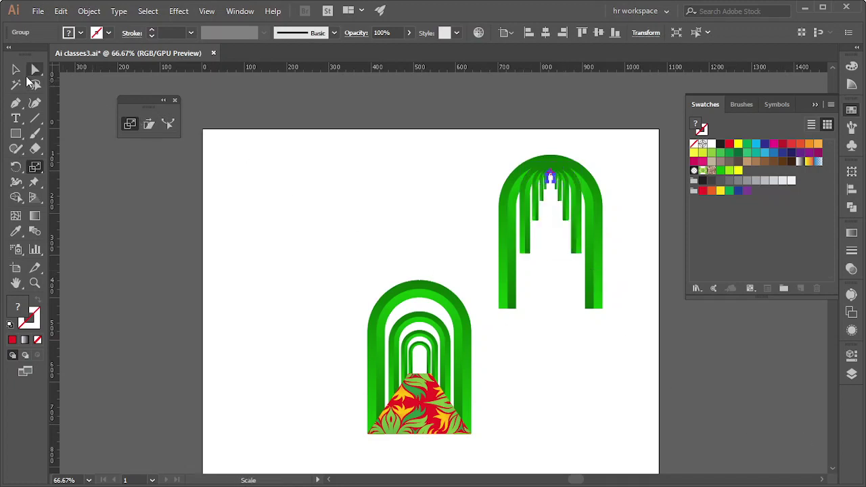
{"action": "left_click", "coordinate": [15, 69]}
{"action": "left_click", "coordinate": [304, 170]}
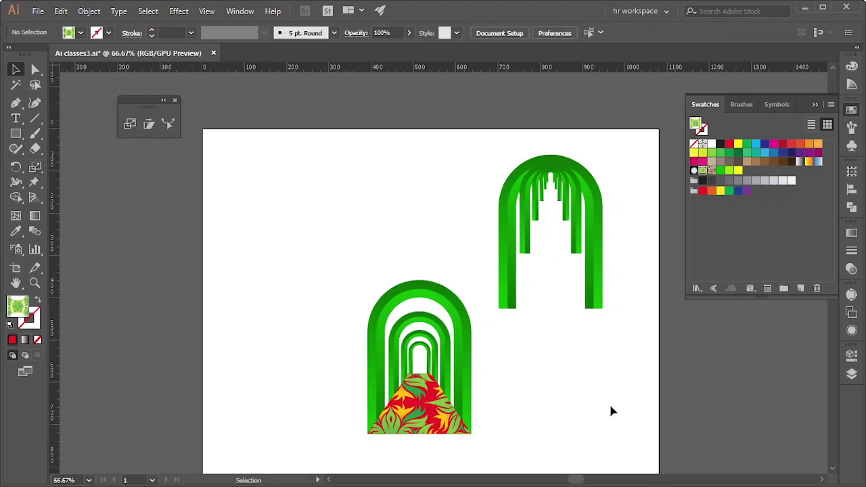
- Move the patterned-carpet tunnel lower on the artboard
{"action": "left_click", "coordinate": [595, 255]}
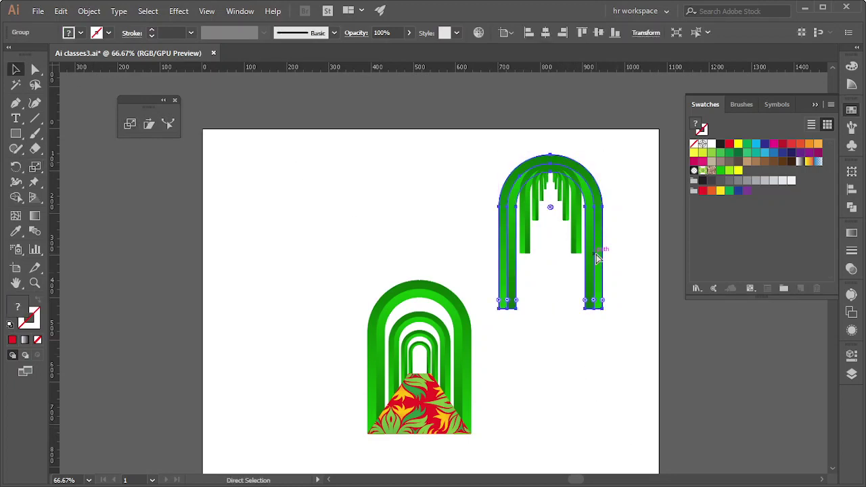
{"action": "left_click", "coordinate": [477, 219]}
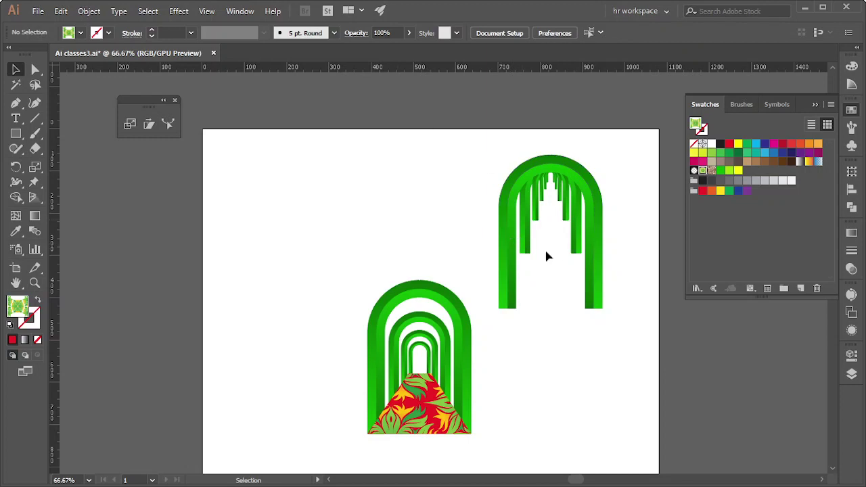
{"action": "scroll", "coordinate": [553, 233], "scroll_direction": "down", "scroll_amount": 3}
{"action": "mouse_move", "coordinate": [337, 242]}
{"action": "left_mouse_down"}
{"action": "mouse_move", "coordinate": [460, 357]}
{"action": "mouse_move", "coordinate": [470, 407]}
{"action": "left_mouse_up"}
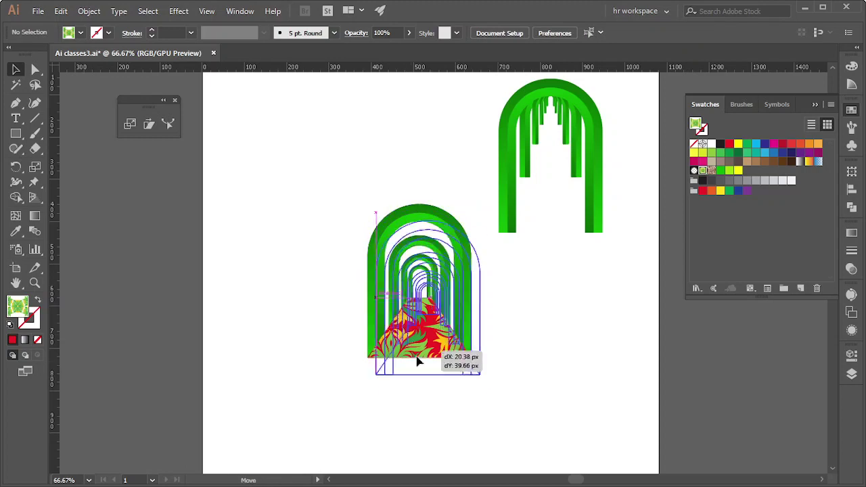
{"action": "left_click", "coordinate": [594, 350]}
- Copy a single green arch horizontally to the artboard's upper left
{"action": "scroll", "coordinate": [559, 169], "scroll_direction": "up", "scroll_amount": 2}
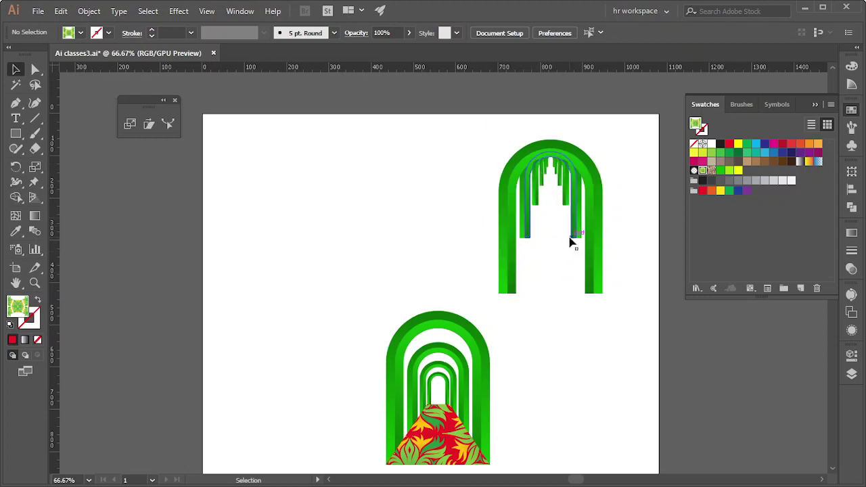
{"action": "left_click", "coordinate": [516, 250]}
{"action": "left_click_drag", "start_coordinate": [516, 250], "coordinate": [312, 240]}
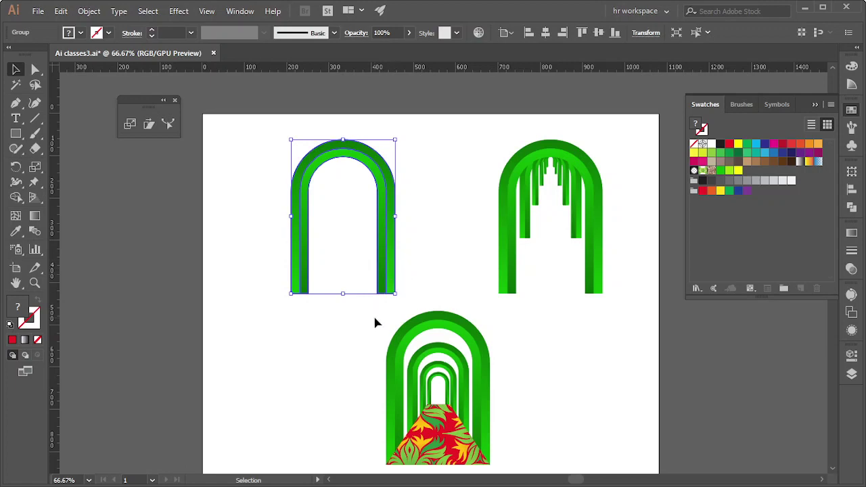
- Scale smaller arch copies from the upper-left arch's bottom centre, repeating with Ctrl+D
{"action": "key", "text": "s"}
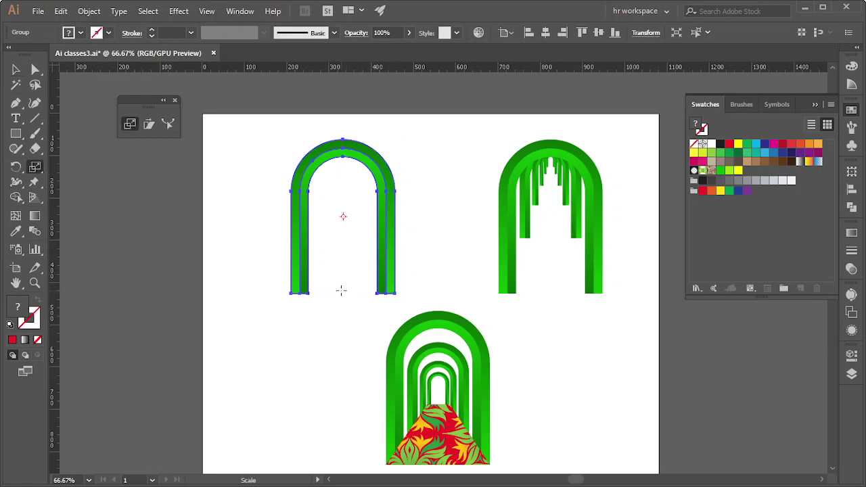
{"action": "left_click", "coordinate": [344, 291]}
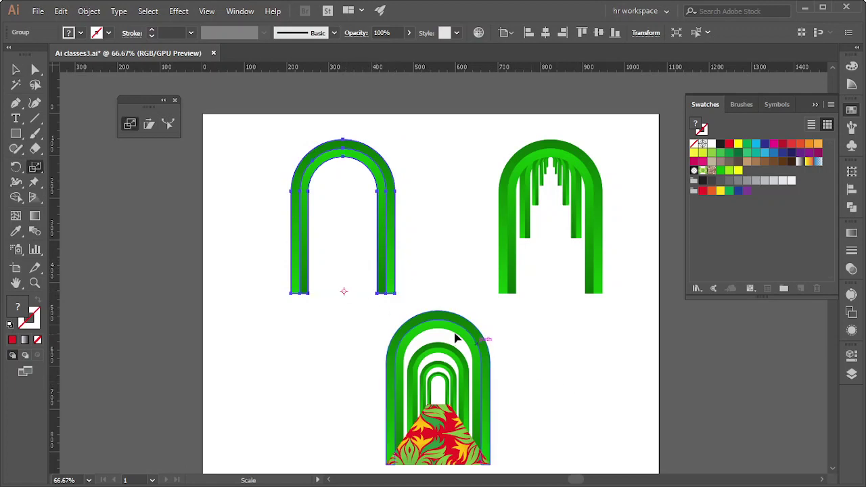
{"action": "left_click_drag", "start_coordinate": [384, 285], "coordinate": [368, 286]}
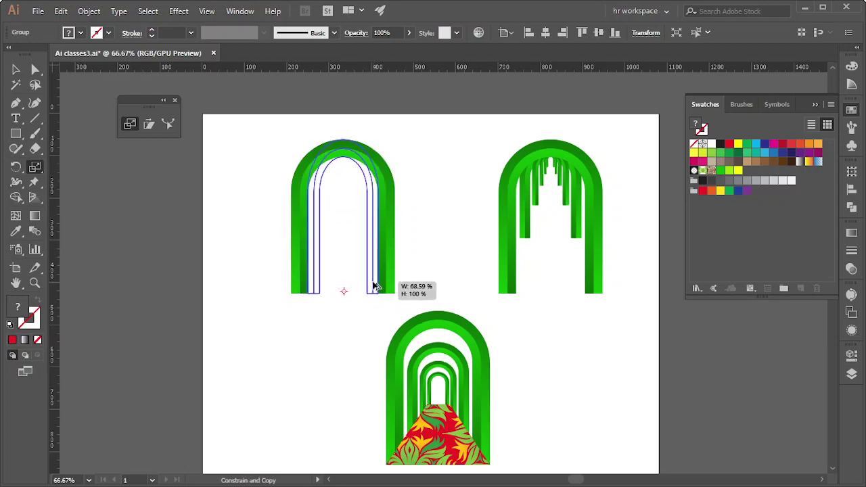
{"action": "mouse_move", "coordinate": [368, 286]}
{"action": "left_mouse_down"}
{"action": "mouse_move", "coordinate": [383, 289]}
{"action": "mouse_move", "coordinate": [368, 279]}
{"action": "left_mouse_up"}
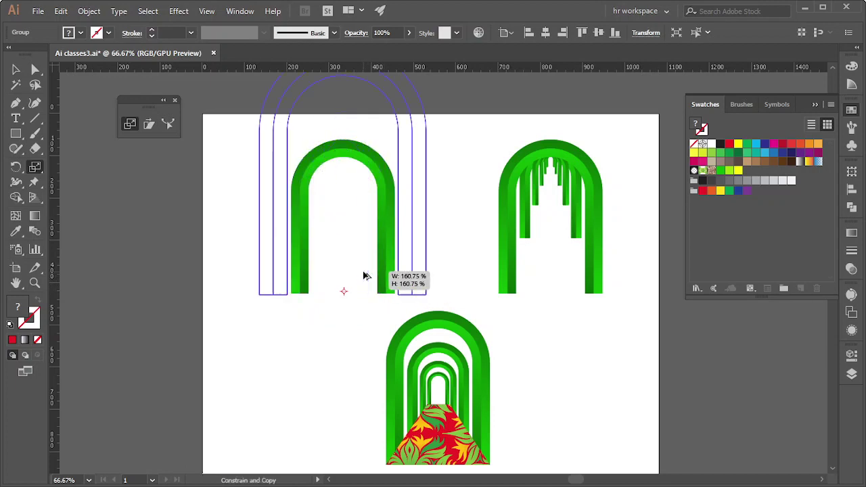
{"action": "mouse_move", "coordinate": [367, 279]}
{"action": "left_mouse_down"}
{"action": "mouse_move", "coordinate": [370, 291]}
{"action": "mouse_move", "coordinate": [362, 269]}
{"action": "mouse_move", "coordinate": [398, 295]}
{"action": "mouse_move", "coordinate": [440, 304]}
{"action": "mouse_move", "coordinate": [364, 265]}
{"action": "mouse_move", "coordinate": [400, 287]}
{"action": "mouse_move", "coordinate": [379, 280]}
{"action": "mouse_move", "coordinate": [397, 294]}
{"action": "mouse_move", "coordinate": [381, 287]}
{"action": "left_mouse_up"}
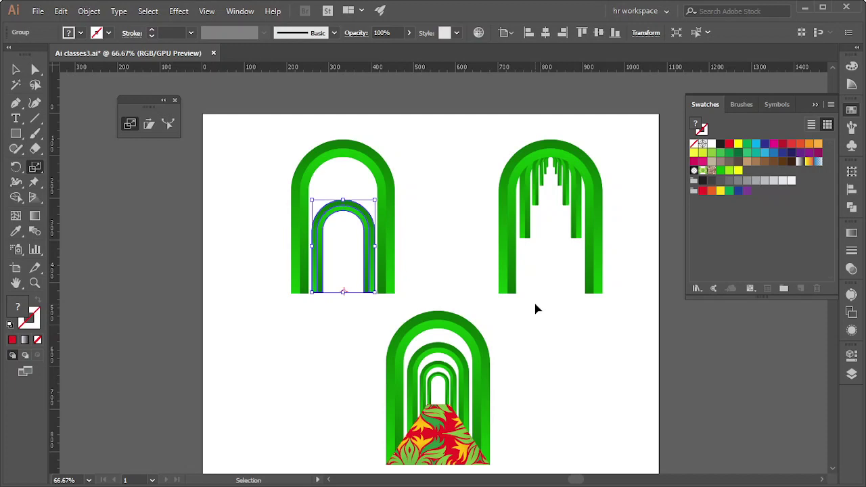
{"action": "key", "text": "ctrl+d"}
{"action": "key", "text": "ctrl+d"}
{"action": "key", "text": "ctrl+d"}
{"action": "key", "text": "ctrl+d"}
{"action": "key", "text": "s"}
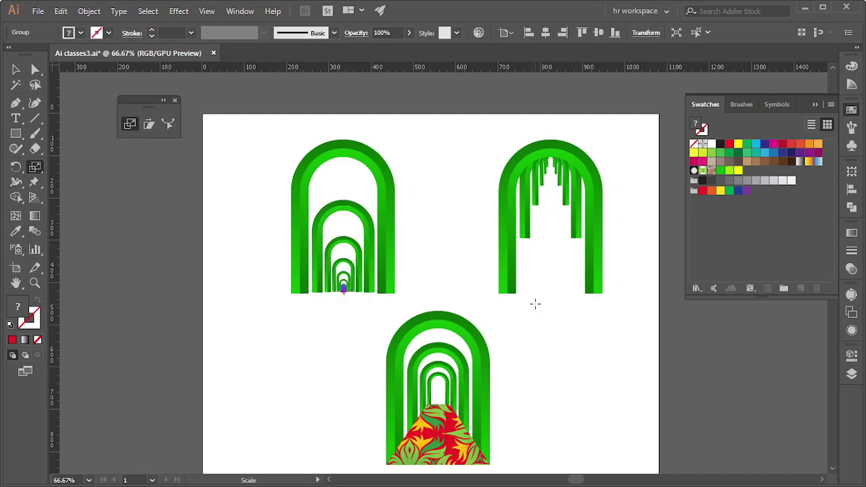
{"action": "left_click", "coordinate": [16, 69]}
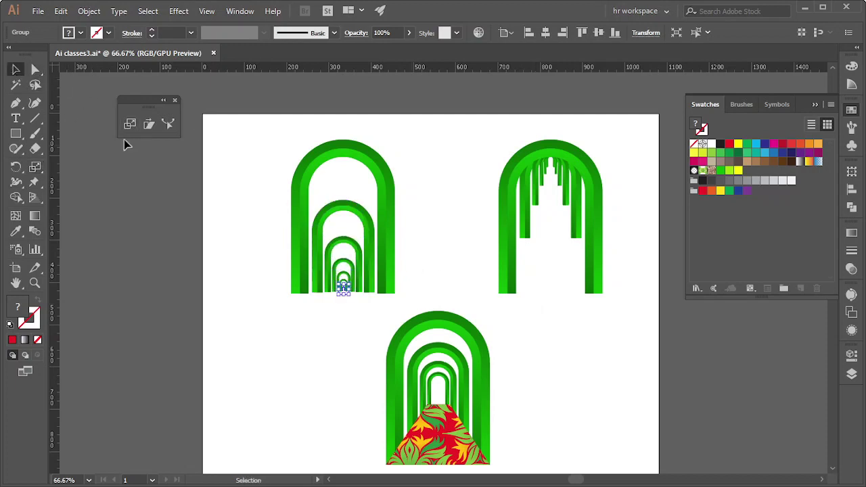
{"action": "left_click", "coordinate": [248, 213]}
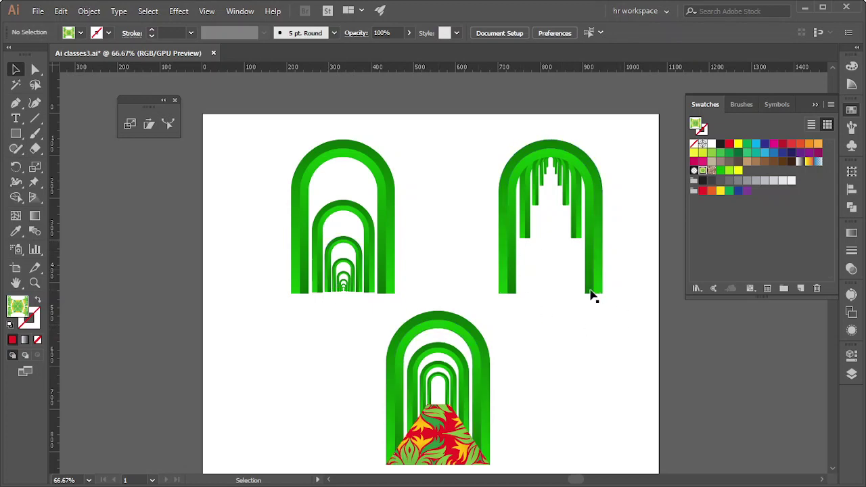
- Duplicate a green arch to the right of the patterned-carpet tunnel
{"action": "scroll", "coordinate": [531, 421], "scroll_direction": "down", "scroll_amount": 1}
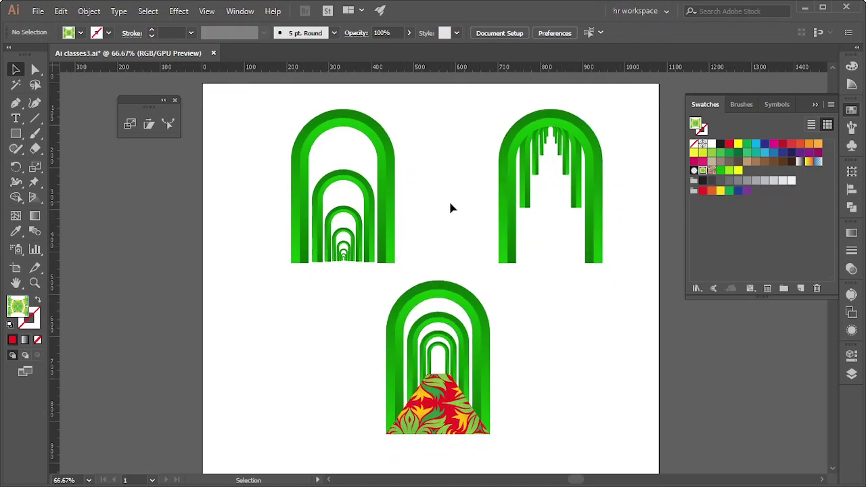
{"action": "scroll", "coordinate": [460, 270], "scroll_direction": "down", "scroll_amount": 1}
{"action": "scroll", "coordinate": [489, 313], "scroll_direction": "down", "scroll_amount": 1}
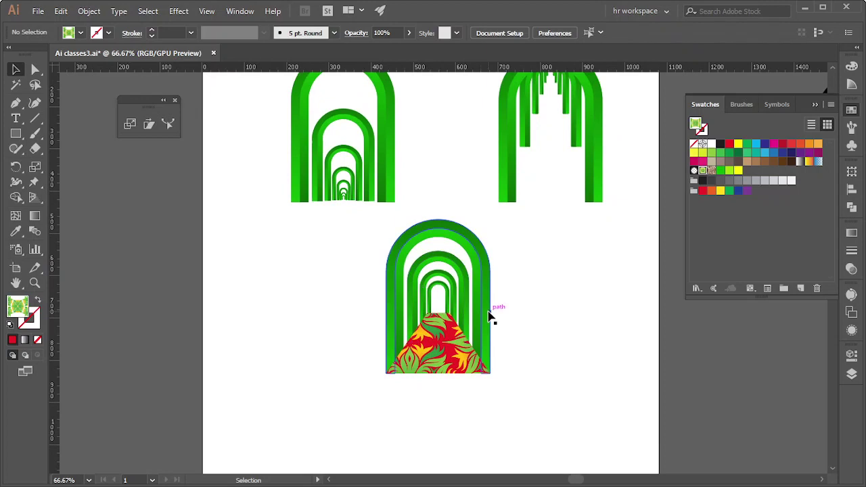
{"action": "scroll", "coordinate": [489, 313], "scroll_direction": "down", "scroll_amount": 2}
{"action": "left_click_drag", "start_coordinate": [488, 312], "coordinate": [570, 322]}
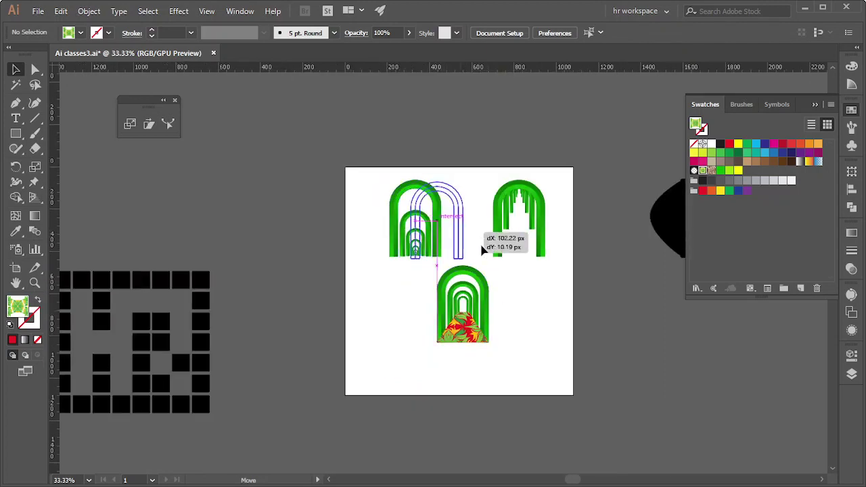
{"action": "left_click_drag", "start_coordinate": [570, 322], "coordinate": [571, 323]}
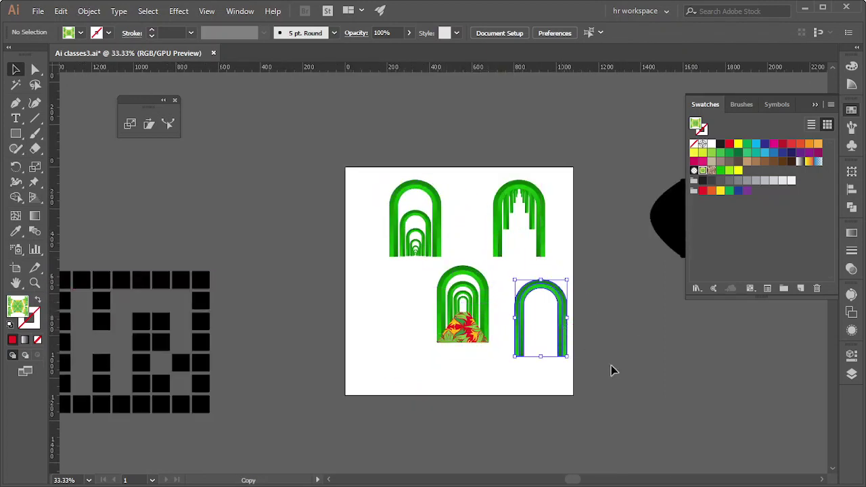
{"action": "scroll", "coordinate": [574, 339], "scroll_direction": "up", "scroll_amount": 2}
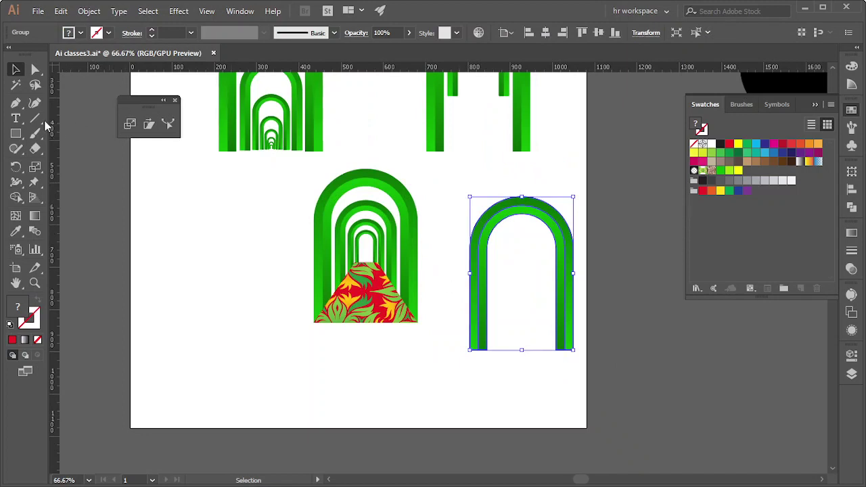
- Scale-copy the arch to 64% toward its upper right, repeating twice for nested arches
{"action": "key", "text": "s"}
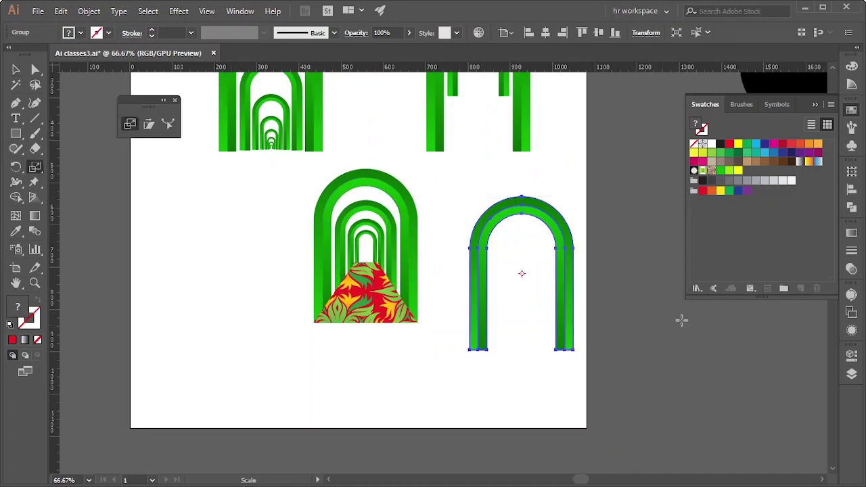
{"action": "left_click", "coordinate": [550, 249]}
{"action": "left_click_drag", "start_coordinate": [477, 342], "coordinate": [504, 310]}
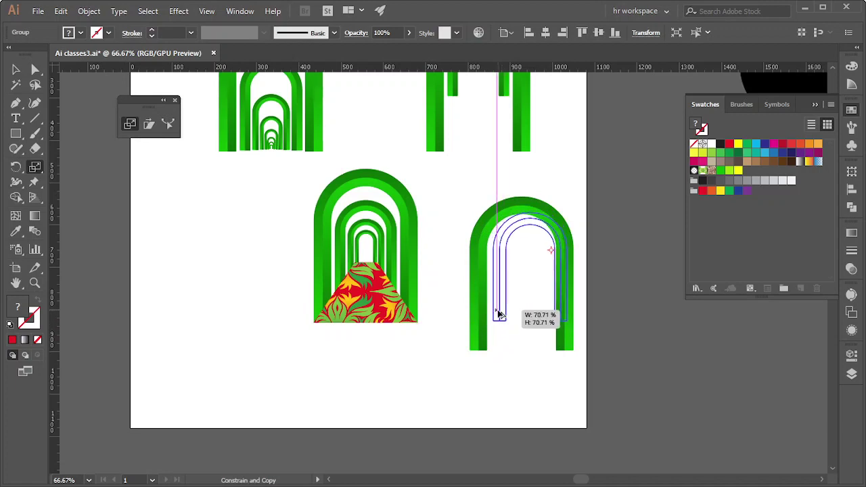
{"action": "left_click_drag", "start_coordinate": [504, 310], "coordinate": [500, 317]}
{"action": "key", "text": "ctrl+d"}
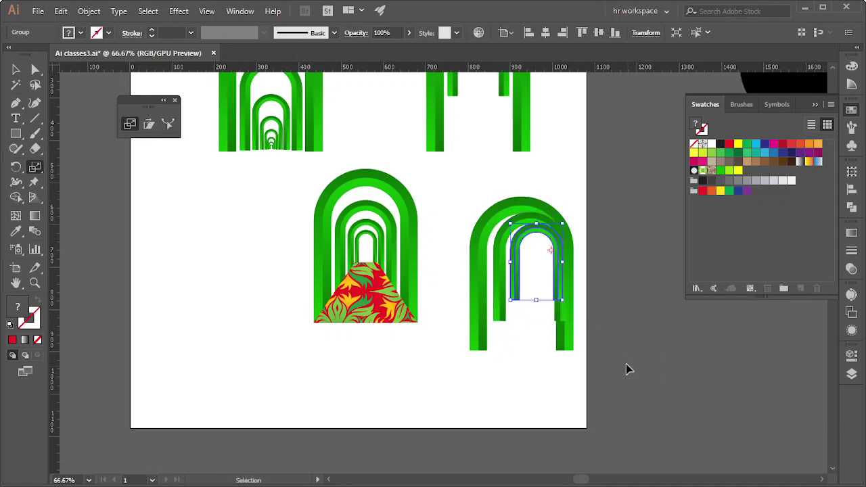
{"action": "key", "text": "ctrl+d"}
{"action": "key", "text": "ctrl+d"}
{"action": "key", "text": "ctrl+d"}
{"action": "key", "text": "ctrl+d"}
{"action": "key", "text": "ctrl+d"}
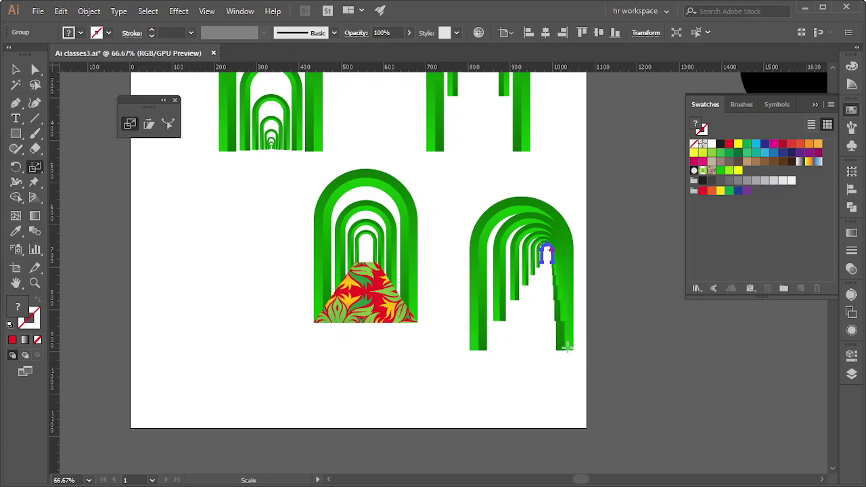
- Deselect, then reselect the finished right arch tunnel group
{"action": "left_click", "coordinate": [15, 69]}
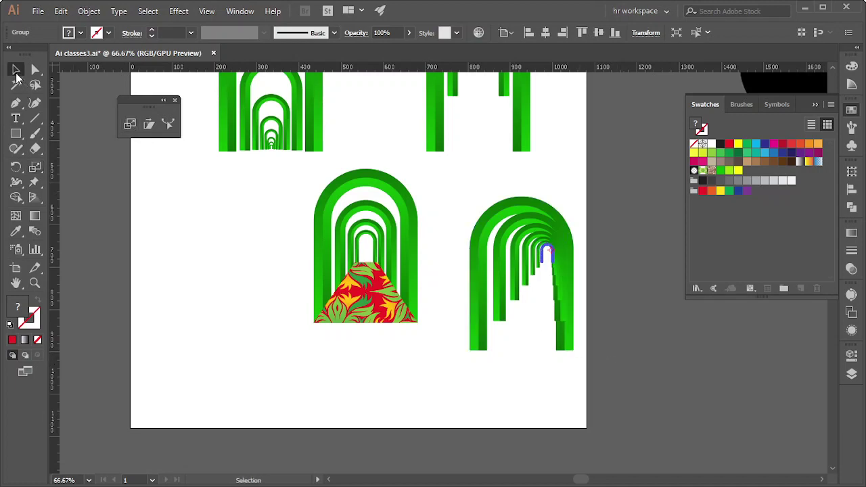
{"action": "left_click", "coordinate": [574, 337]}
{"action": "key", "text": "ctrl"}
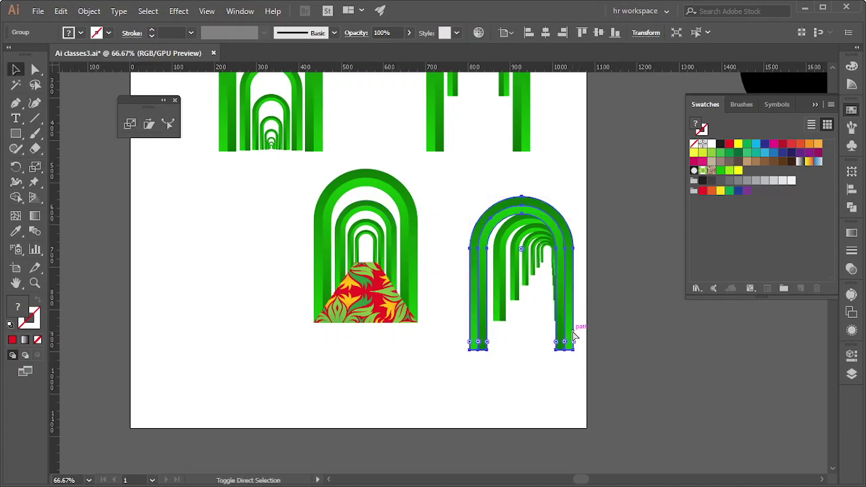
{"action": "left_click", "coordinate": [585, 391]}
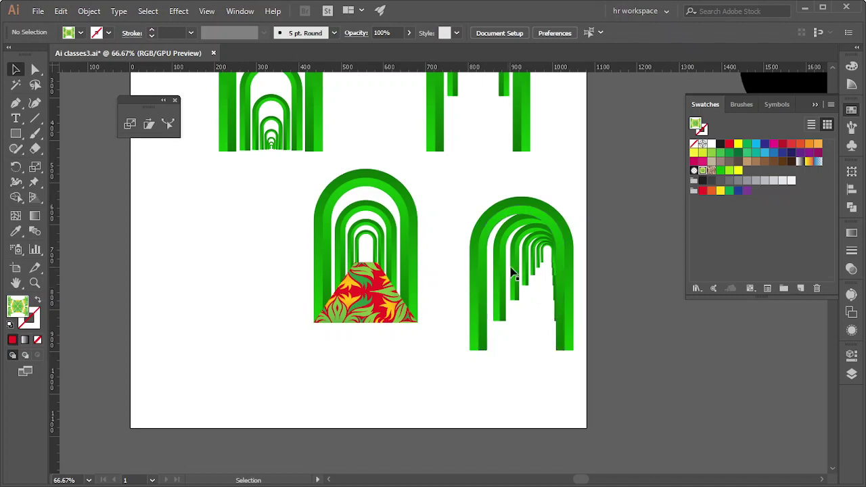
{"action": "left_click", "coordinate": [570, 297]}
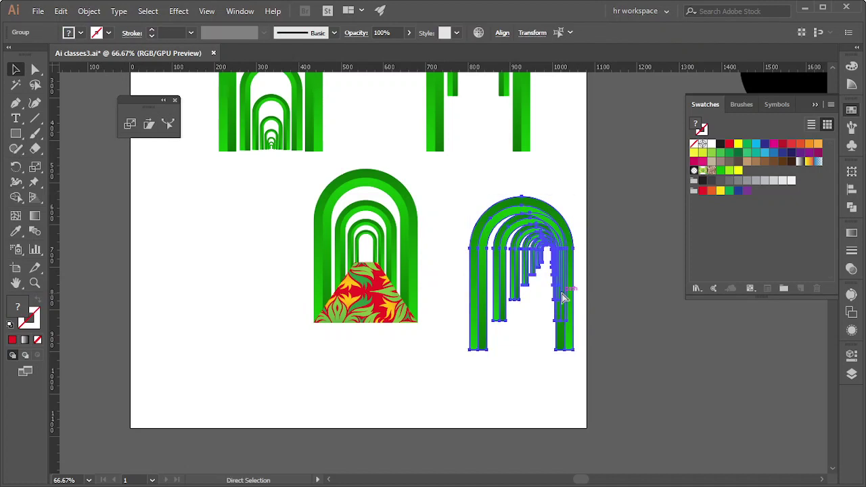
- Make a vertically reflected copy of the arch tunnel and move it left of the centre arch
{"action": "right_click", "coordinate": [495, 285]}
{"action": "mouse_move", "coordinate": [532, 193]}
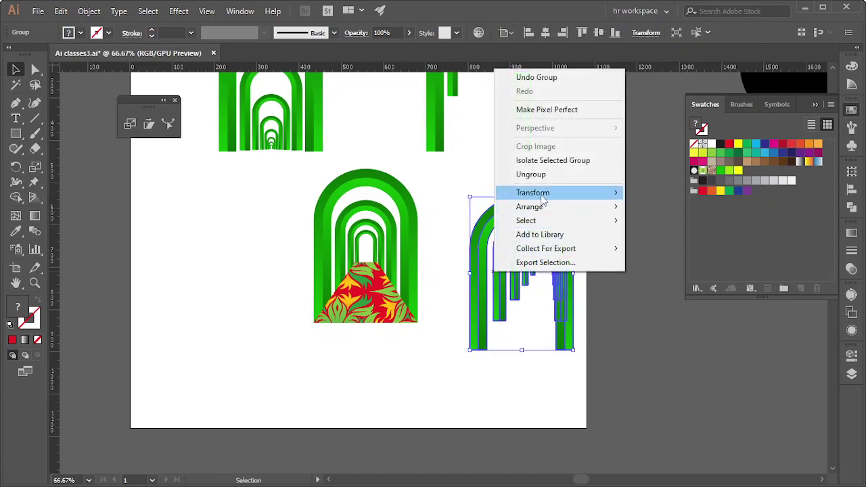
{"action": "left_click", "coordinate": [660, 239]}
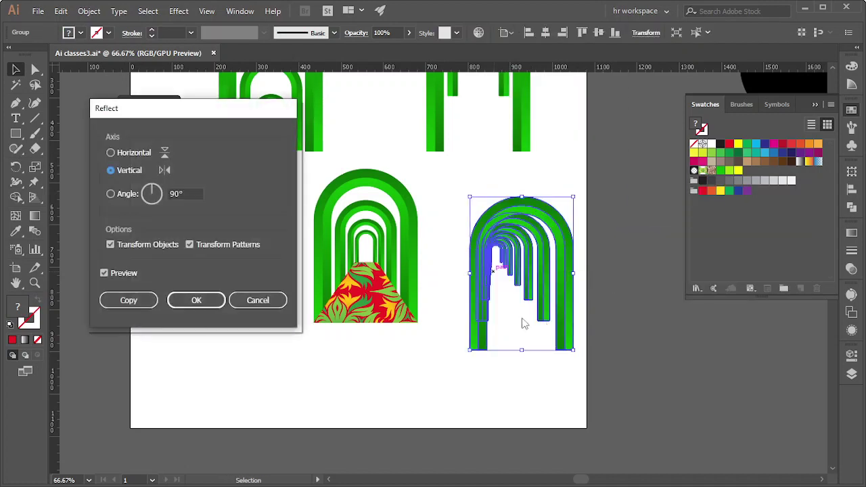
{"action": "left_click", "coordinate": [148, 304]}
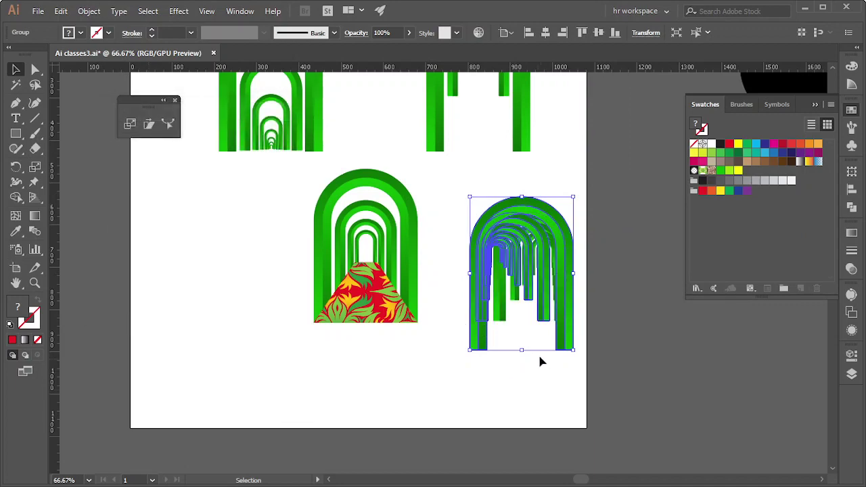
{"action": "left_click", "coordinate": [492, 389]}
{"action": "mouse_move", "coordinate": [480, 349]}
{"action": "left_mouse_down"}
{"action": "mouse_move", "coordinate": [236, 360]}
{"action": "mouse_move", "coordinate": [178, 346]}
{"action": "left_mouse_up"}
{"action": "left_click", "coordinate": [631, 380]}
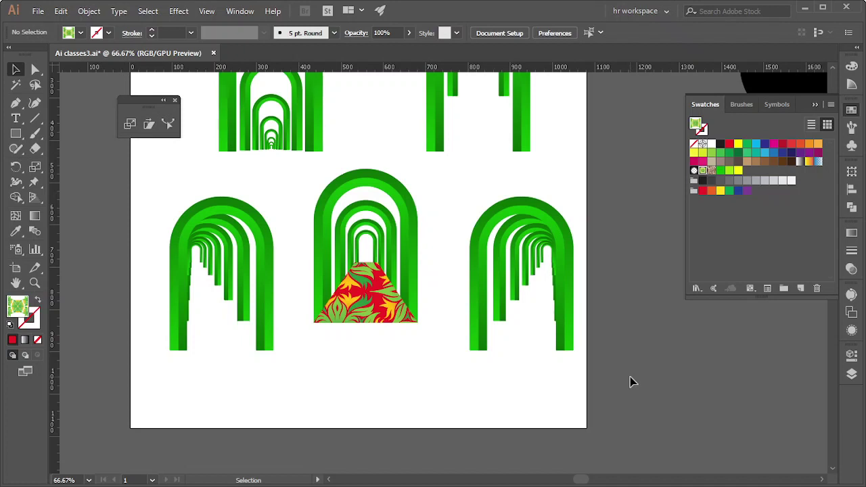
- Select all five arch tunnels on the artboard
{"action": "scroll", "coordinate": [626, 381], "scroll_direction": "up", "scroll_amount": 1}
{"action": "scroll", "coordinate": [625, 379], "scroll_direction": "up", "scroll_amount": 2}
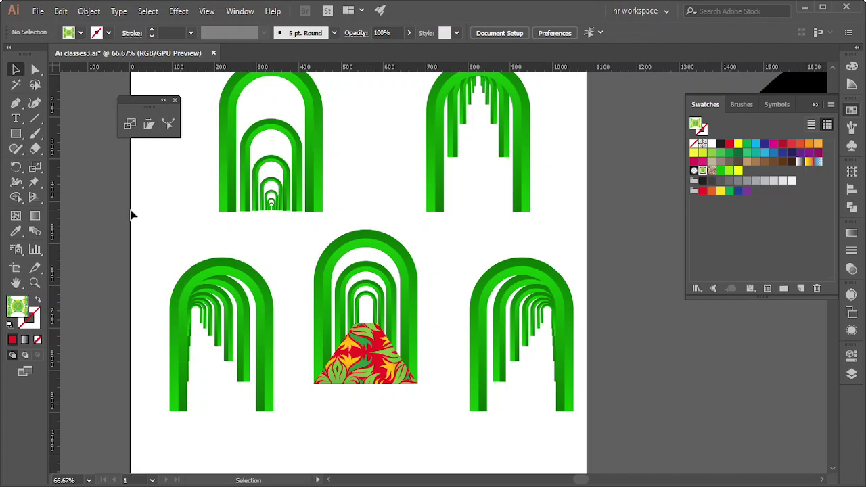
{"action": "scroll", "coordinate": [441, 239], "scroll_direction": "down", "scroll_amount": 1}
{"action": "scroll", "coordinate": [417, 260], "scroll_direction": "down", "scroll_amount": 2, "text": "alt"}
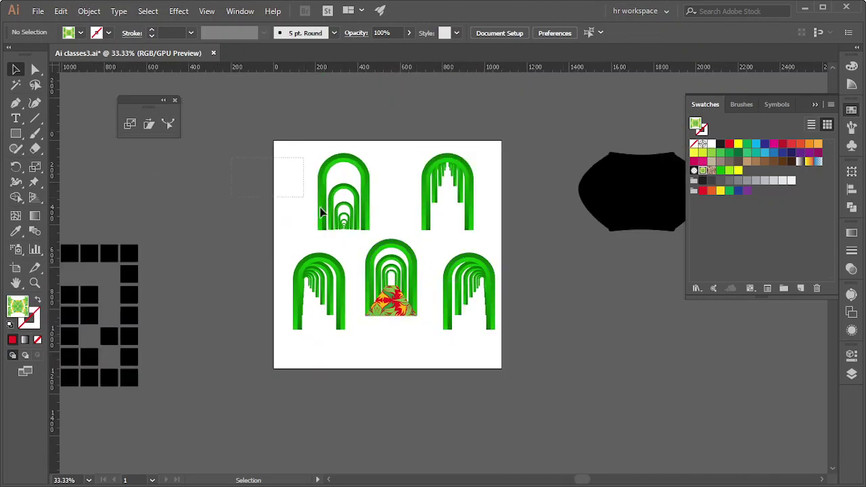
{"action": "left_click_drag", "start_coordinate": [197, 162], "coordinate": [497, 344]}
{"action": "scroll", "coordinate": [497, 344], "scroll_direction": "down", "scroll_amount": 2, "text": "alt"}
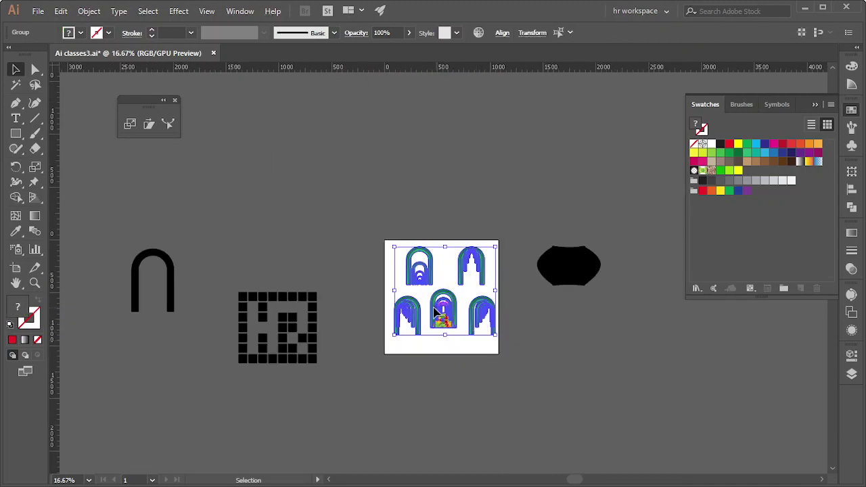
- Move the arch tunnels off the artboard and place the black square grid on it
{"action": "left_click_drag", "start_coordinate": [437, 310], "coordinate": [298, 191]}
{"action": "left_click", "coordinate": [396, 256]}
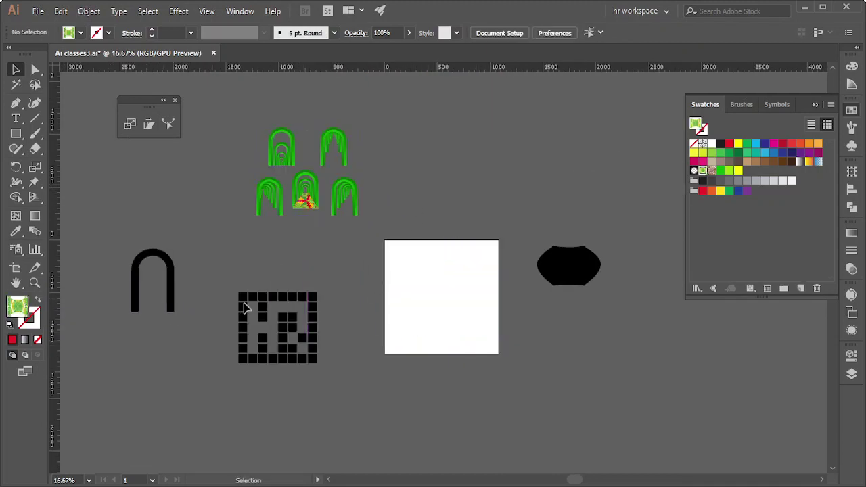
{"action": "left_click_drag", "start_coordinate": [248, 284], "coordinate": [338, 381]}
{"action": "left_click_drag", "start_coordinate": [276, 336], "coordinate": [443, 306]}
{"action": "left_click", "coordinate": [605, 356]}
{"action": "scroll", "coordinate": [449, 293], "scroll_direction": "up", "scroll_amount": 2}
{"action": "scroll", "coordinate": [449, 294], "scroll_direction": "up", "scroll_amount": 1}
{"action": "scroll", "coordinate": [568, 352], "scroll_direction": "down", "scroll_amount": 1}
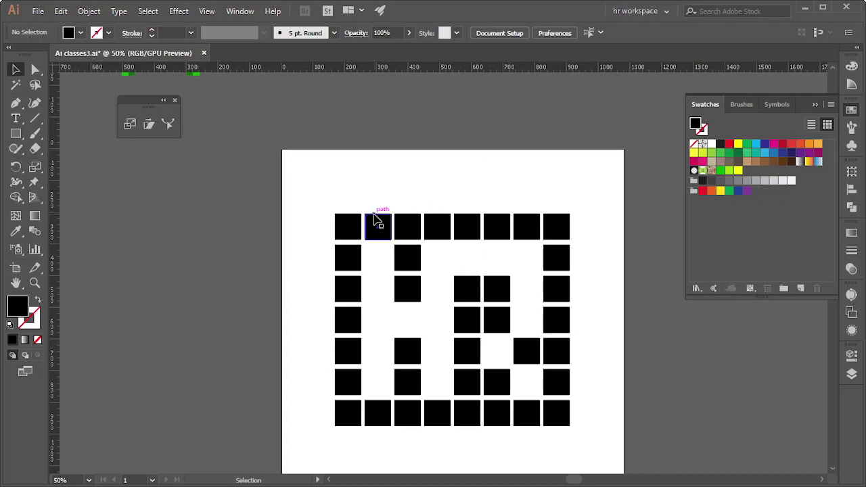
- Select the whole grid and slant it freehand with the Shear tool
{"action": "key", "text": "ctrl+a"}
{"action": "left_click", "coordinate": [148, 126]}
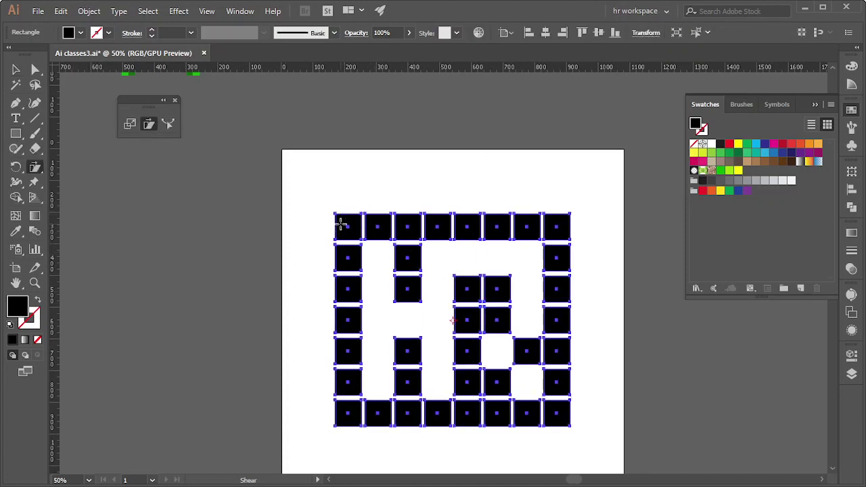
{"action": "mouse_move", "coordinate": [339, 223]}
{"action": "left_mouse_down"}
{"action": "mouse_move", "coordinate": [303, 209]}
{"action": "mouse_move", "coordinate": [282, 256]}
{"action": "mouse_move", "coordinate": [263, 271]}
{"action": "mouse_move", "coordinate": [311, 244]}
{"action": "left_mouse_up"}
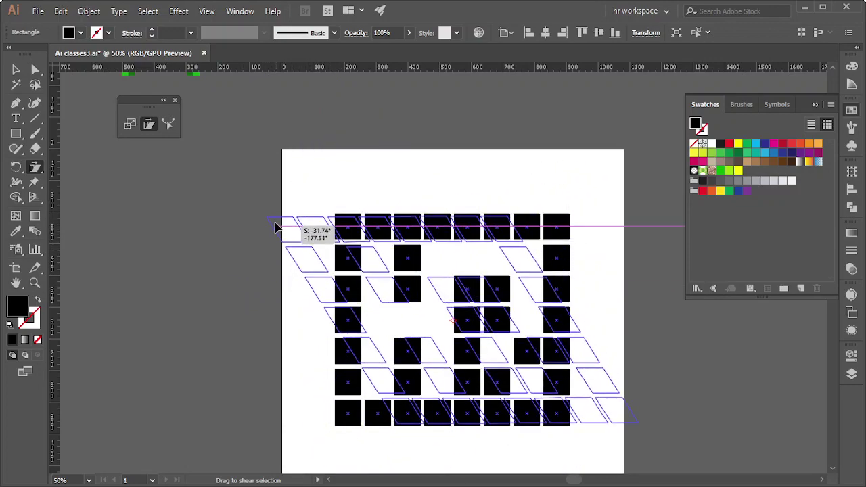
{"action": "left_click_drag", "start_coordinate": [311, 244], "coordinate": [276, 226]}
{"action": "left_click", "coordinate": [16, 70]}
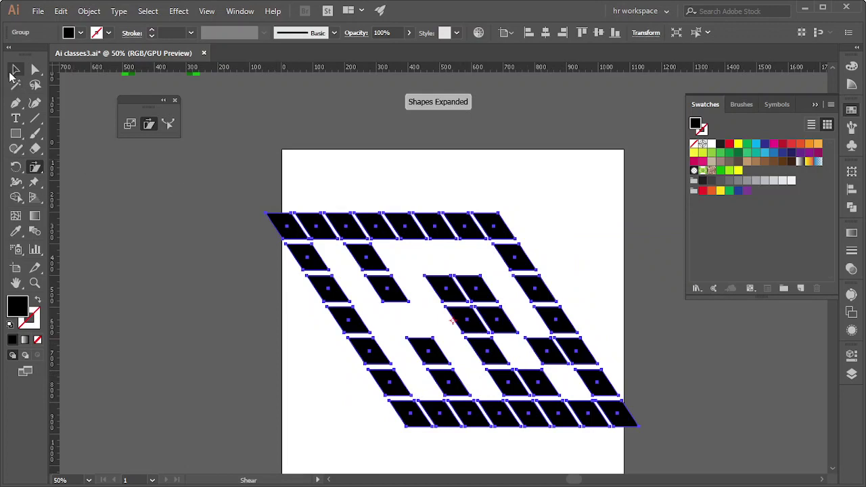
{"action": "left_click", "coordinate": [487, 190]}
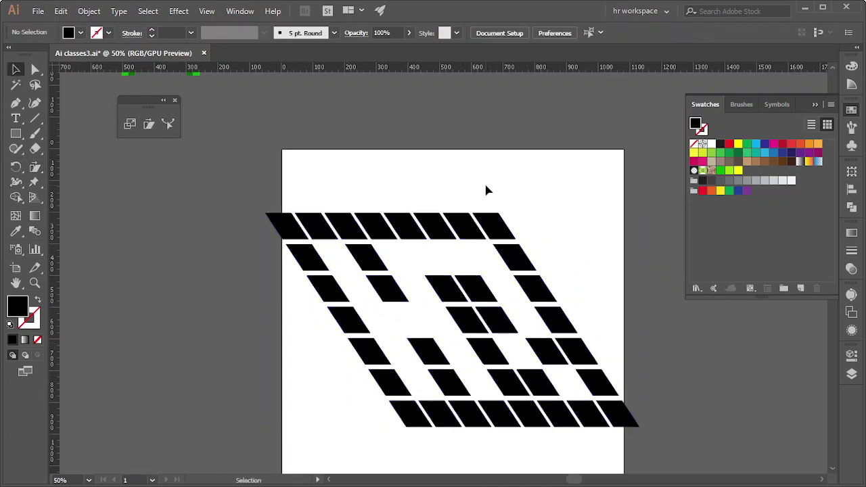
- Undo the freehand shear and open the numeric Shear options for the grid
{"action": "key", "text": "a"}
{"action": "key", "text": "ctrl+z"}
{"action": "key", "text": "ctrl+z"}
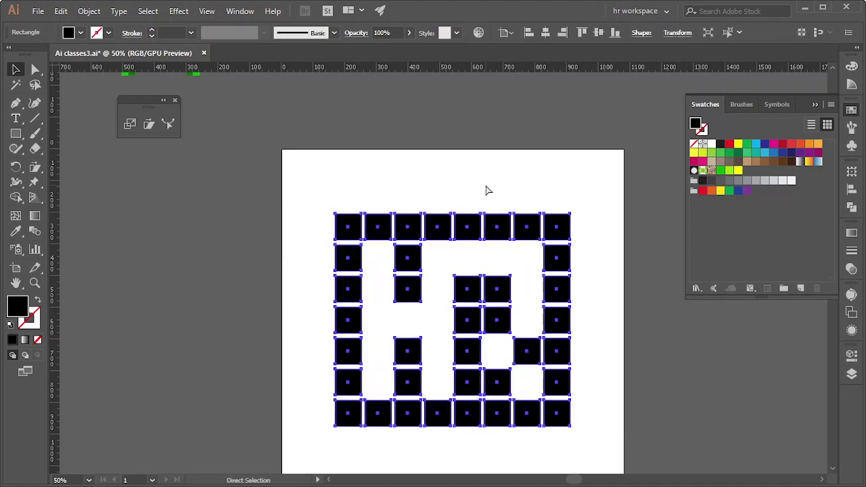
{"action": "key", "text": "v"}
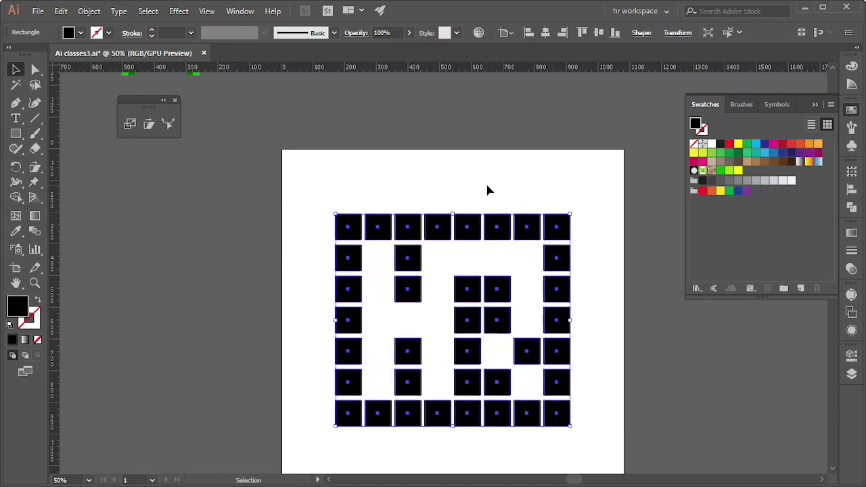
{"action": "left_click", "coordinate": [149, 125]}
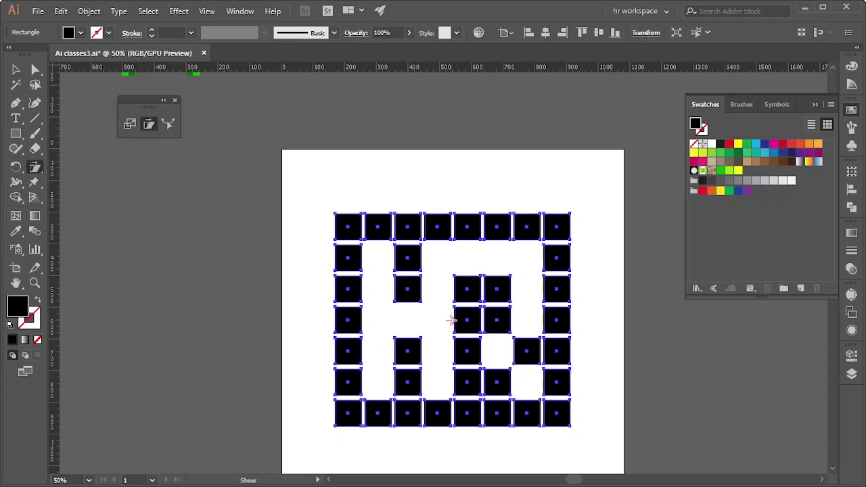
{"action": "left_click", "coordinate": [452, 322], "text": "alt"}
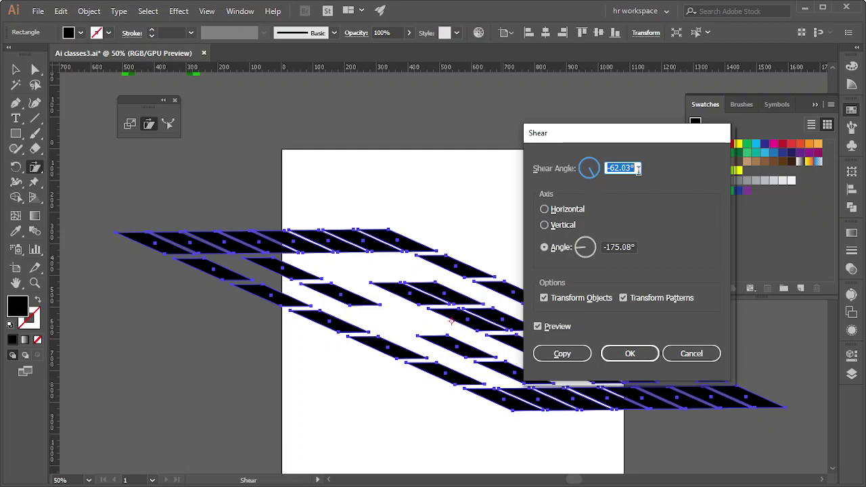
- Set the shear angle to about -12° and choose a custom axis angle
{"action": "scroll", "coordinate": [622, 166], "scroll_direction": "up", "scroll_amount": 6}
{"action": "scroll", "coordinate": [623, 167], "scroll_direction": "up", "scroll_amount": 5}
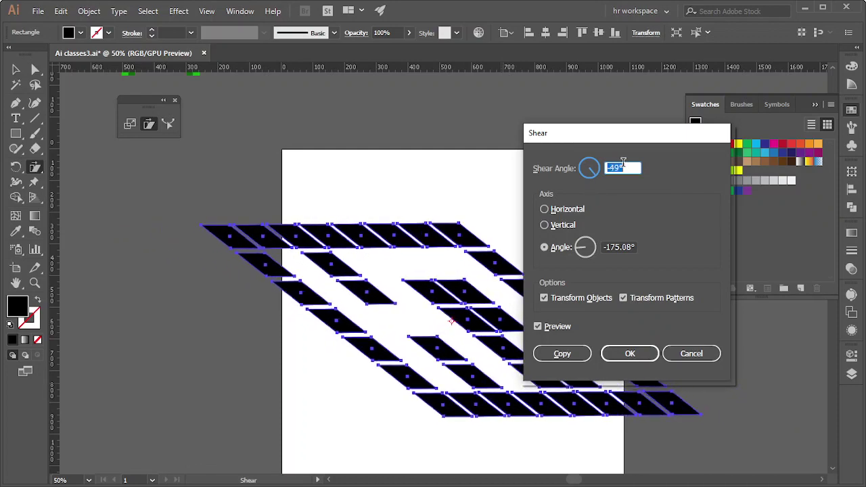
{"action": "scroll", "coordinate": [624, 167], "scroll_direction": "up", "scroll_amount": 5}
{"action": "scroll", "coordinate": [625, 168], "scroll_direction": "up", "scroll_amount": 6}
{"action": "scroll", "coordinate": [626, 168], "scroll_direction": "up", "scroll_amount": 2}
{"action": "scroll", "coordinate": [626, 167], "scroll_direction": "up", "scroll_amount": 1}
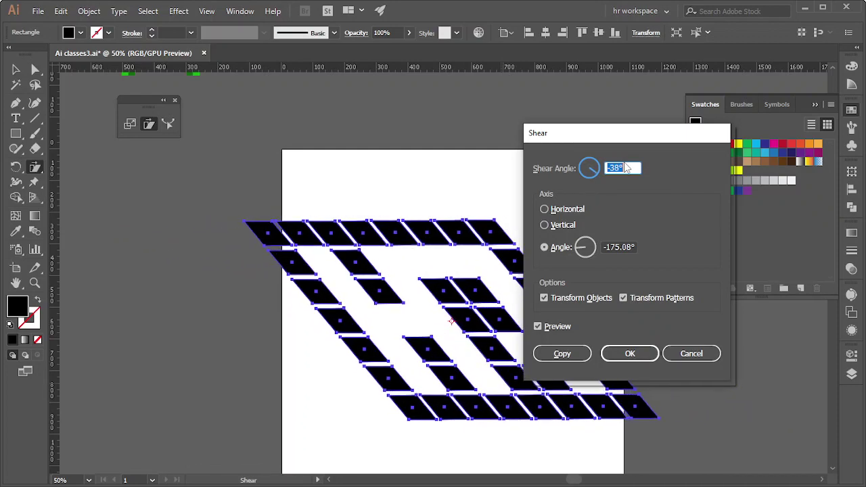
{"action": "scroll", "coordinate": [626, 168], "scroll_direction": "up", "scroll_amount": 1}
{"action": "scroll", "coordinate": [626, 168], "scroll_direction": "up", "scroll_amount": 1}
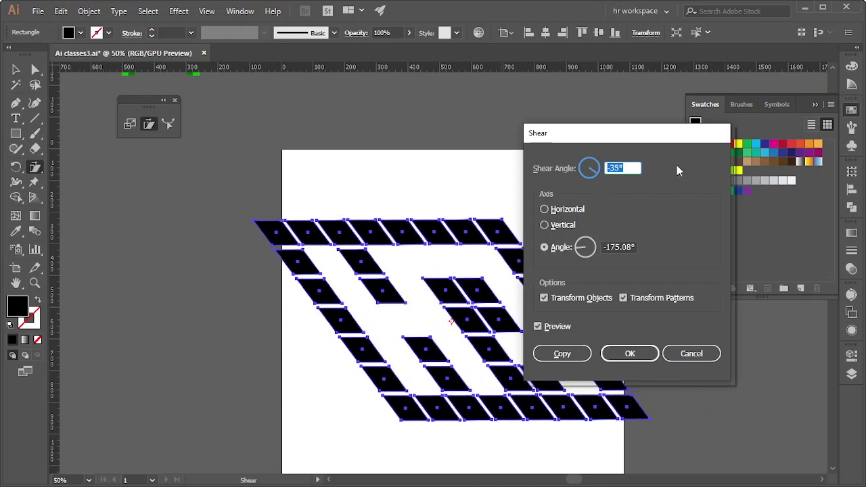
{"action": "scroll", "coordinate": [624, 247], "scroll_direction": "down", "scroll_amount": 3}
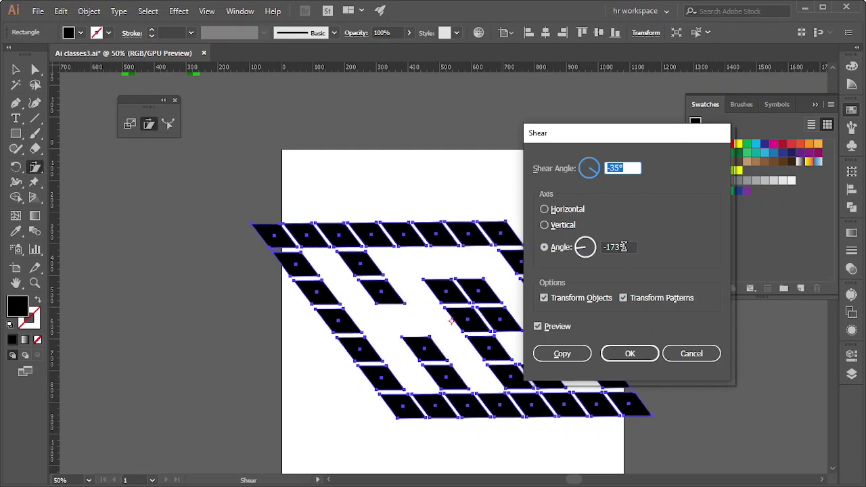
{"action": "scroll", "coordinate": [623, 247], "scroll_direction": "down", "scroll_amount": 1}
{"action": "scroll", "coordinate": [623, 248], "scroll_direction": "down", "scroll_amount": 2}
{"action": "scroll", "coordinate": [623, 247], "scroll_direction": "up", "scroll_amount": 1}
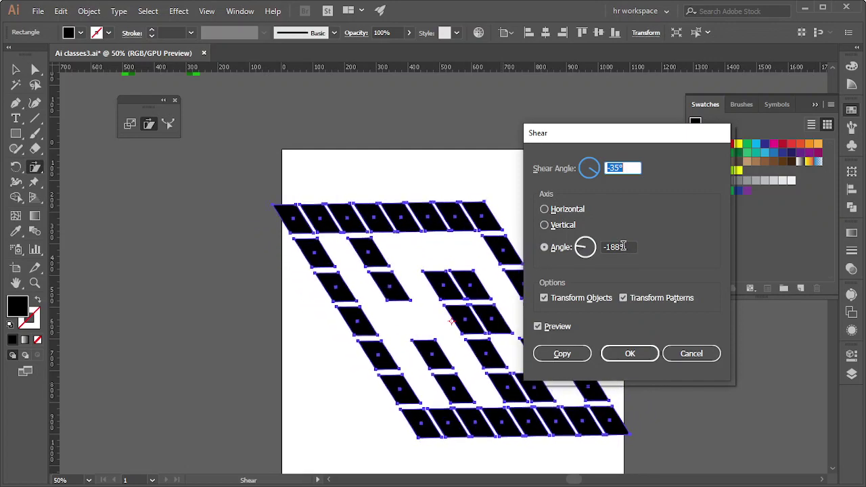
{"action": "left_click", "coordinate": [545, 209]}
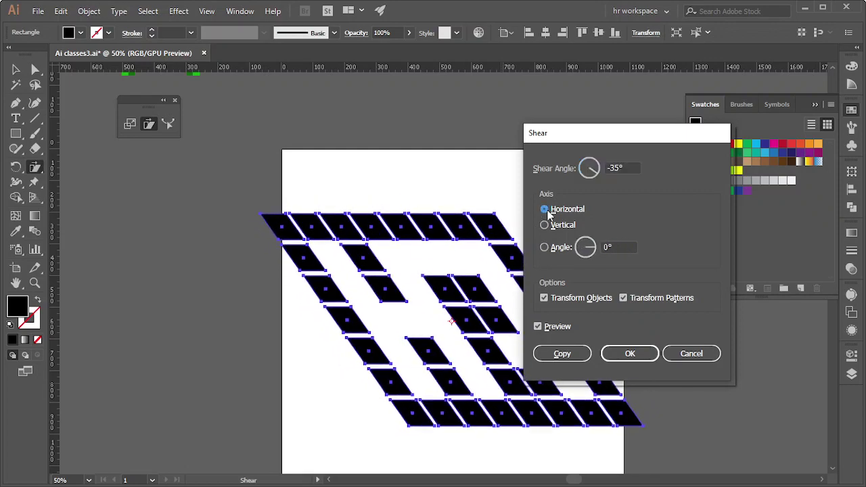
{"action": "left_click", "coordinate": [546, 225]}
{"action": "left_click", "coordinate": [545, 209]}
{"action": "left_click", "coordinate": [625, 248]}
- Set the shear axis angle to 11° and apply the shear to the grid
{"action": "scroll", "coordinate": [625, 248], "scroll_direction": "up", "scroll_amount": 11}
{"action": "scroll", "coordinate": [626, 248], "scroll_direction": "down", "scroll_amount": 5}
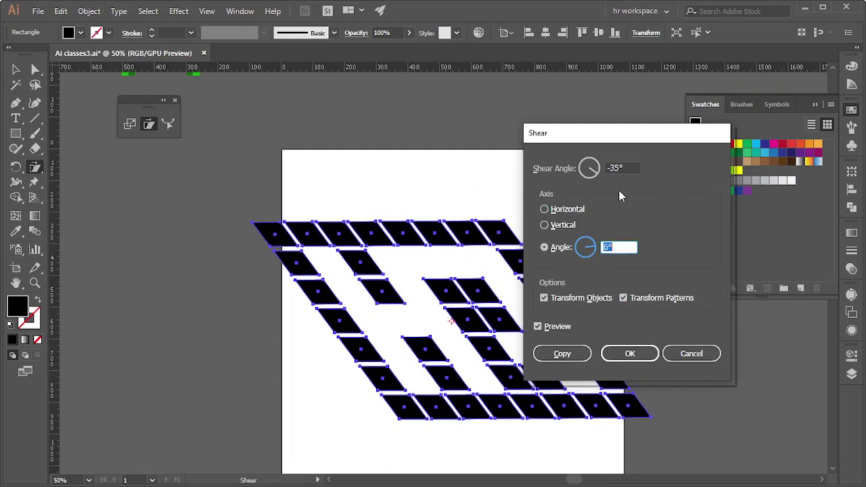
{"action": "scroll", "coordinate": [625, 166], "scroll_direction": "up", "scroll_amount": 5}
{"action": "scroll", "coordinate": [626, 167], "scroll_direction": "up", "scroll_amount": 4}
{"action": "scroll", "coordinate": [626, 166], "scroll_direction": "up", "scroll_amount": 4}
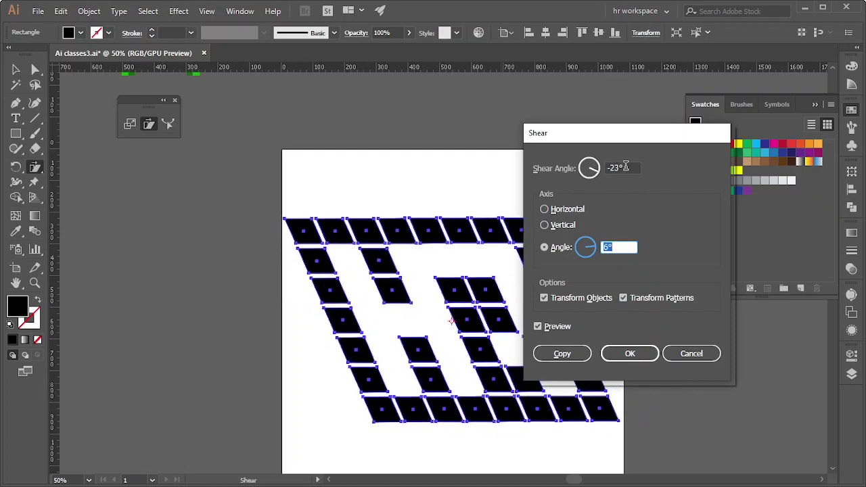
{"action": "scroll", "coordinate": [625, 167], "scroll_direction": "up", "scroll_amount": 4}
{"action": "scroll", "coordinate": [625, 166], "scroll_direction": "up", "scroll_amount": 3}
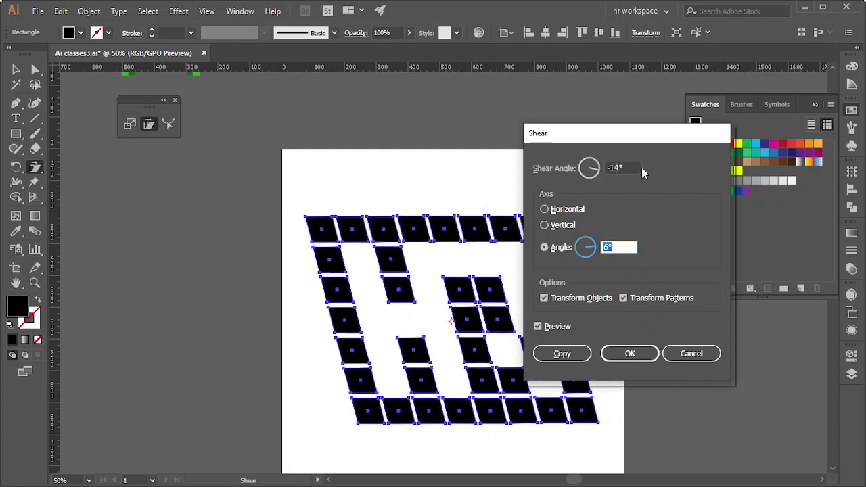
{"action": "scroll", "coordinate": [637, 169], "scroll_direction": "up", "scroll_amount": 6}
{"action": "scroll", "coordinate": [631, 167], "scroll_direction": "up", "scroll_amount": 5}
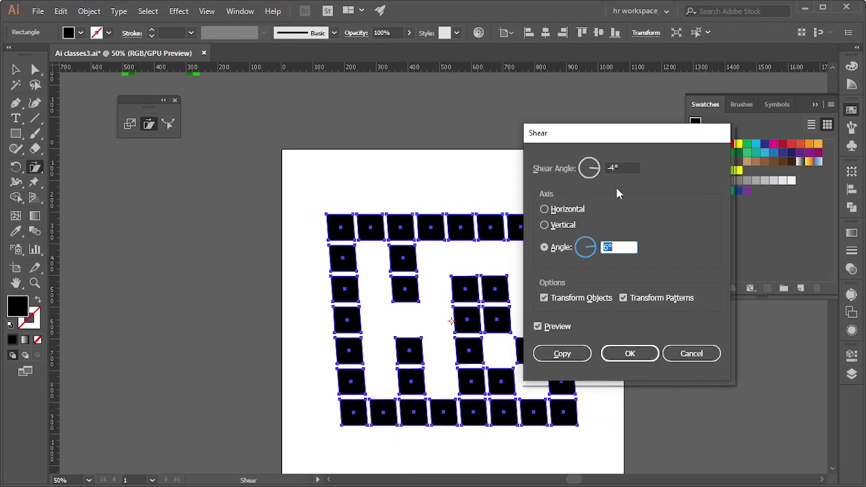
{"action": "scroll", "coordinate": [618, 246], "scroll_direction": "up", "scroll_amount": 3}
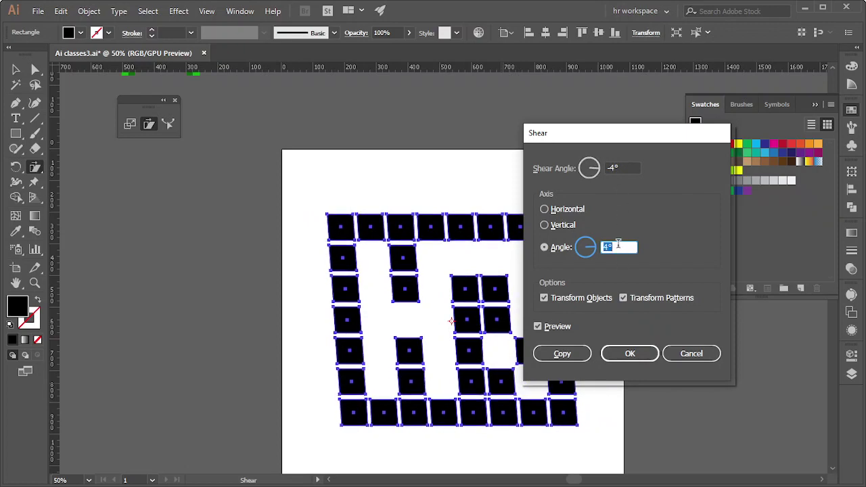
{"action": "scroll", "coordinate": [618, 245], "scroll_direction": "up", "scroll_amount": 7}
{"action": "scroll", "coordinate": [618, 245], "scroll_direction": "up", "scroll_amount": 6}
{"action": "scroll", "coordinate": [620, 246], "scroll_direction": "up", "scroll_amount": 3}
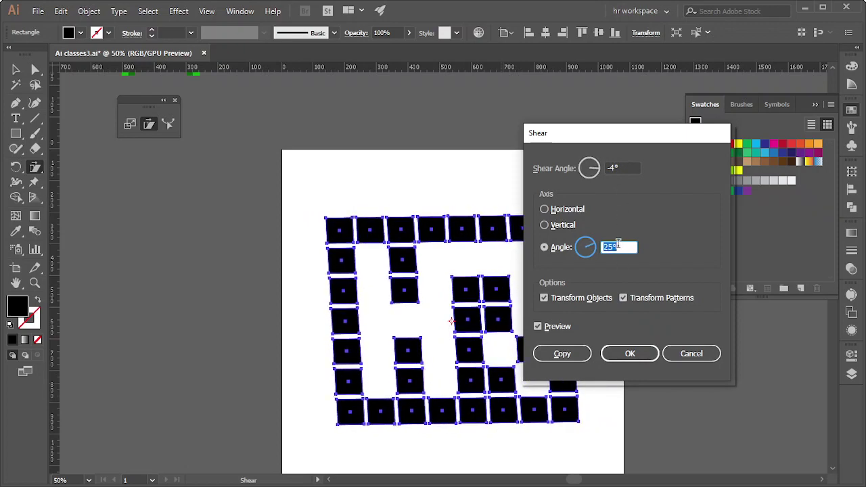
{"action": "scroll", "coordinate": [624, 247], "scroll_direction": "down", "scroll_amount": 5}
{"action": "scroll", "coordinate": [624, 247], "scroll_direction": "down", "scroll_amount": 5}
{"action": "scroll", "coordinate": [624, 247], "scroll_direction": "down", "scroll_amount": 4}
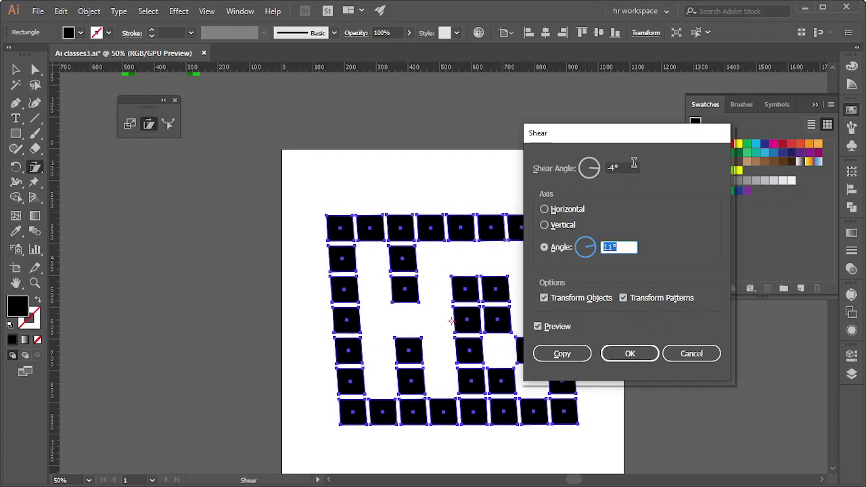
{"action": "scroll", "coordinate": [627, 168], "scroll_direction": "down", "scroll_amount": 1}
{"action": "scroll", "coordinate": [627, 169], "scroll_direction": "down", "scroll_amount": 1}
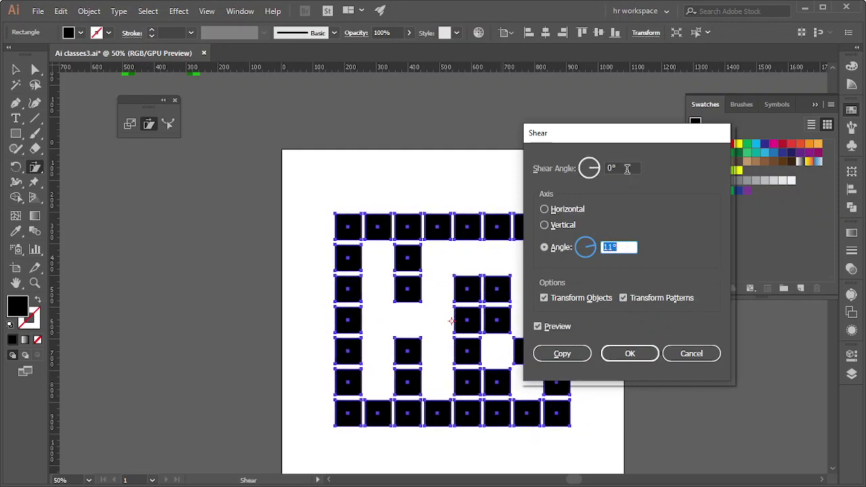
{"action": "scroll", "coordinate": [627, 168], "scroll_direction": "down", "scroll_amount": 1}
{"action": "scroll", "coordinate": [628, 169], "scroll_direction": "down", "scroll_amount": 5}
{"action": "left_click", "coordinate": [635, 354]}
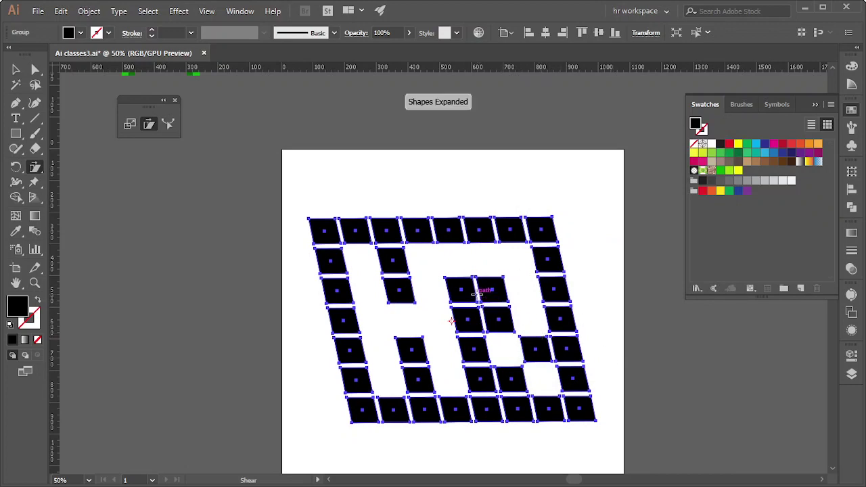
{"action": "left_click", "coordinate": [452, 322], "text": "alt"}
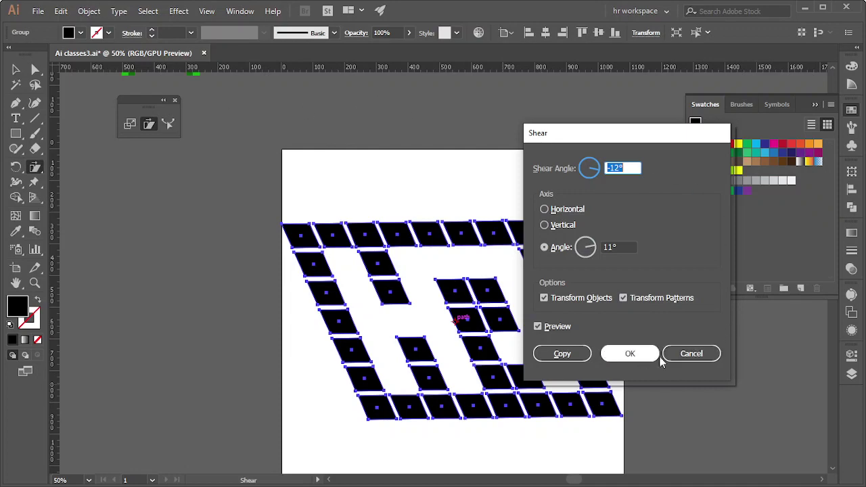
{"action": "left_click", "coordinate": [687, 354]}
{"action": "scroll", "coordinate": [514, 253], "scroll_direction": "up", "scroll_amount": 3}
{"action": "scroll", "coordinate": [514, 253], "scroll_direction": "up", "scroll_amount": 6}
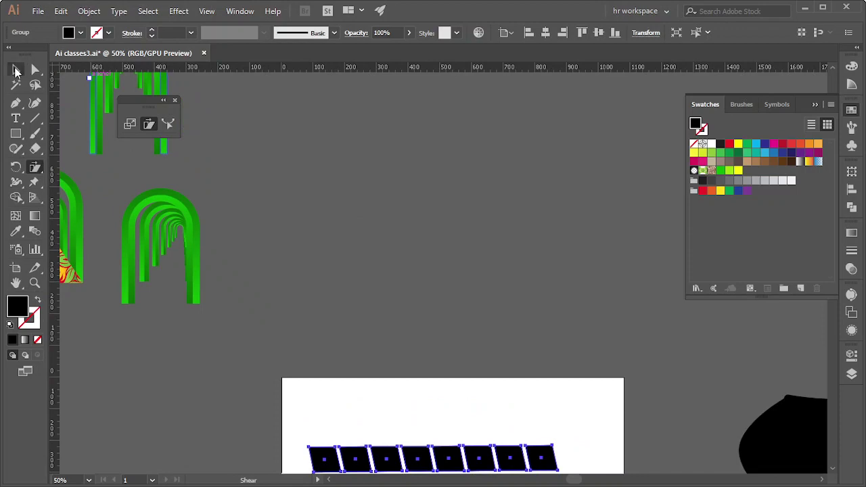
- Draw a square filled with the green-and-yellow pattern and move it beside the arches
{"action": "left_click", "coordinate": [15, 69]}
{"action": "left_click", "coordinate": [16, 134]}
{"action": "left_click_drag", "start_coordinate": [371, 200], "coordinate": [487, 303]}
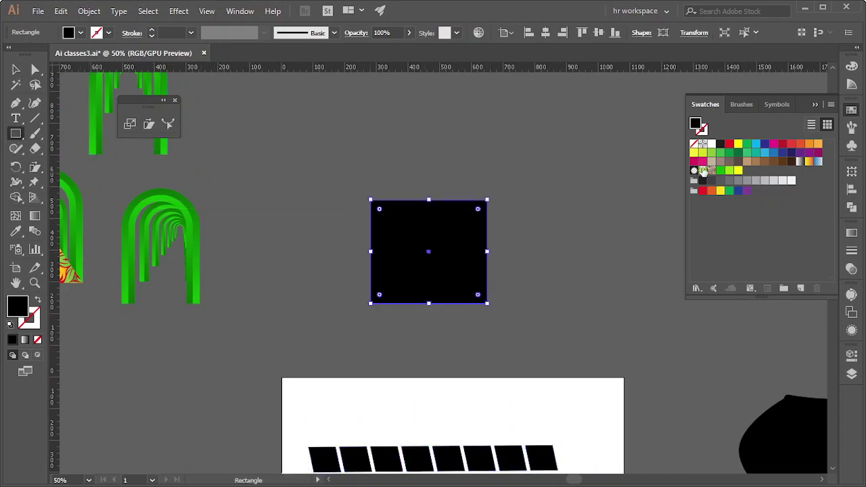
{"action": "left_click", "coordinate": [704, 170]}
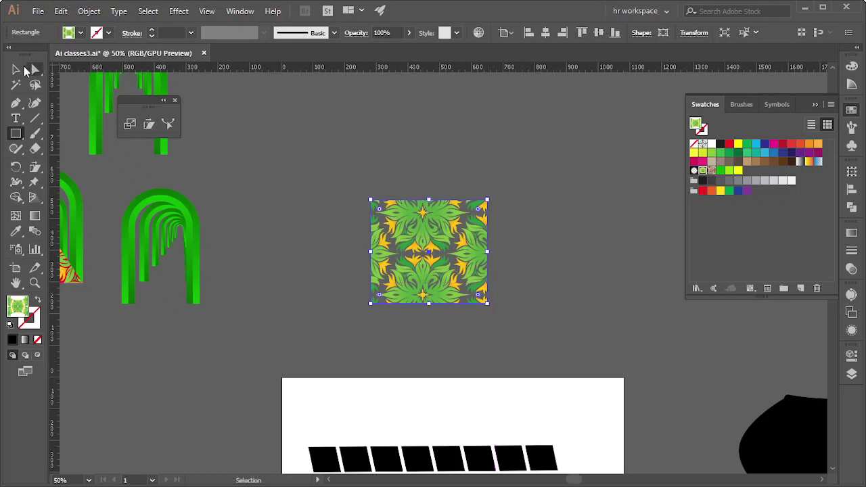
{"action": "left_click", "coordinate": [16, 69]}
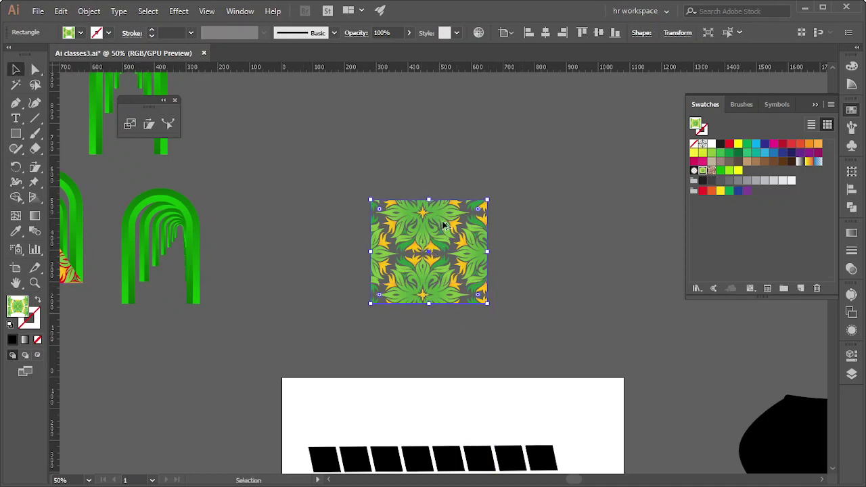
{"action": "scroll", "coordinate": [441, 221], "scroll_direction": "down", "scroll_amount": 2}
{"action": "mouse_move", "coordinate": [453, 228]}
{"action": "left_mouse_down"}
{"action": "mouse_move", "coordinate": [451, 155]}
{"action": "mouse_move", "coordinate": [441, 238]}
{"action": "mouse_move", "coordinate": [524, 234]}
{"action": "mouse_move", "coordinate": [509, 233]}
{"action": "left_mouse_up"}
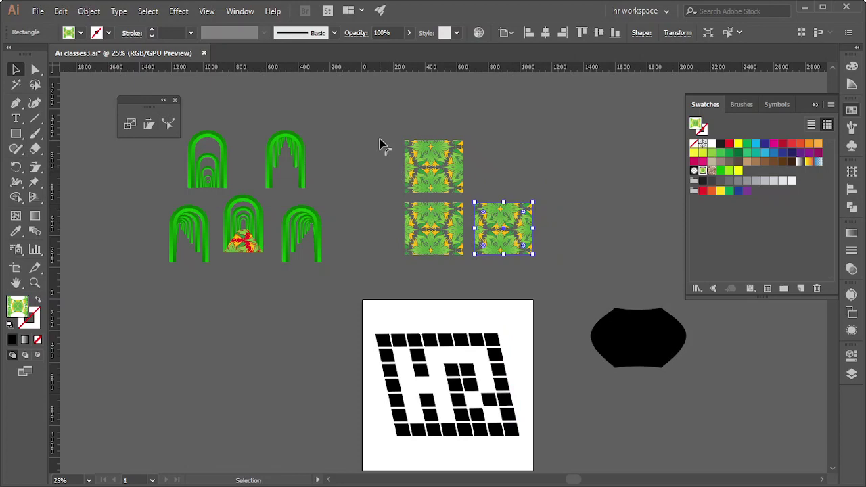
{"action": "left_click_drag", "start_coordinate": [379, 144], "coordinate": [484, 251]}
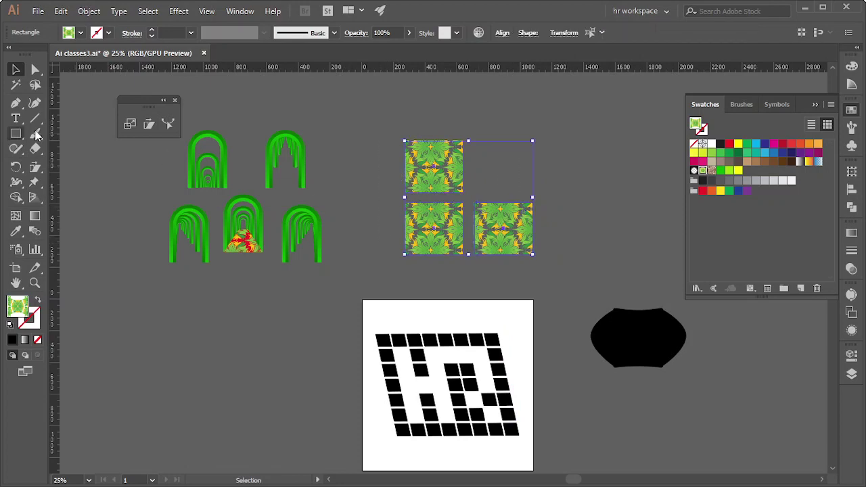
{"action": "left_click", "coordinate": [149, 124]}
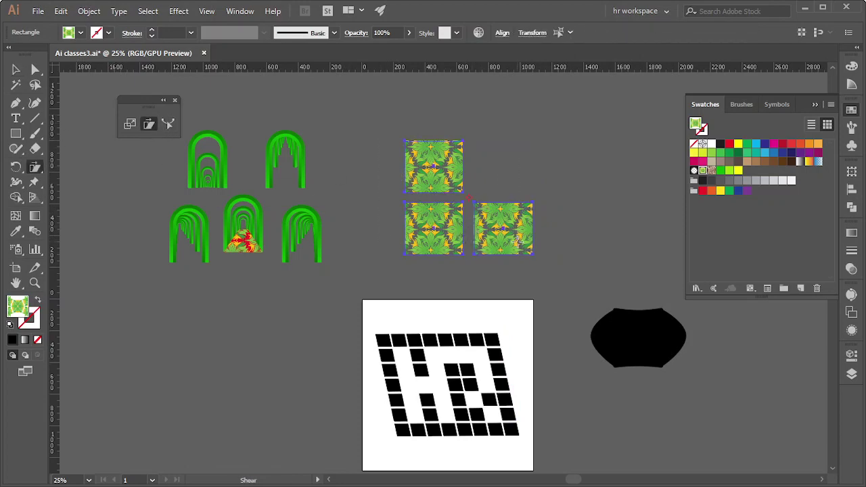
{"action": "left_click_drag", "start_coordinate": [518, 238], "coordinate": [549, 240]}
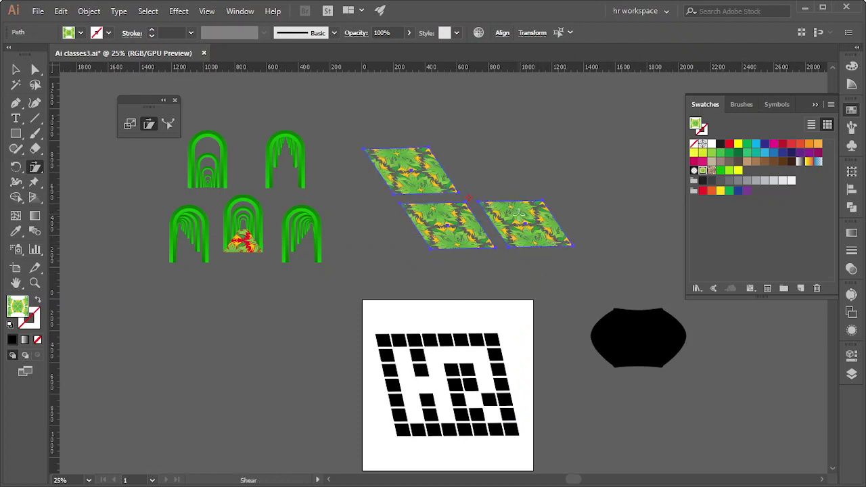
{"action": "key", "text": "ctrl+z"}
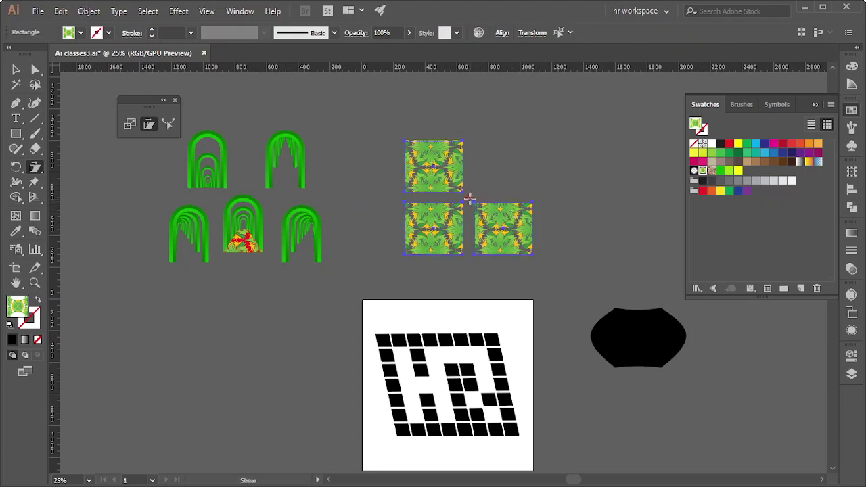
{"action": "left_click", "coordinate": [468, 195], "text": "alt"}
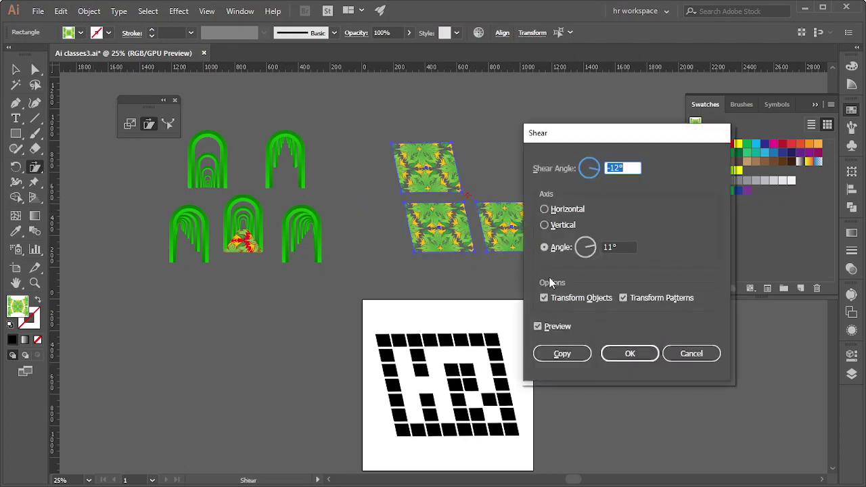
{"action": "left_click", "coordinate": [623, 298]}
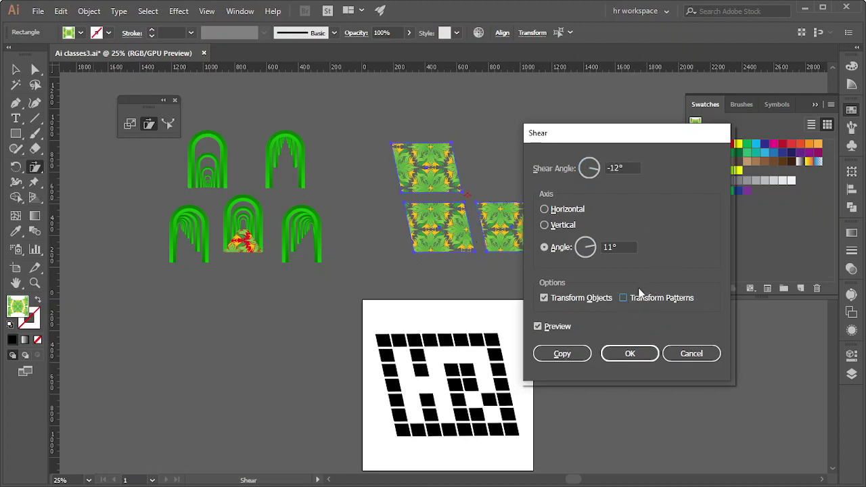
{"action": "left_click", "coordinate": [626, 300]}
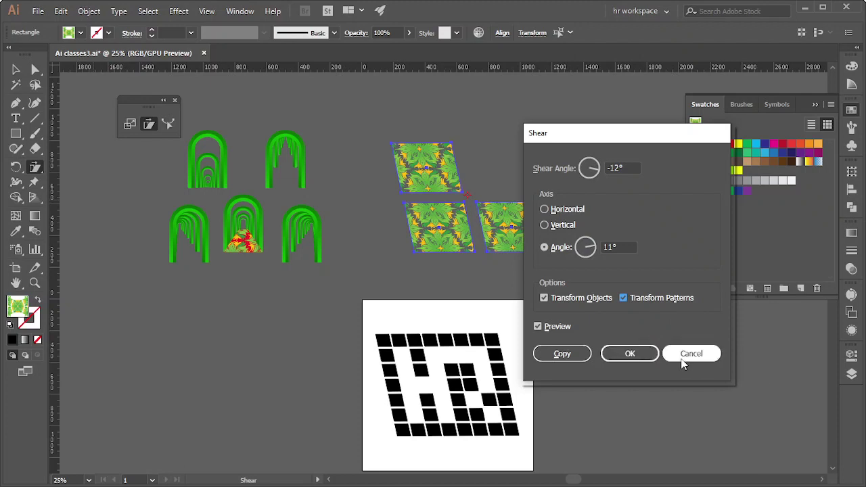
{"action": "left_click", "coordinate": [692, 354]}
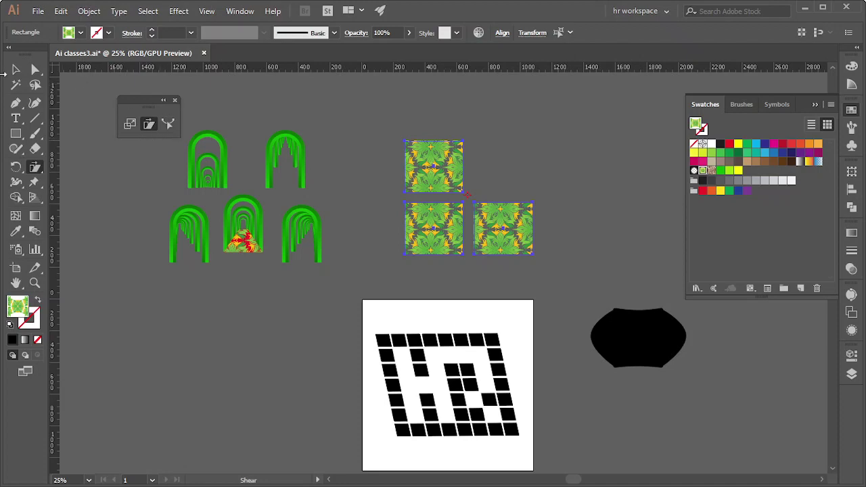
{"action": "left_click", "coordinate": [623, 361], "text": "ctrl"}
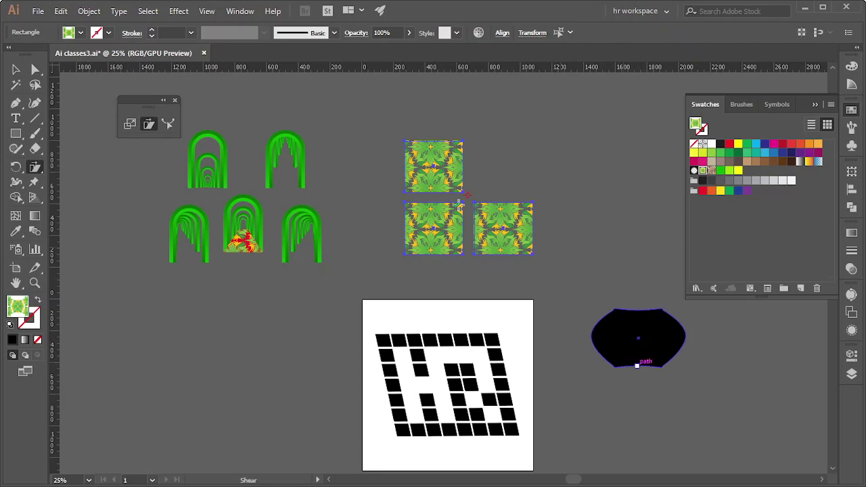